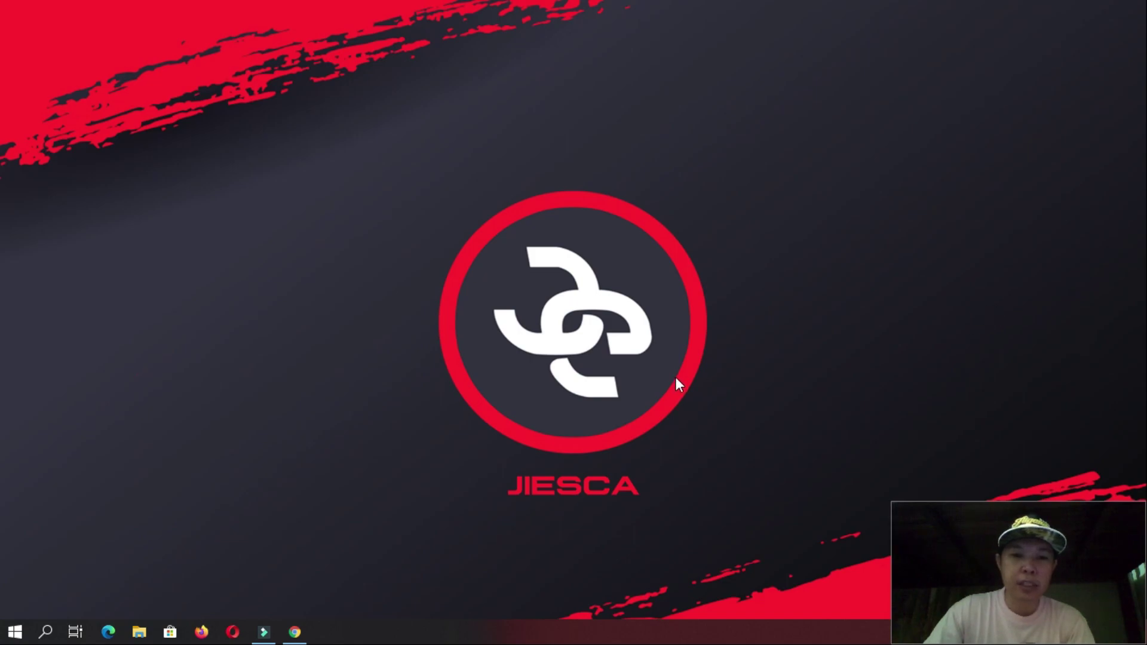
pyautogui.click(294, 631)
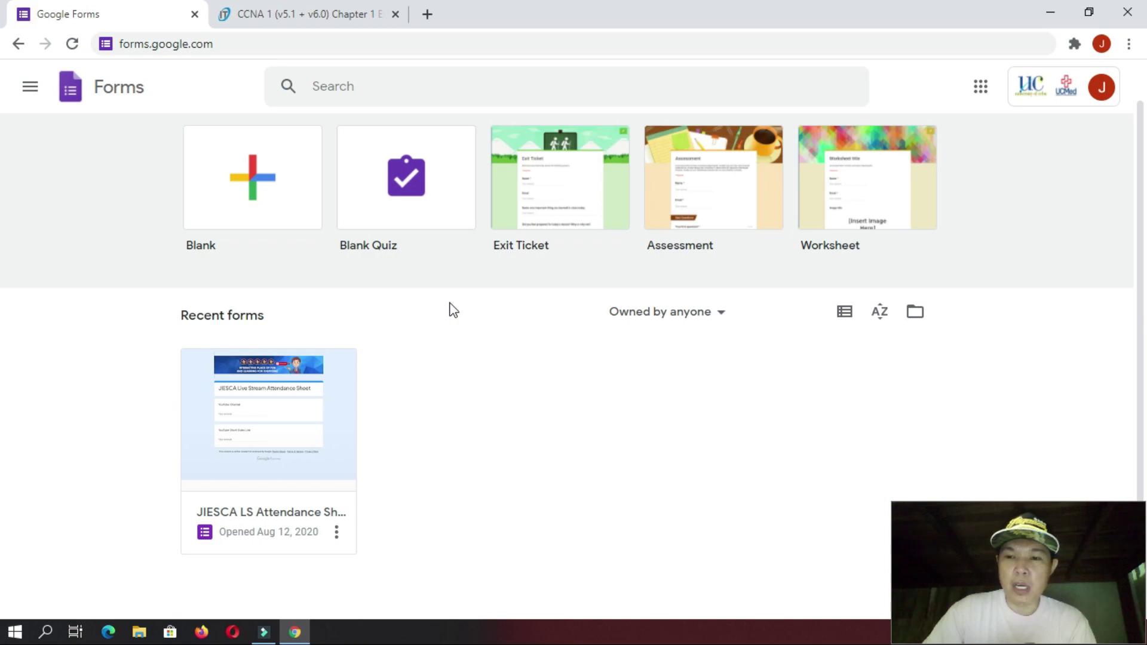
# - Create a blank quiz and retitle it 'Network Security 101'
pyautogui.click(434, 228)
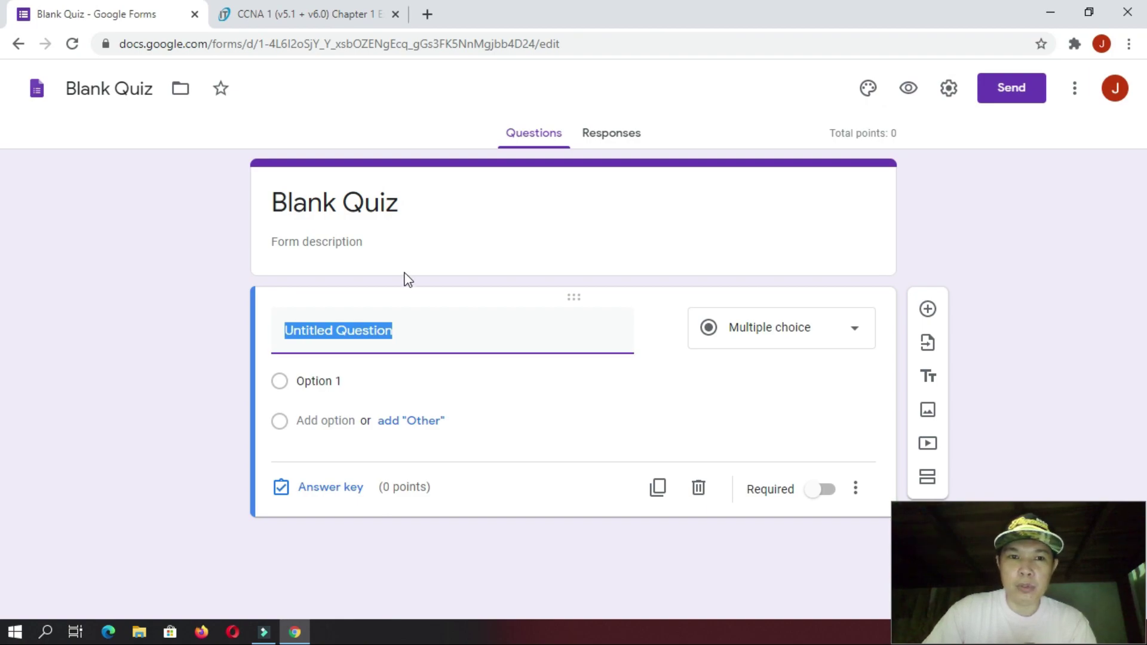
pyautogui.tripleClick(403, 203)
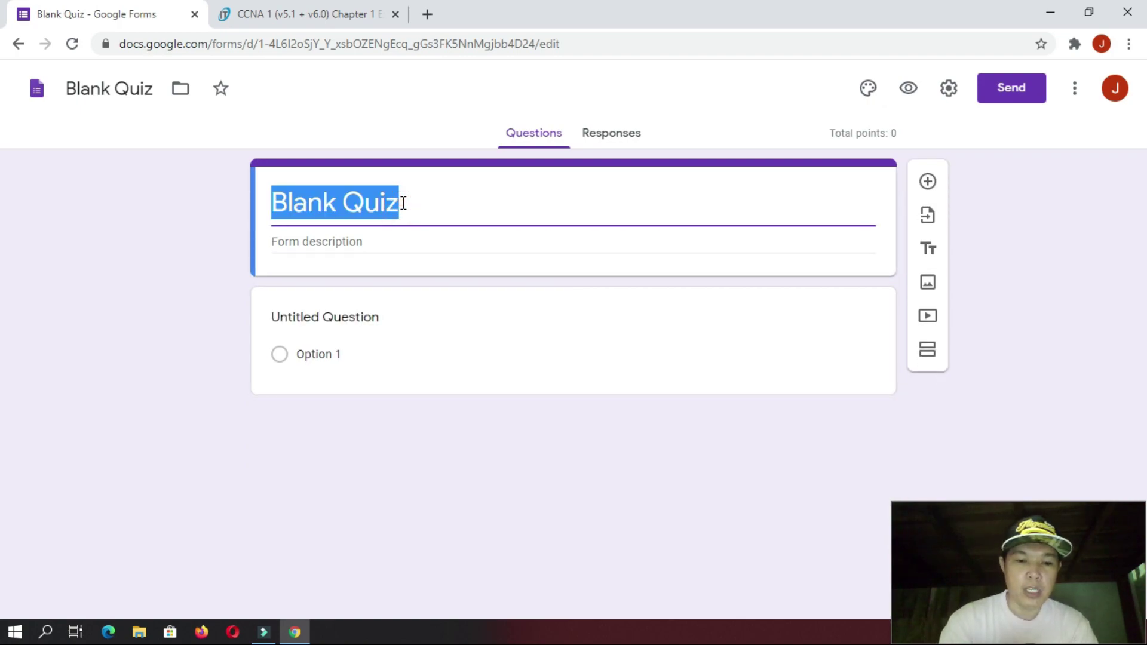
pyautogui.write('Netwrok')
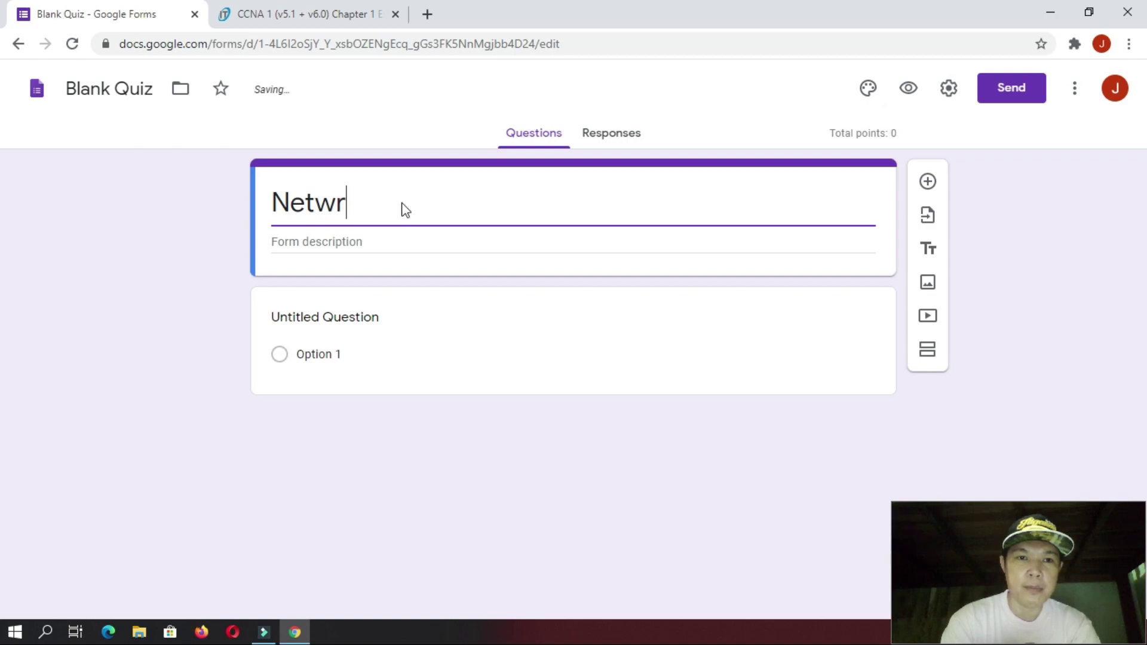
pyautogui.press('BackSpace')
pyautogui.press('BackSpace')
pyautogui.press('BackSpace')
pyautogui.write('o')
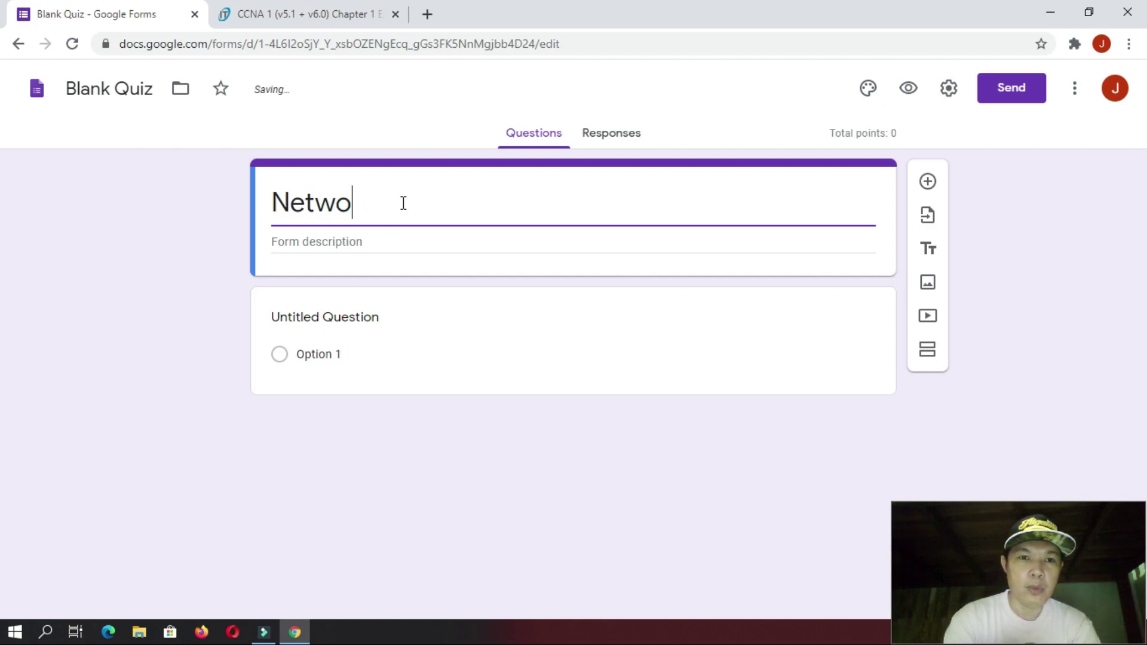
pyautogui.write('rk Secu')
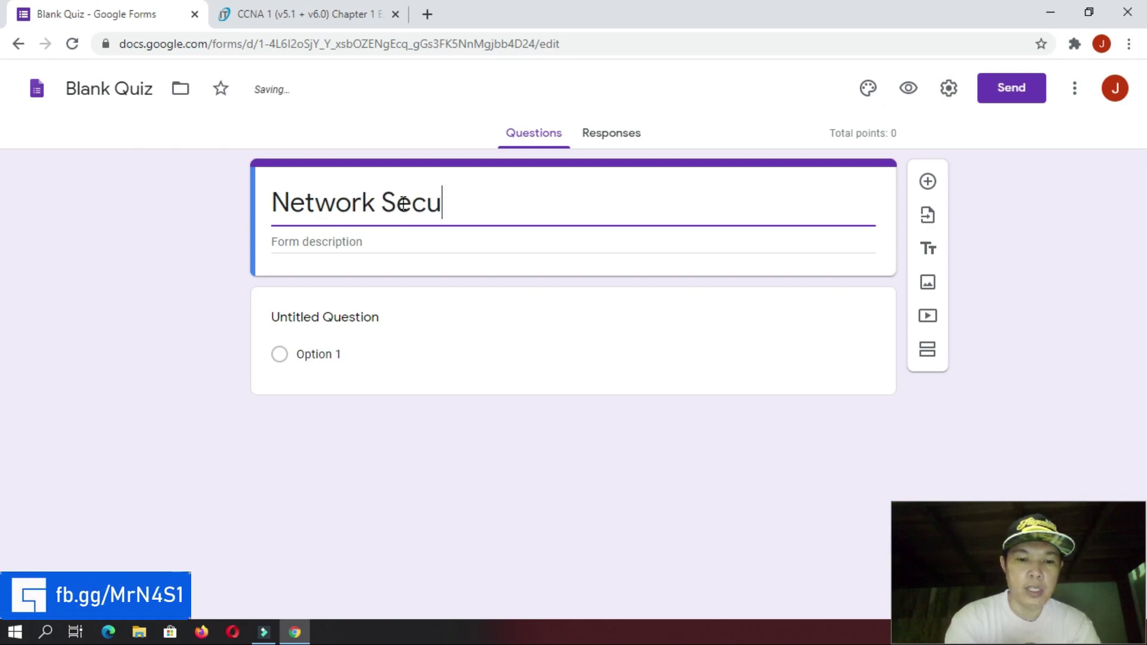
pyautogui.write('rity 101')
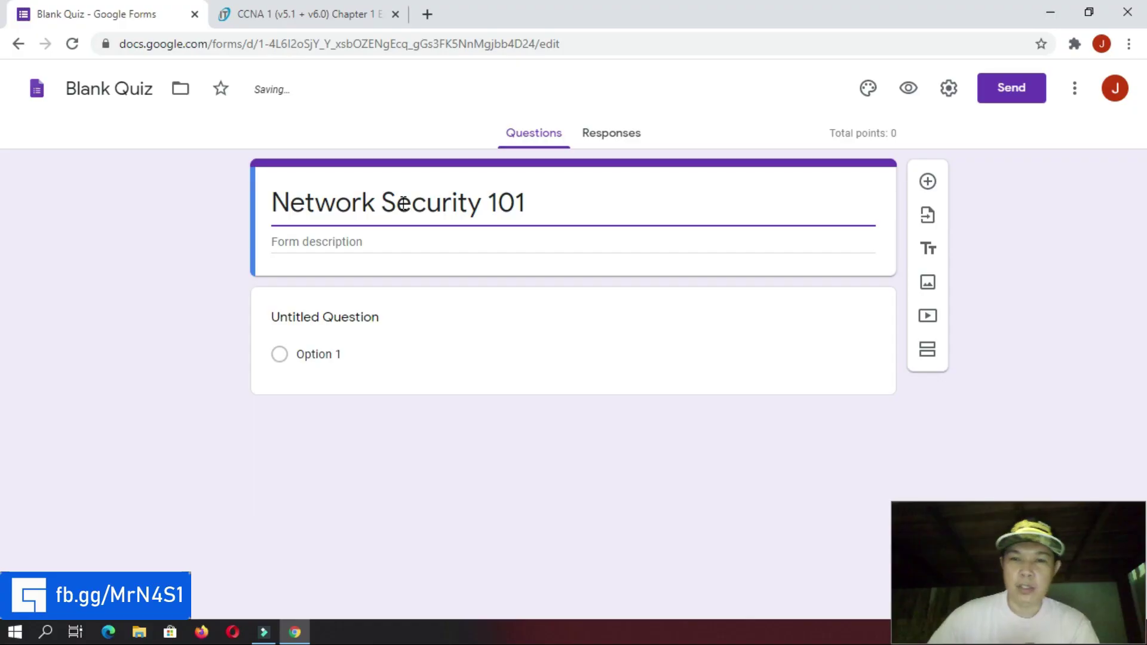
# - Confirm the quiz title and view the theme options, currently set to purple
pyautogui.click(983, 281)
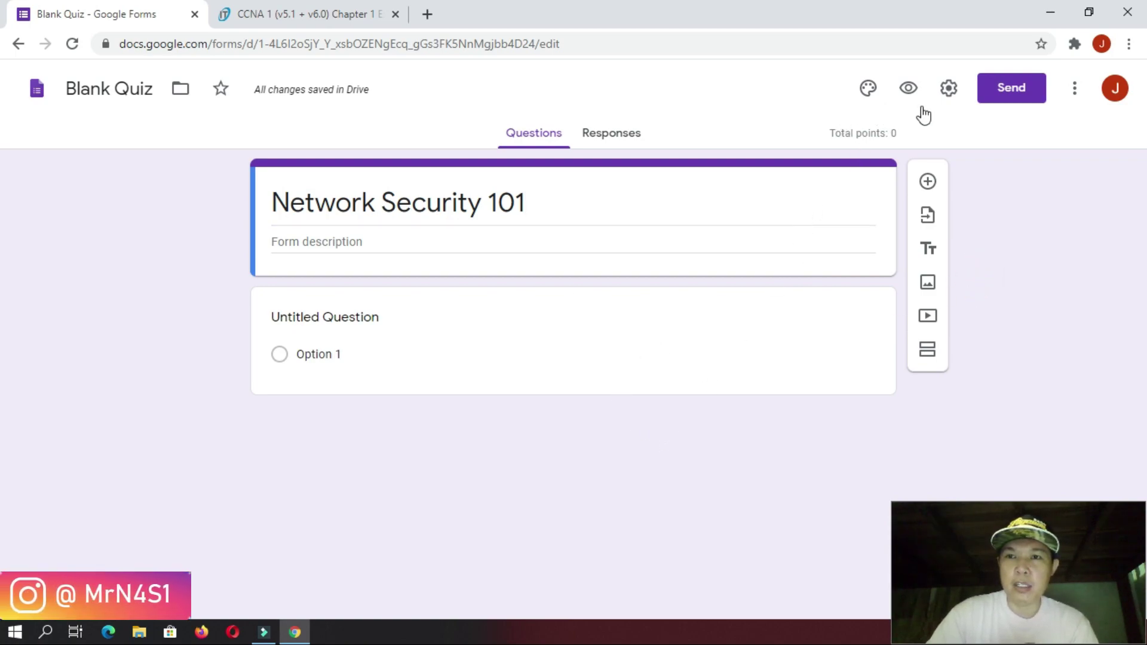
pyautogui.click(869, 91)
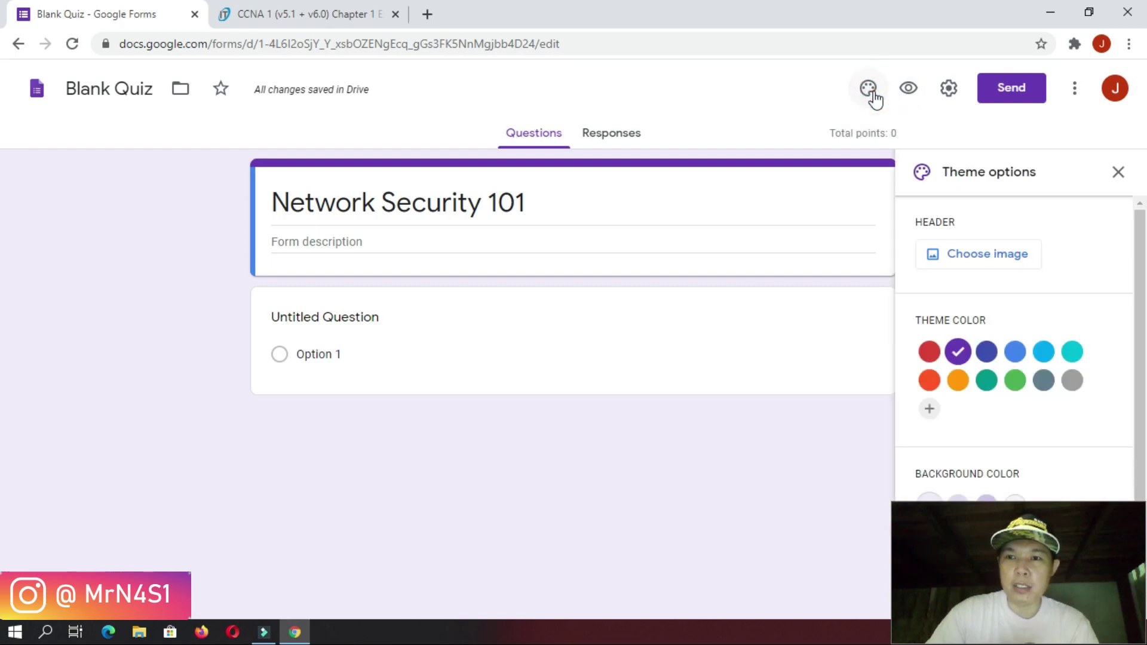
pyautogui.scroll(-1, 995, 427)
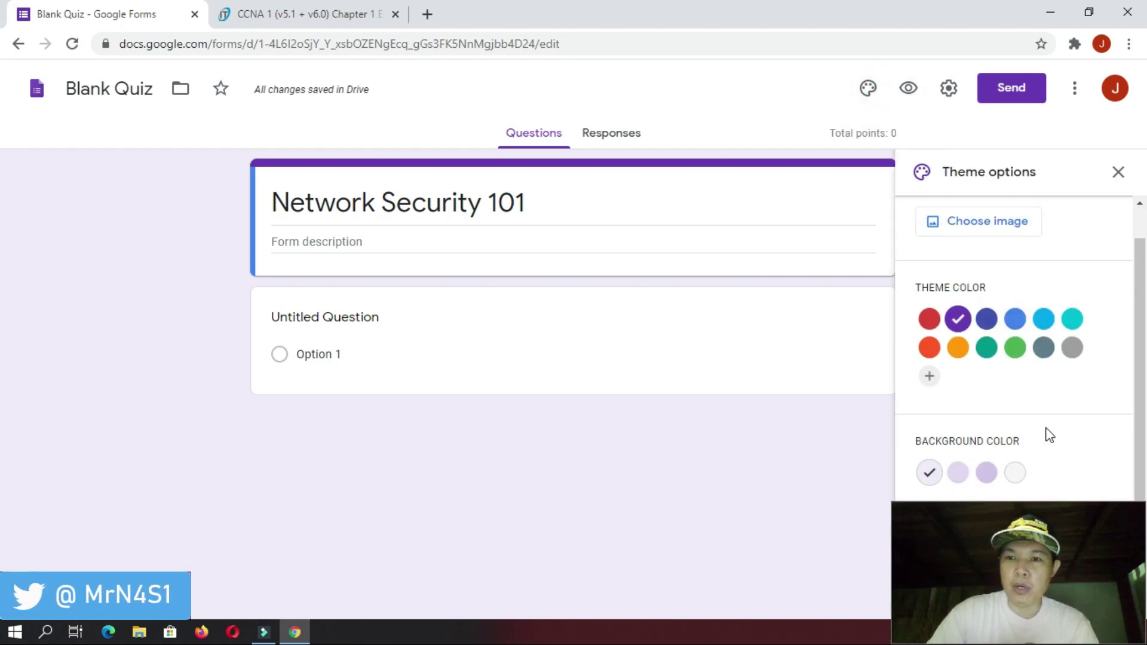
pyautogui.scroll(1, 1109, 310)
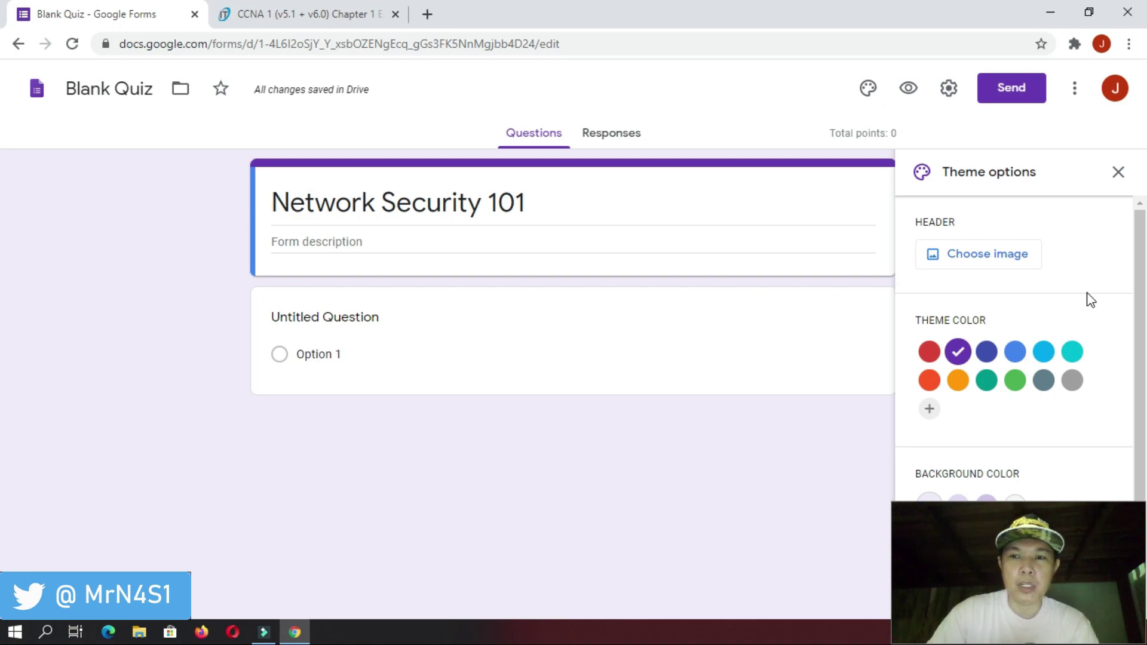
# - Upload CCNA-1-Chapter-1-Exam-Answers.png as the quiz header image and close the theme options
pyautogui.click(968, 263)
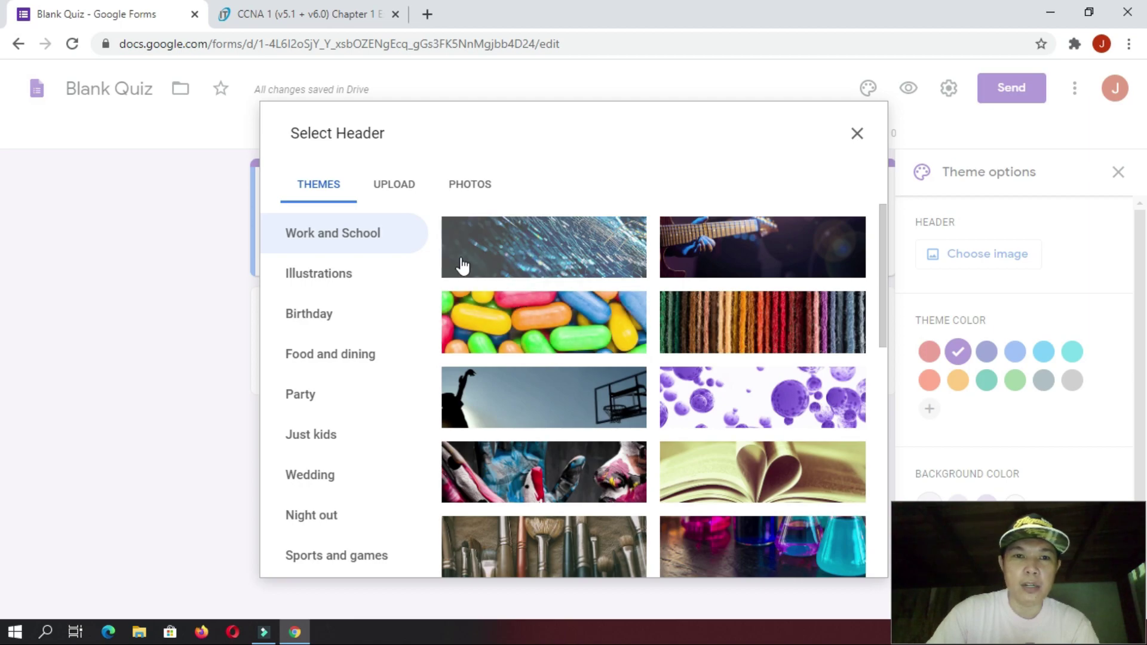
pyautogui.click(397, 190)
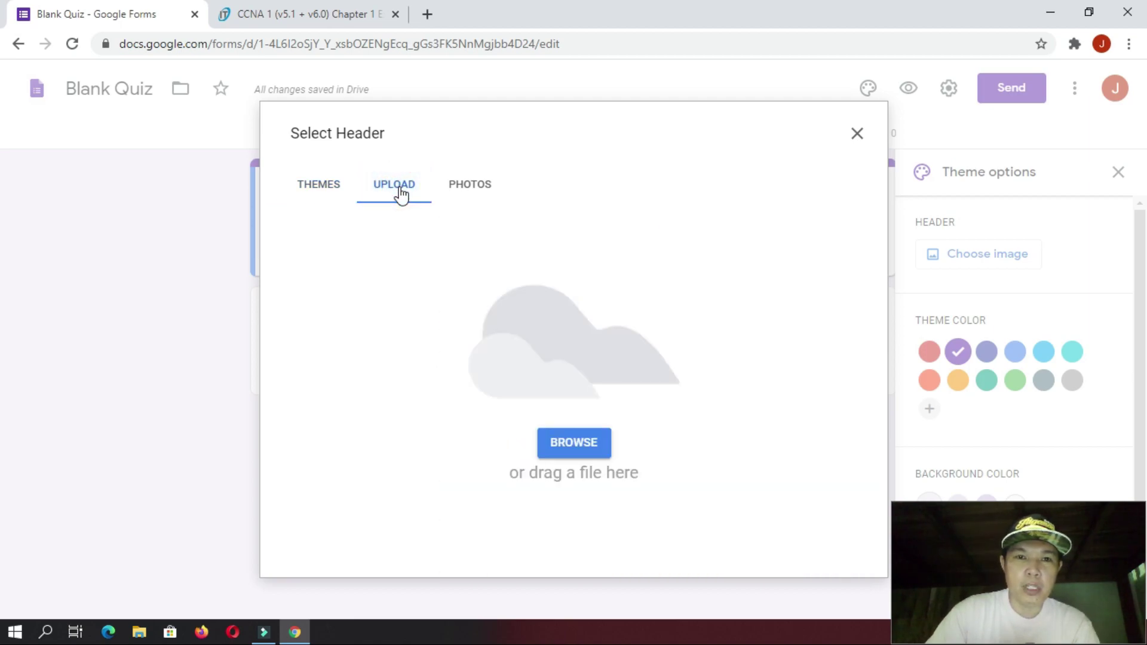
pyautogui.click(569, 443)
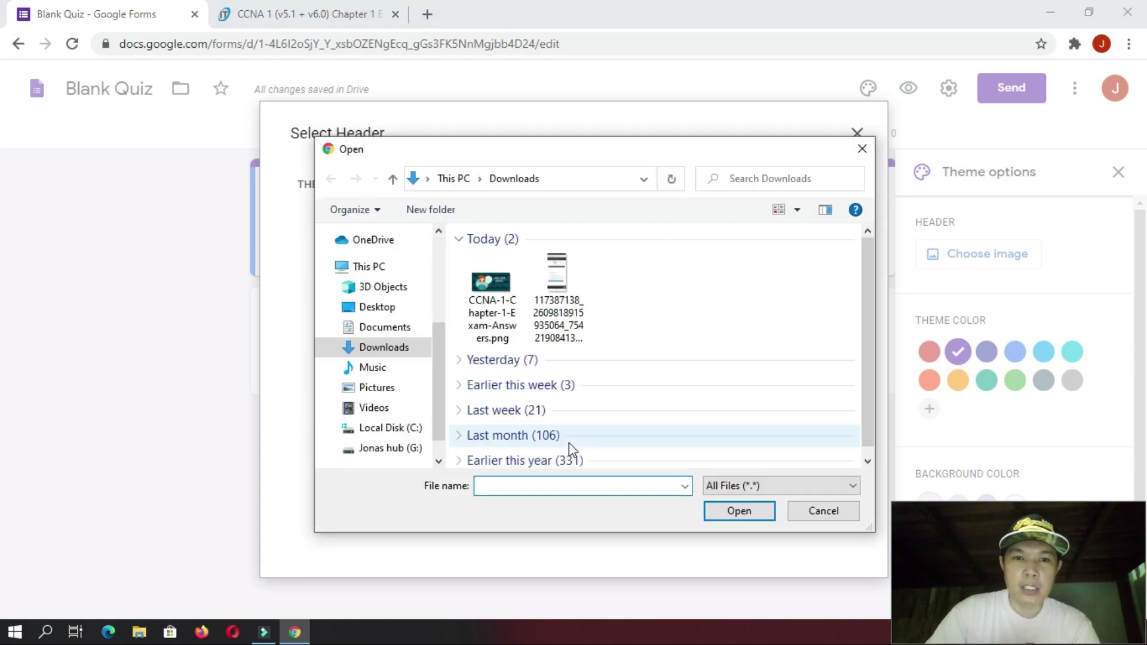
pyautogui.click(493, 302)
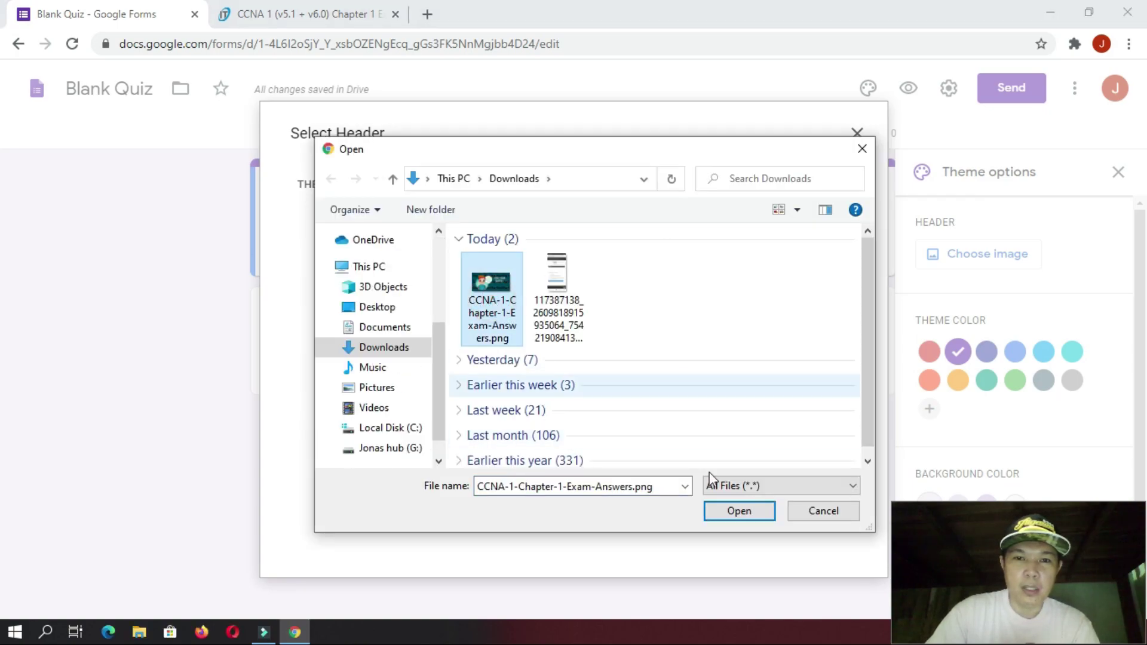
pyautogui.click(738, 512)
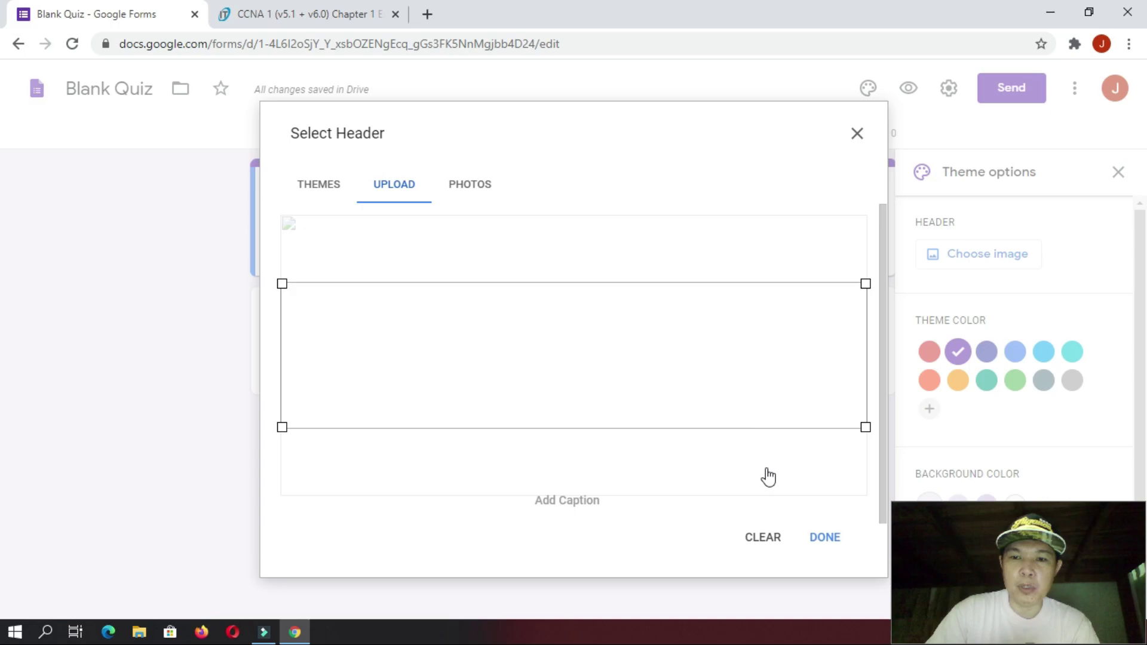
pyautogui.click(828, 541)
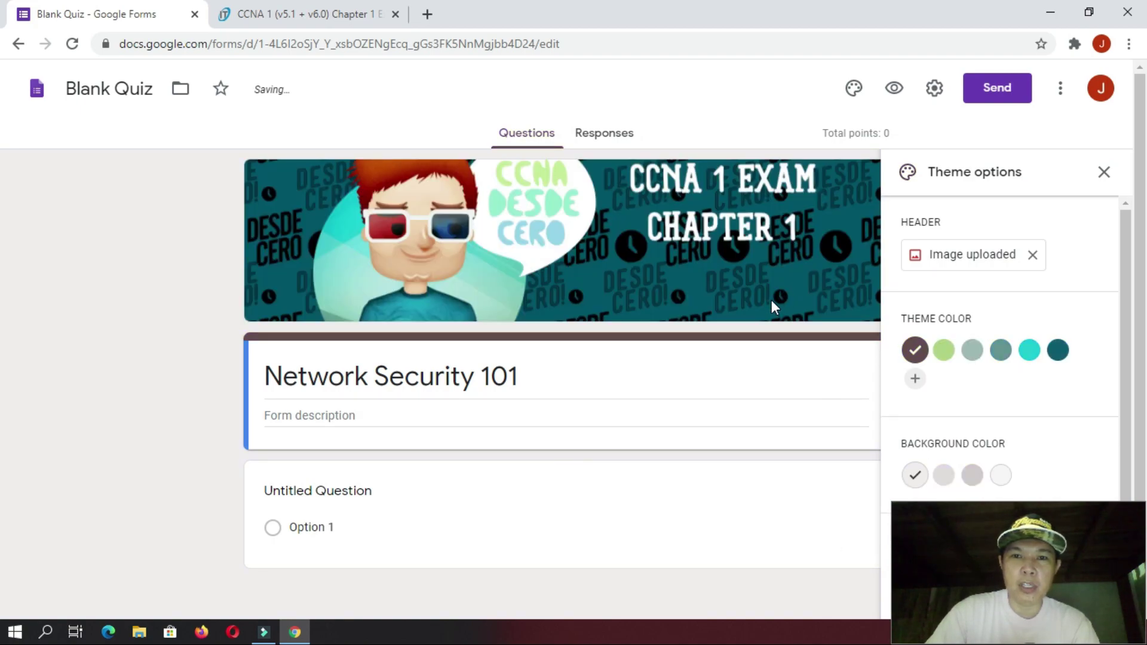
pyautogui.click(1104, 173)
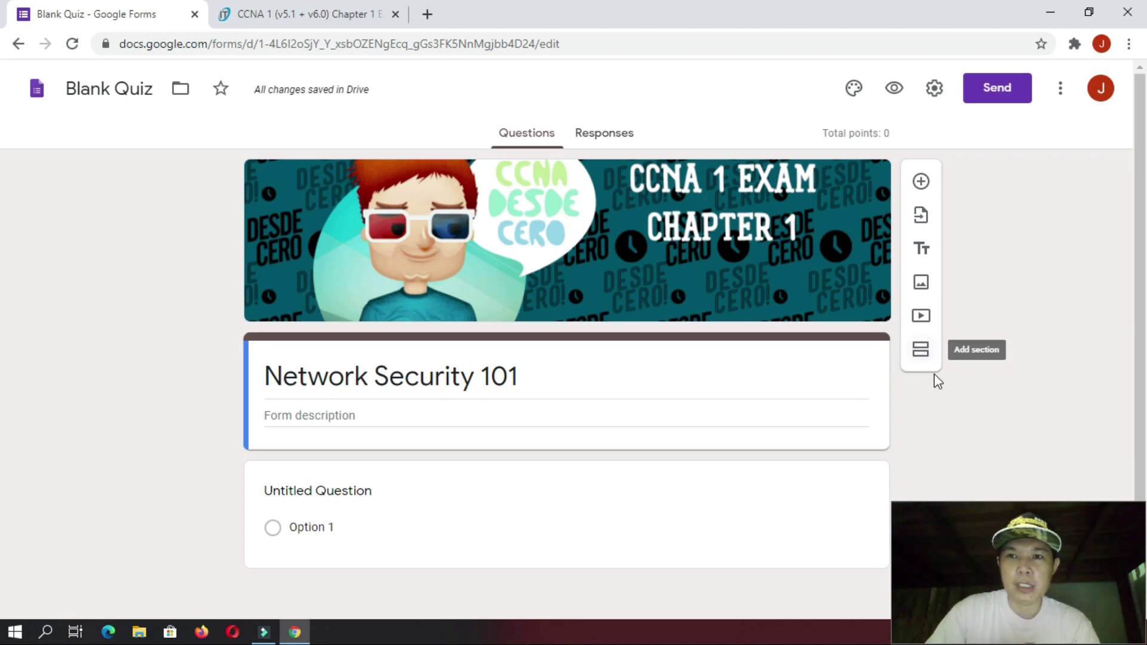
pyautogui.scroll(-1, 890, 418)
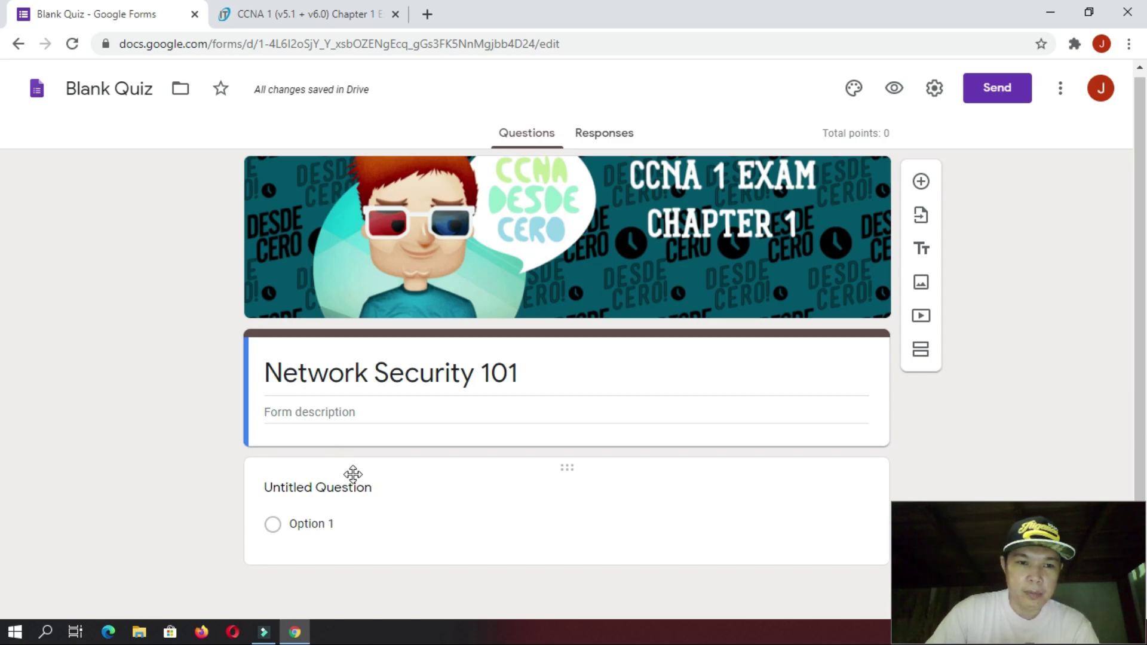
# - Select the first question, keep it Multiple choice, and switch to the CCNA answers page
pyautogui.click(337, 520)
pyautogui.scroll(-2, 830, 460)
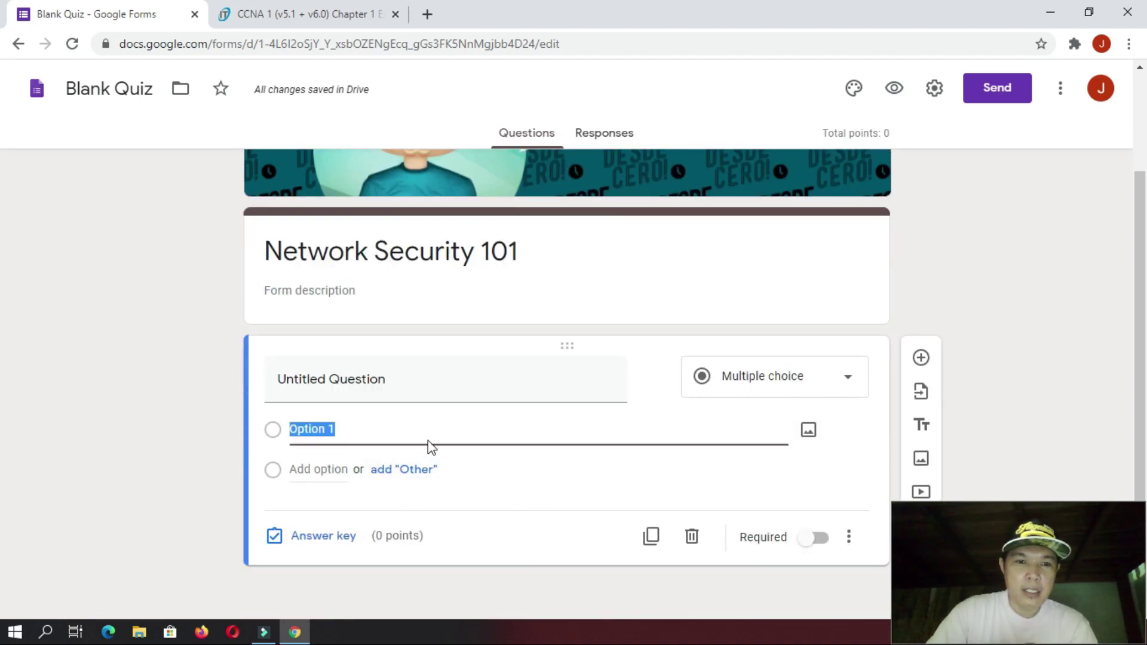
pyautogui.click(395, 380)
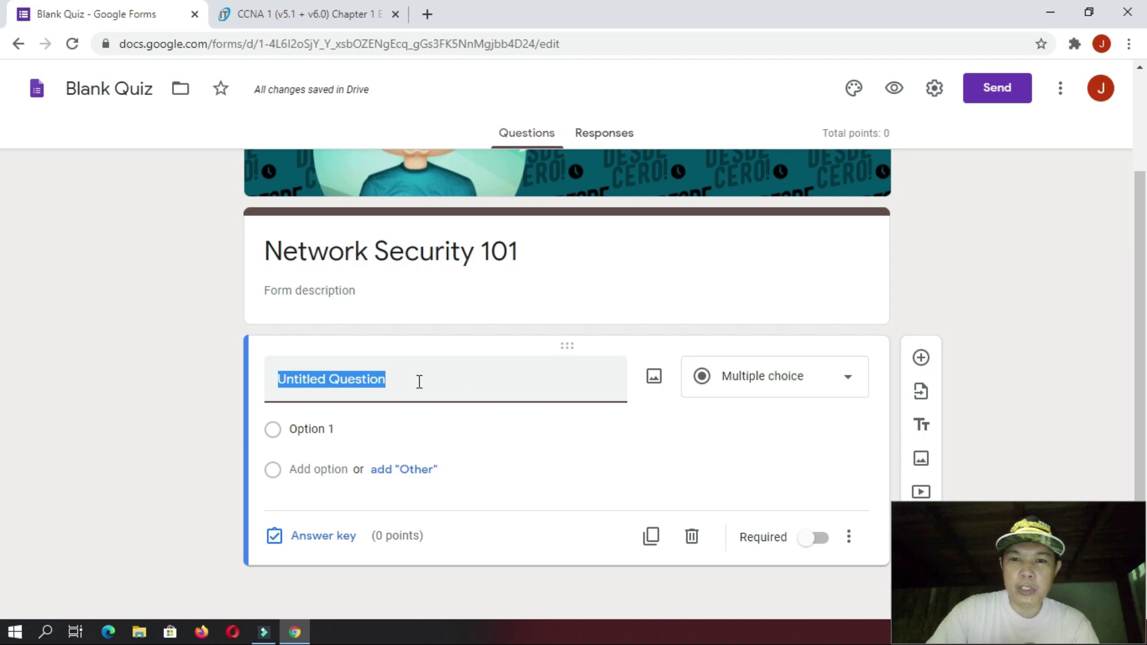
pyautogui.click(854, 385)
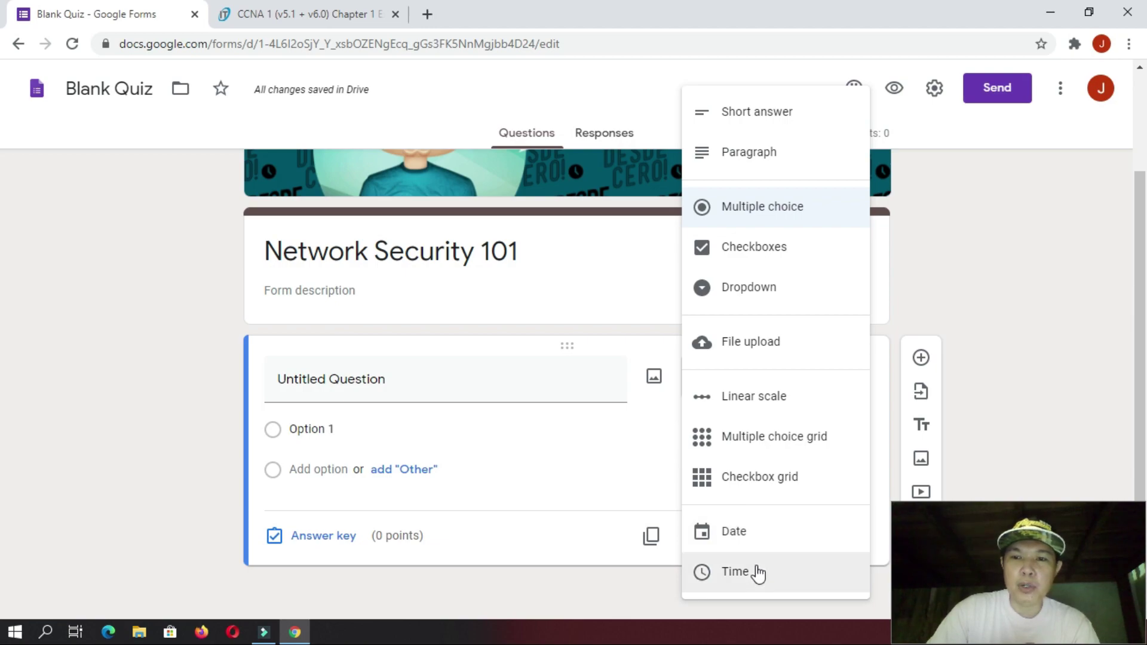
pyautogui.click(971, 436)
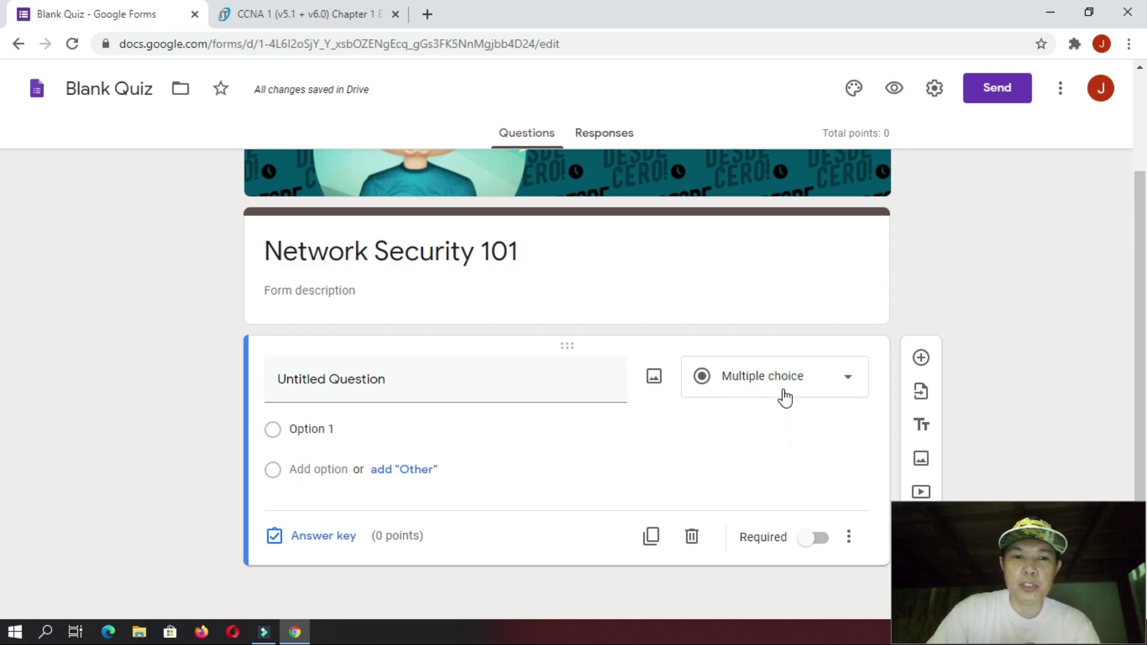
pyautogui.click(281, 16)
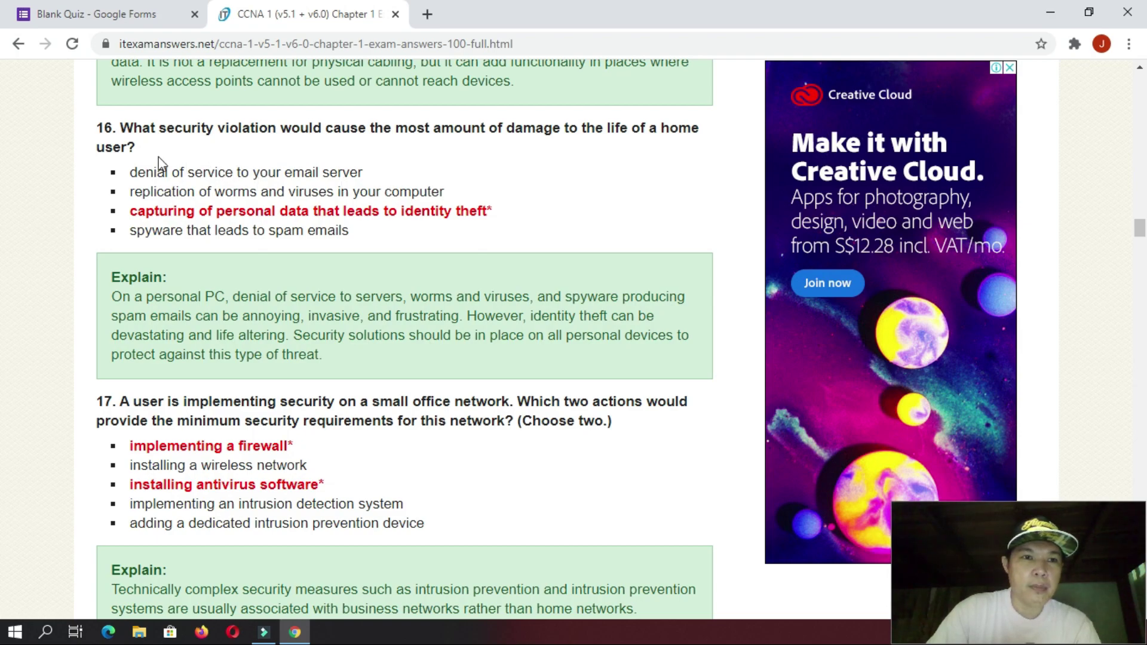
# - Paste question 16's text as the question title and its first answer as Option 1
pyautogui.moveTo(121, 128); pyautogui.dragTo(143, 151)
pyautogui.hotkey('ctrl', 'c')
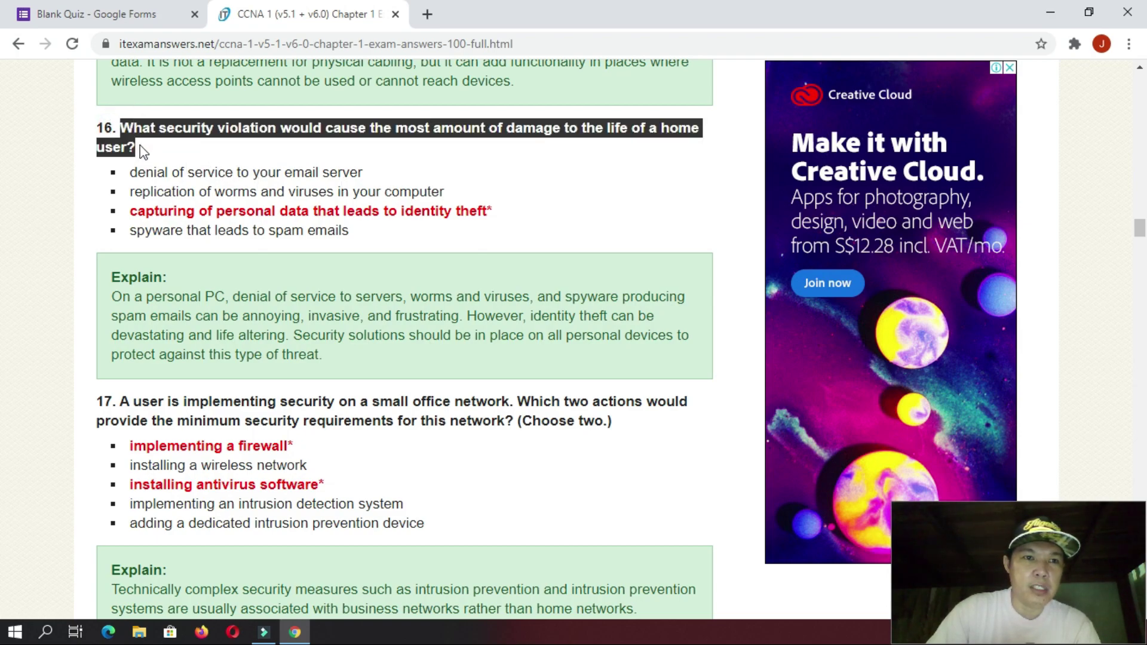
pyautogui.click(115, 13)
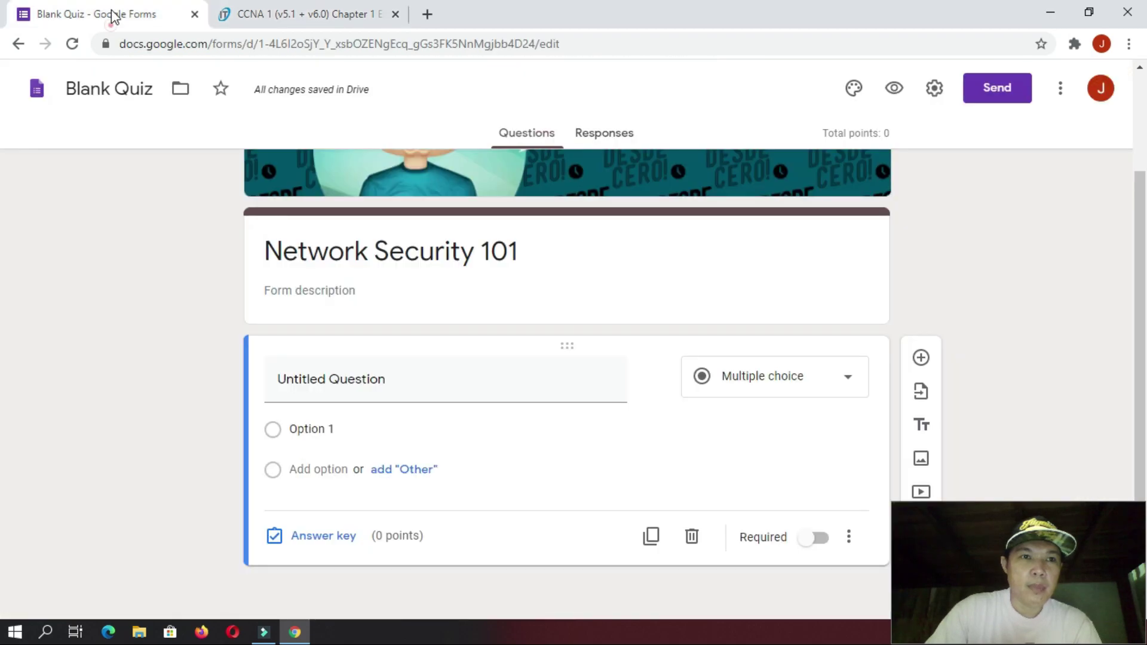
pyautogui.click(392, 380)
pyautogui.hotkey('ctrl', 'v')
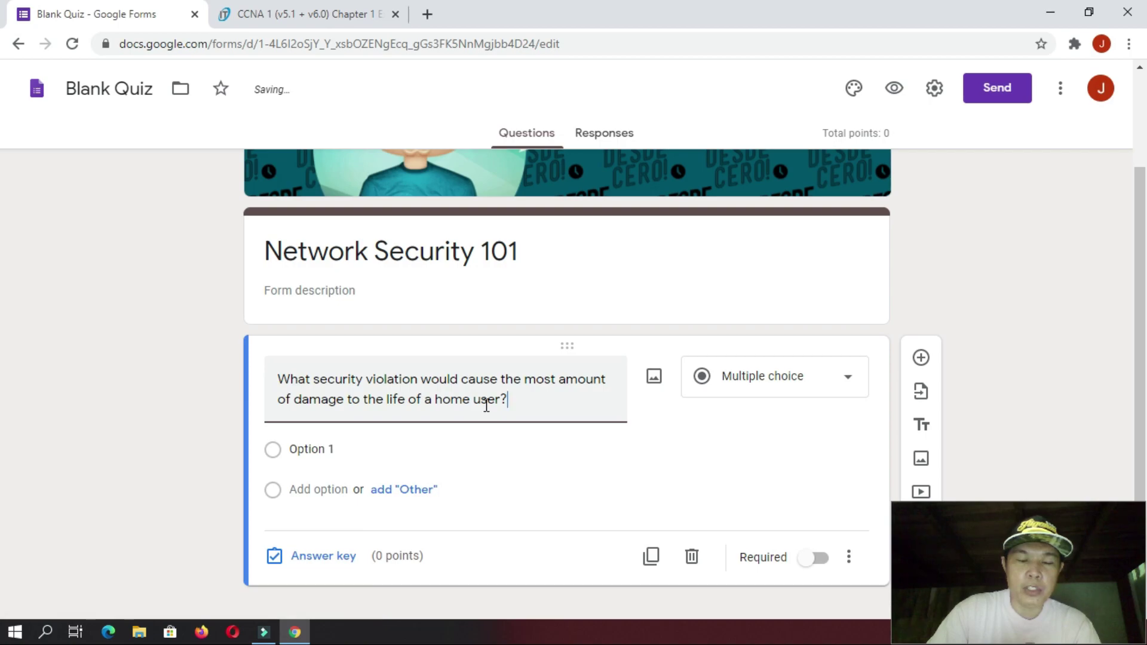
pyautogui.click(319, 453)
pyautogui.click(259, 18)
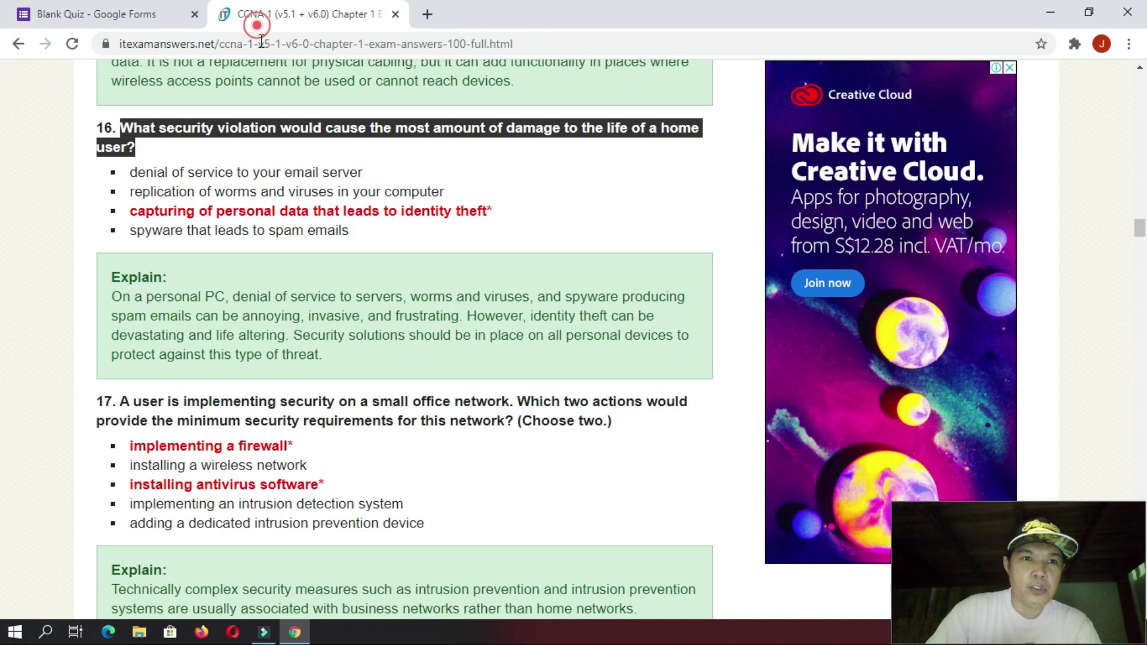
pyautogui.tripleClick(248, 170)
pyautogui.hotkey('ctrl', 'c')
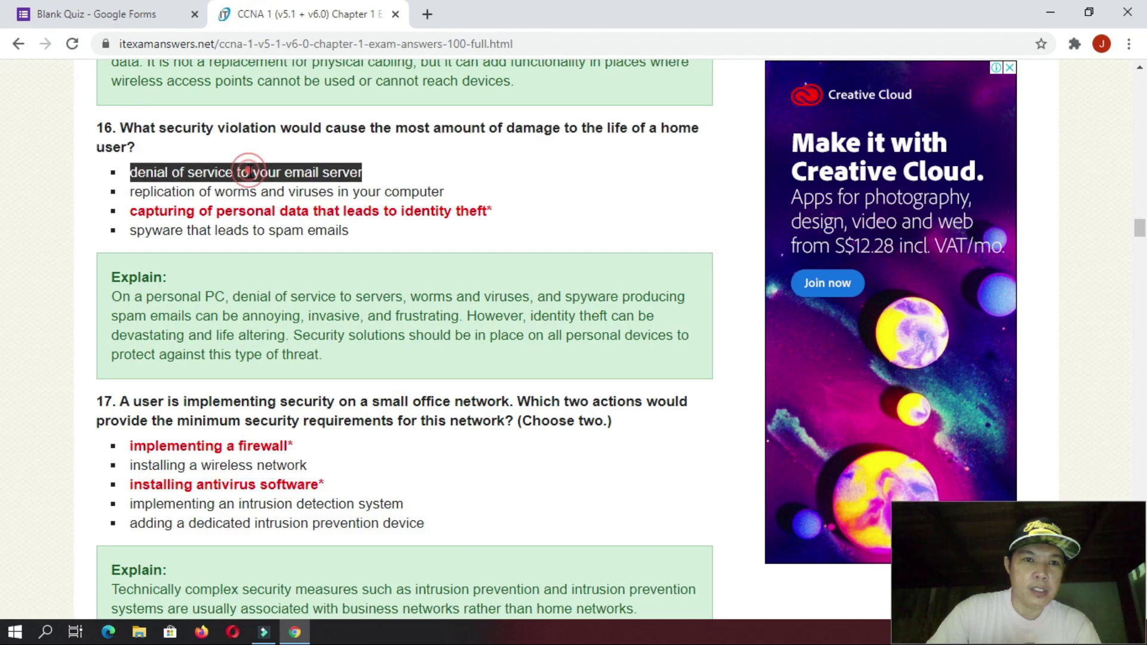
pyautogui.click(125, 18)
pyautogui.hotkey('ctrl', 'v')
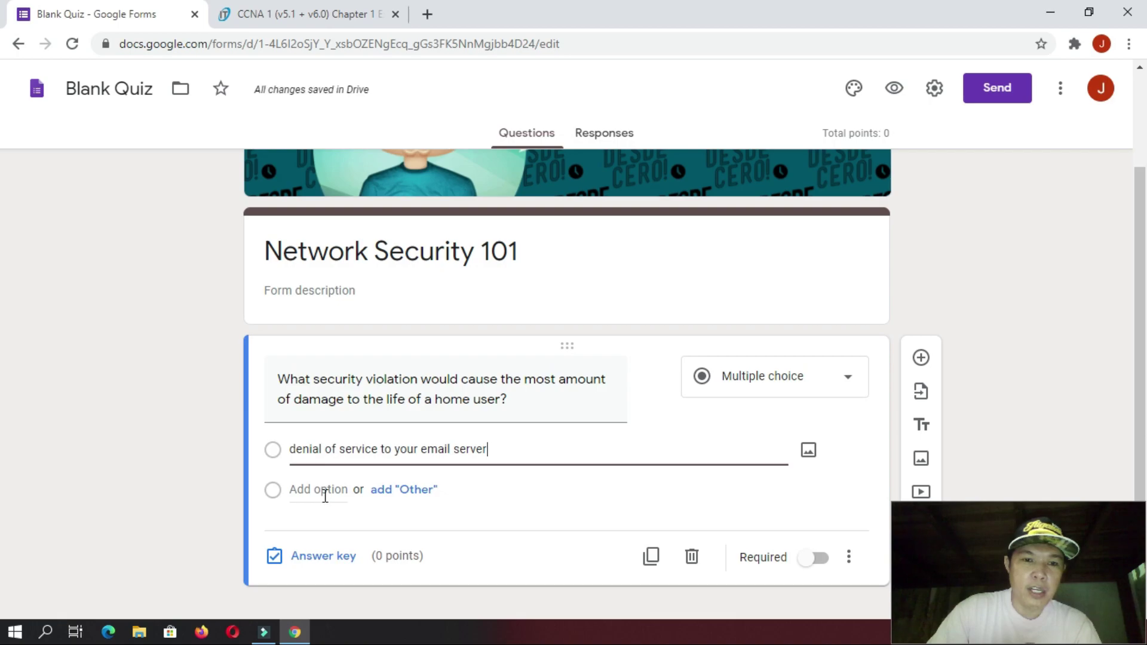
# - Add the replication of worms answer as the second choice
pyautogui.click(270, 11)
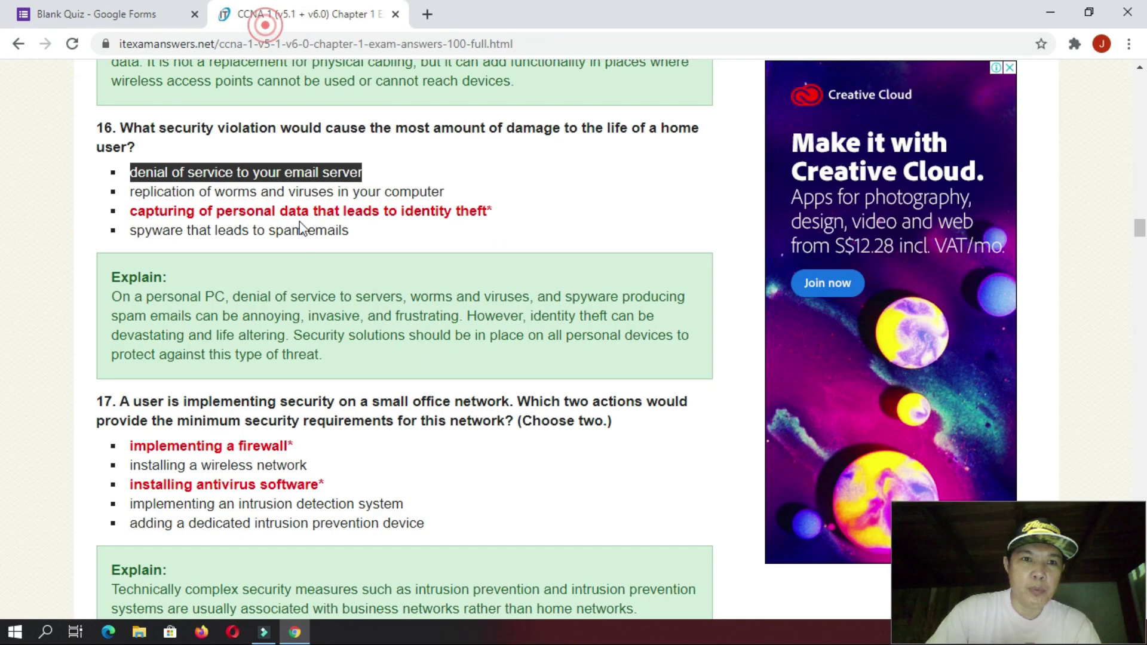
pyautogui.click(125, 17)
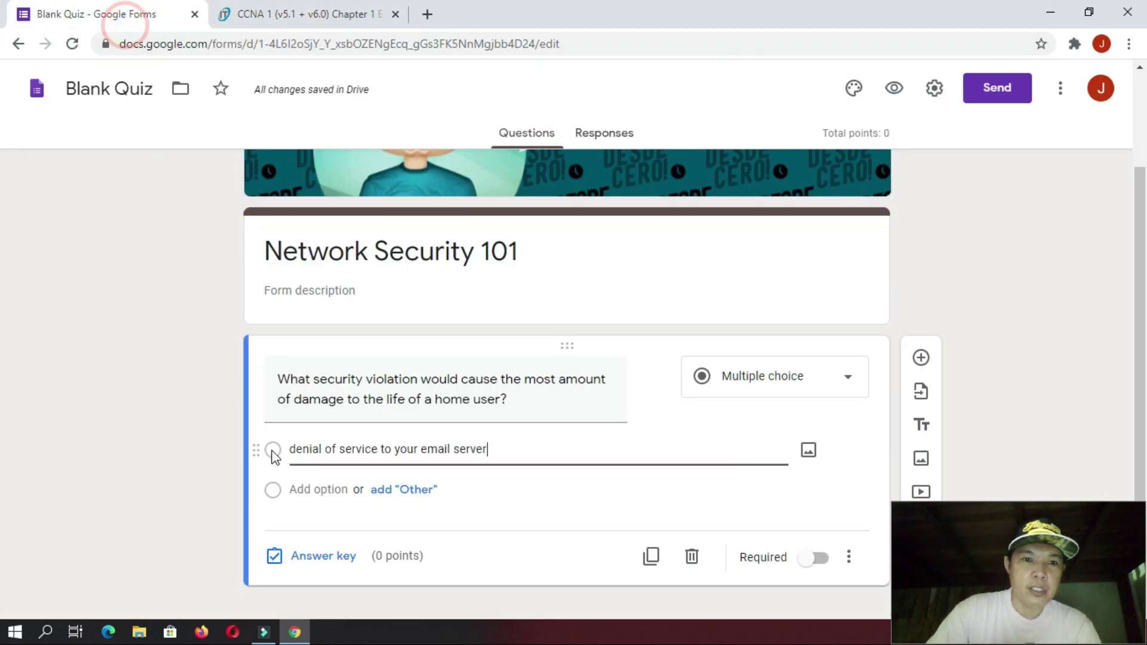
pyautogui.click(319, 491)
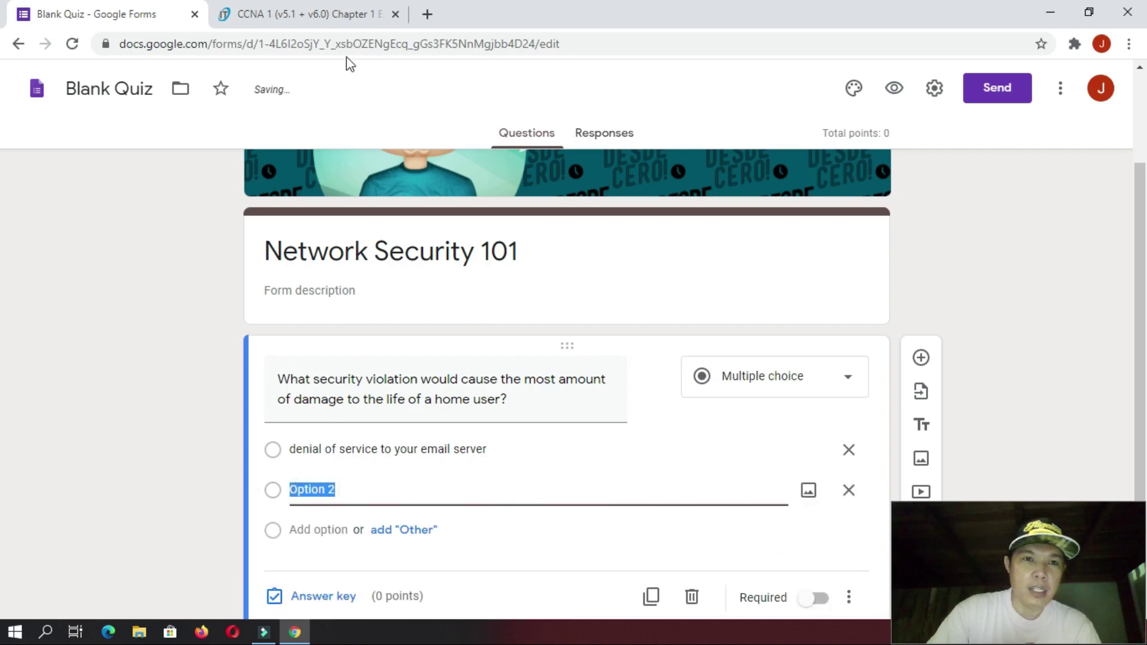
pyautogui.click(303, 19)
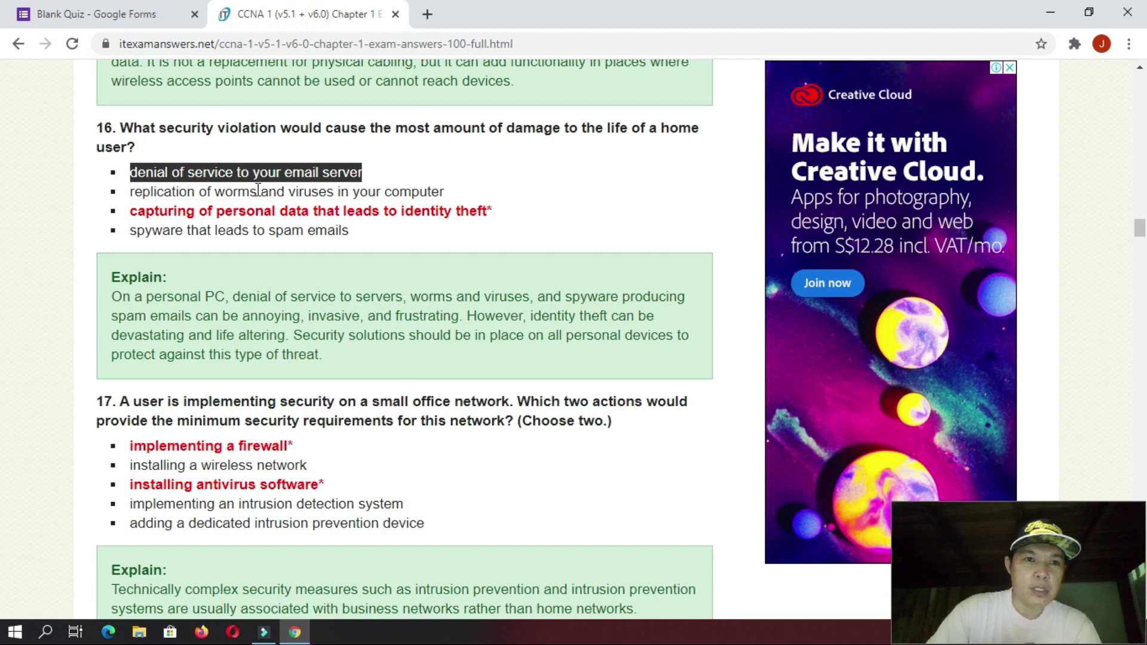
pyautogui.click(259, 192)
pyautogui.tripleClick(259, 191)
pyautogui.hotkey('ctrl', 'c')
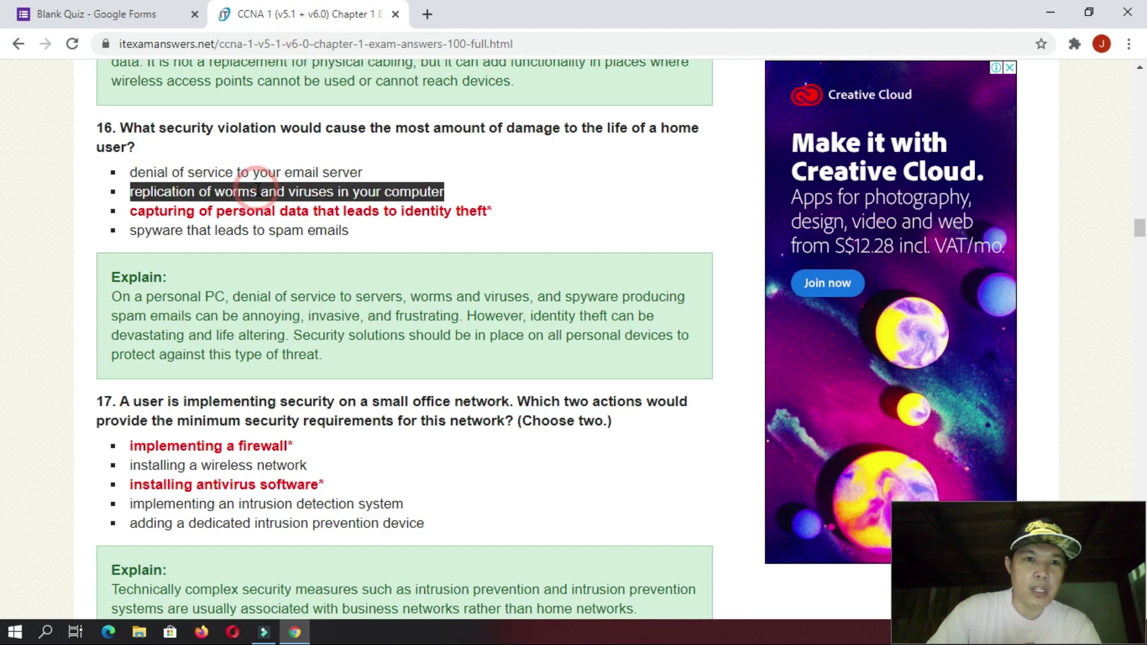
pyautogui.click(154, 22)
pyautogui.hotkey('ctrl', 'v')
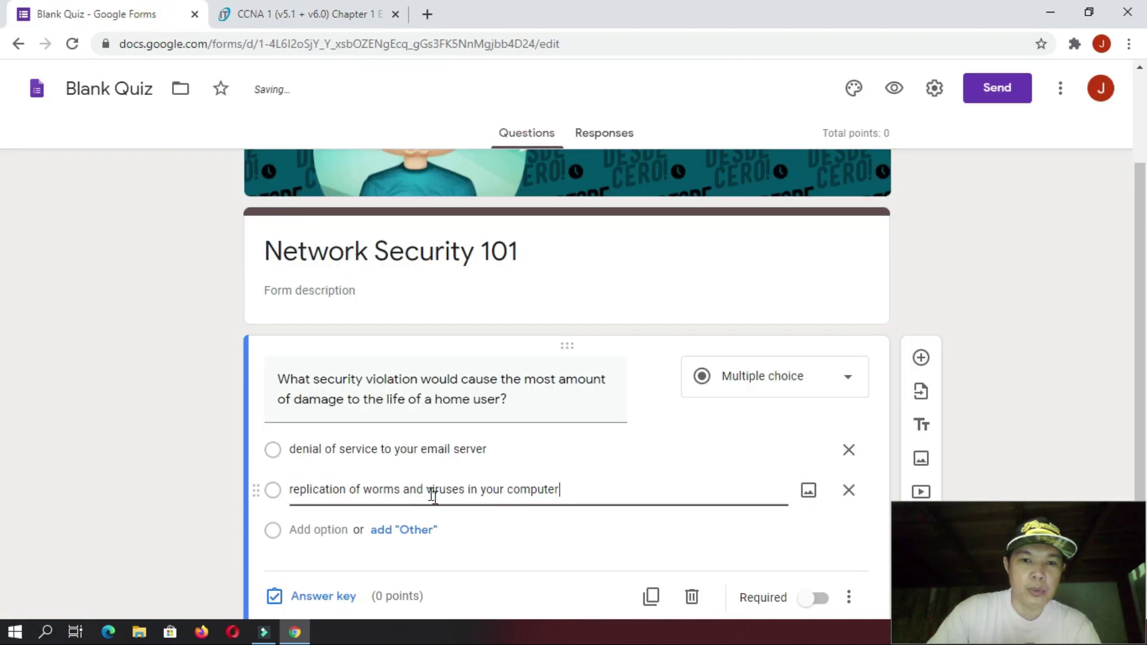
pyautogui.scroll(-1, 408, 529)
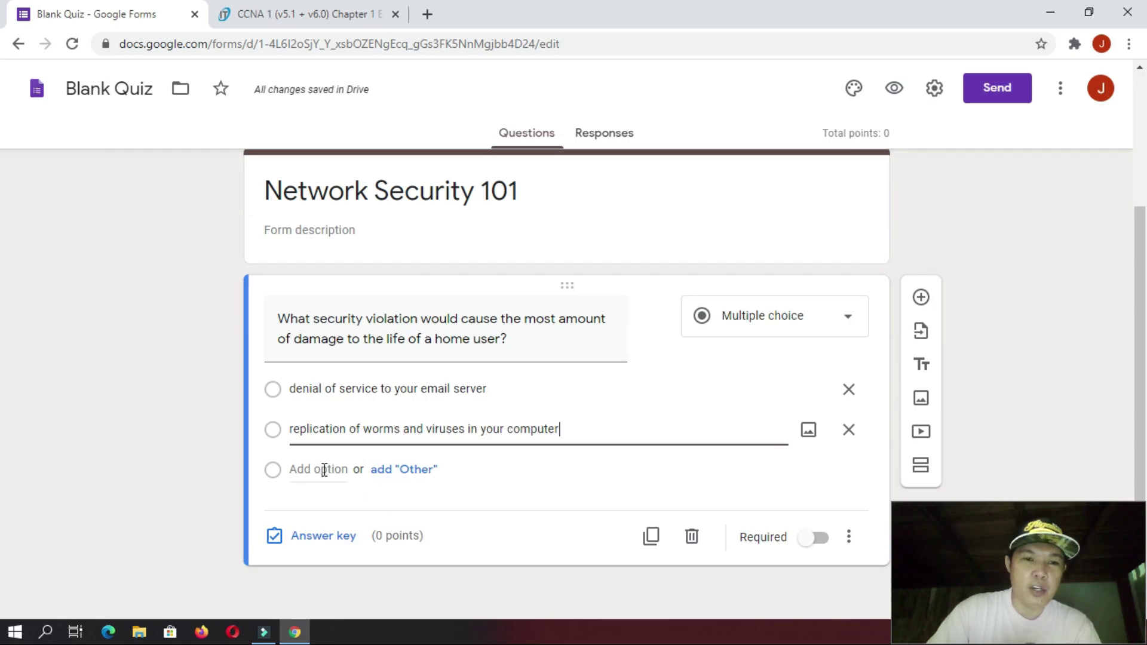
# - Add the identity-theft answer and 'spyware that leads to spam emails' as choices three and four
pyautogui.click(324, 470)
pyautogui.click(272, 21)
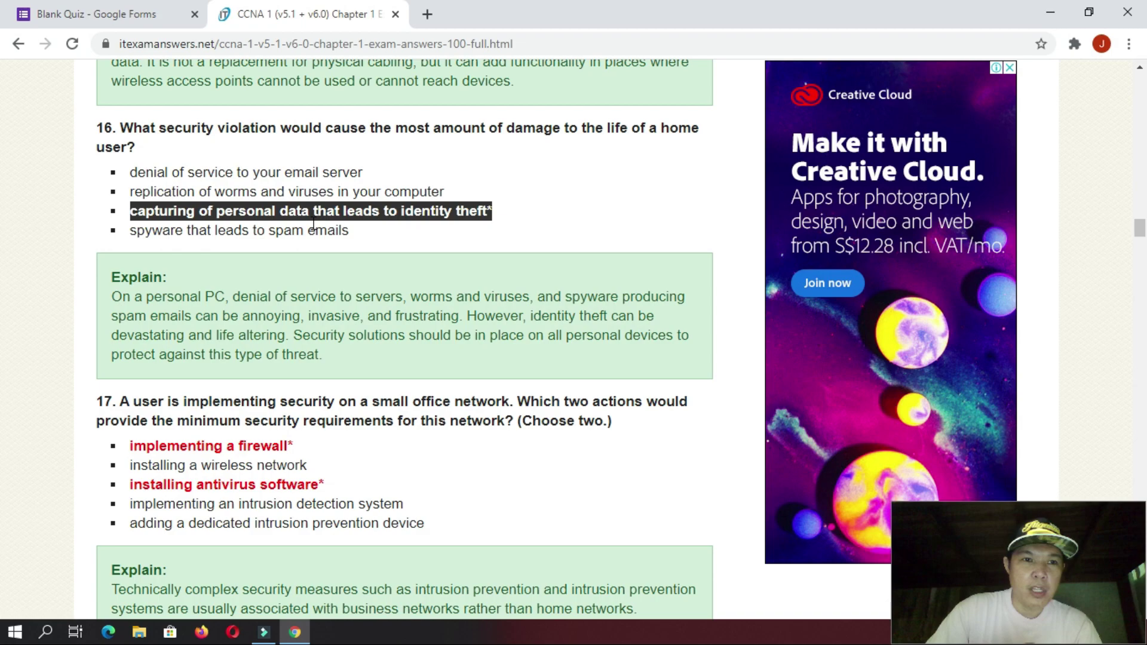
pyautogui.click(115, 14)
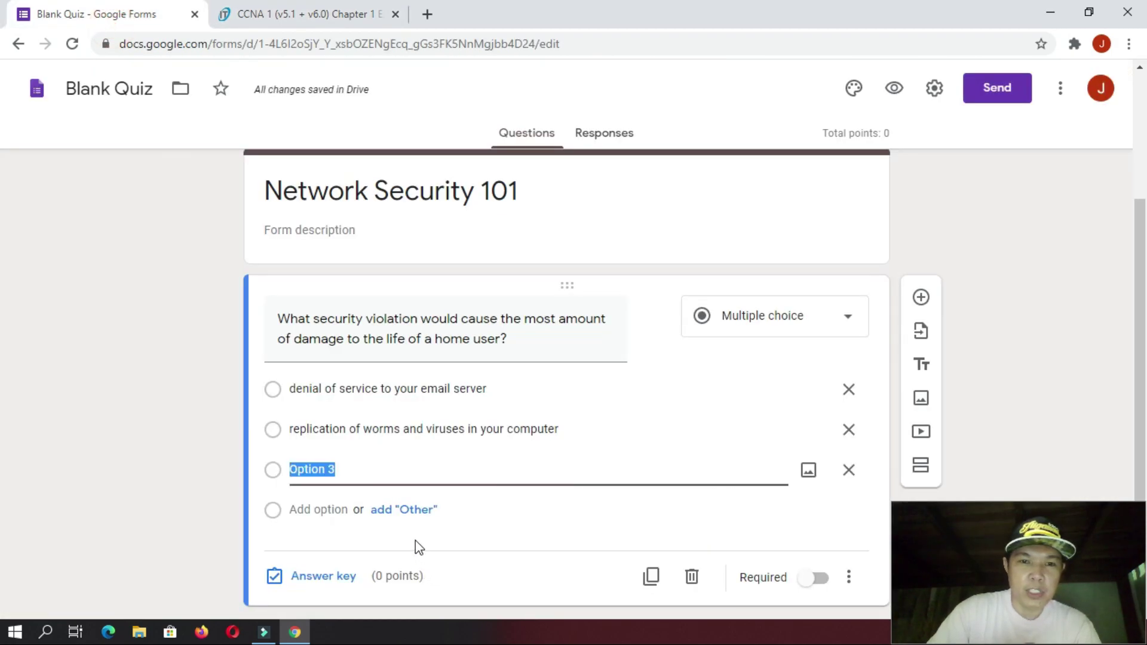
pyautogui.write('capturing of personal data that leads to identity theft*')
pyautogui.click(256, 15)
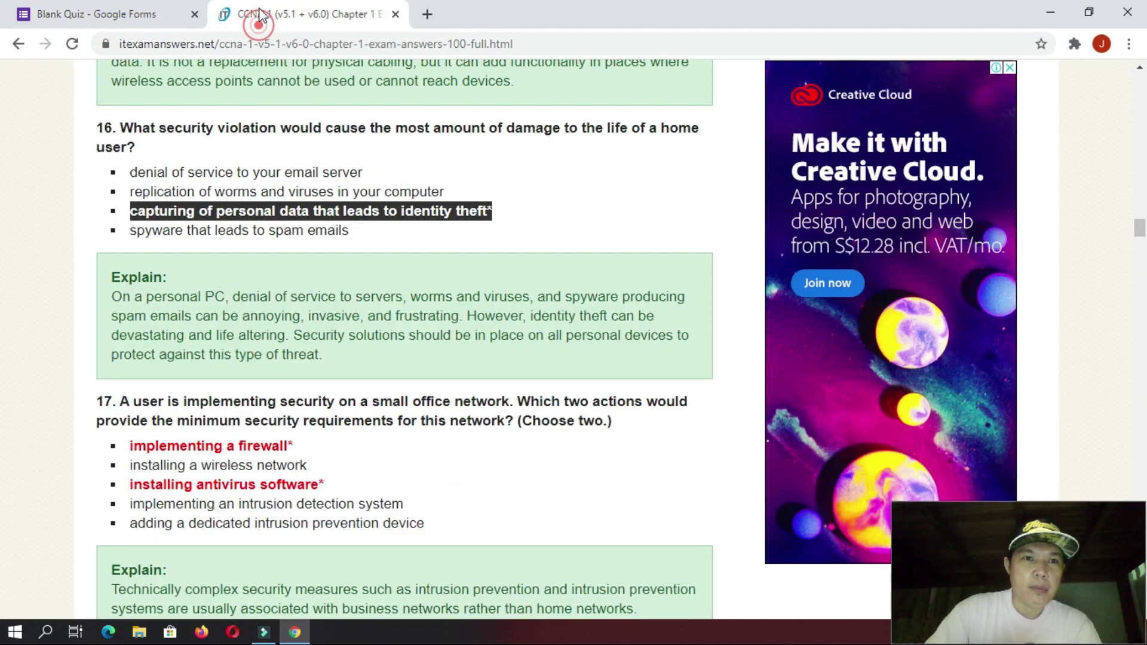
pyautogui.tripleClick(244, 234)
pyautogui.hotkey('ctrl', 'c')
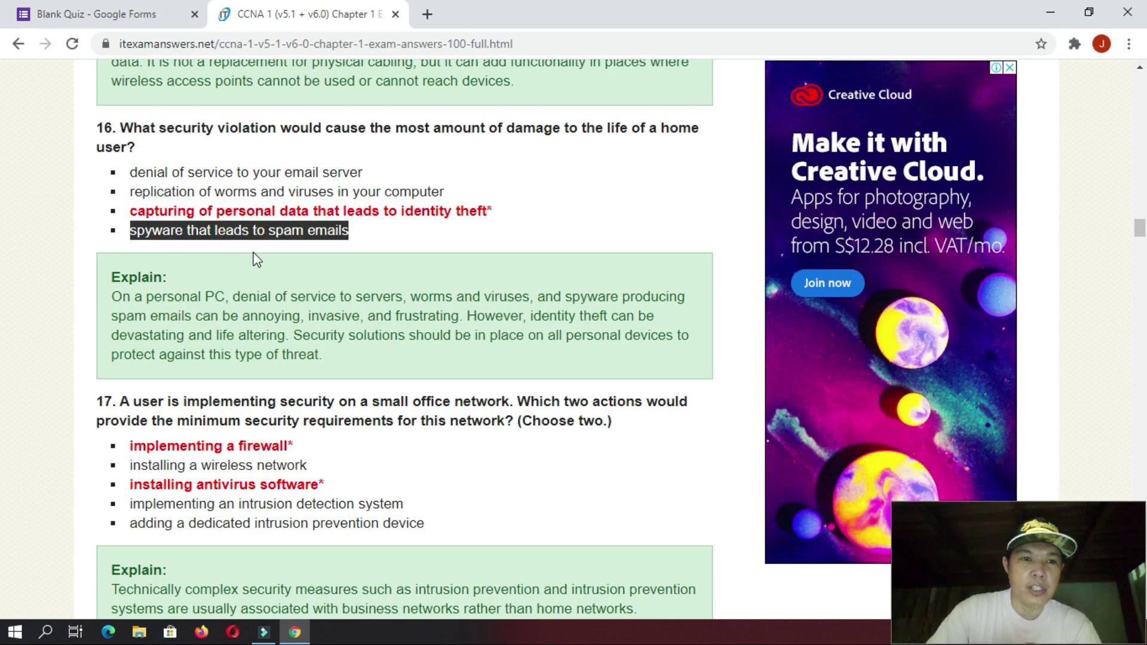
pyautogui.click(163, 16)
pyautogui.click(302, 512)
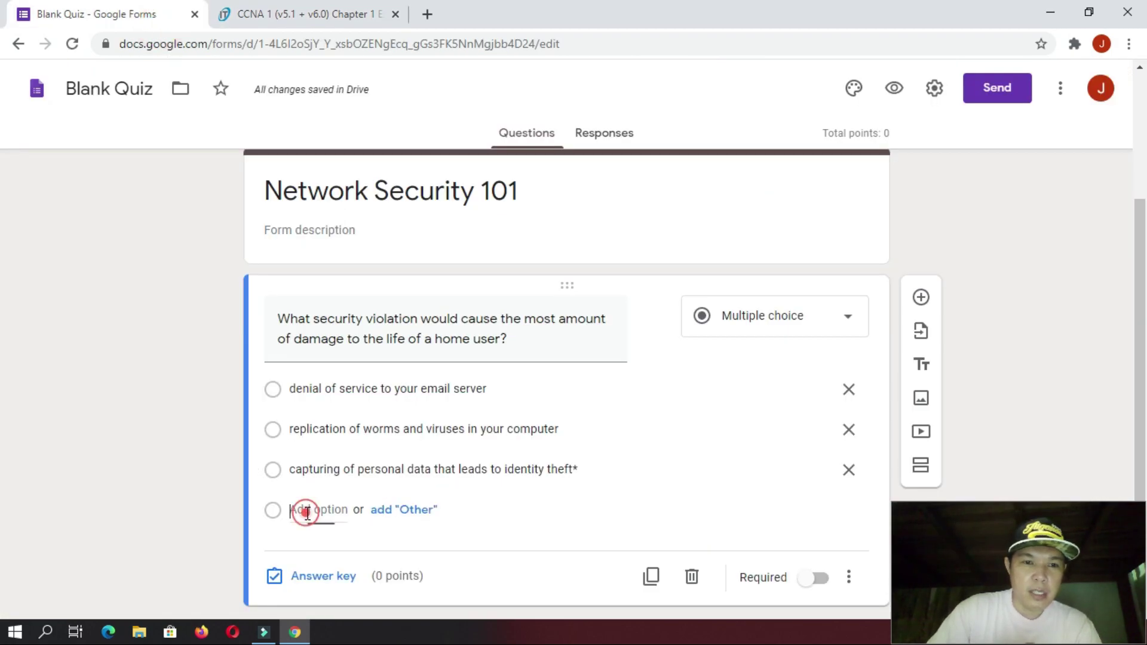
pyautogui.hotkey('ctrl', 'v')
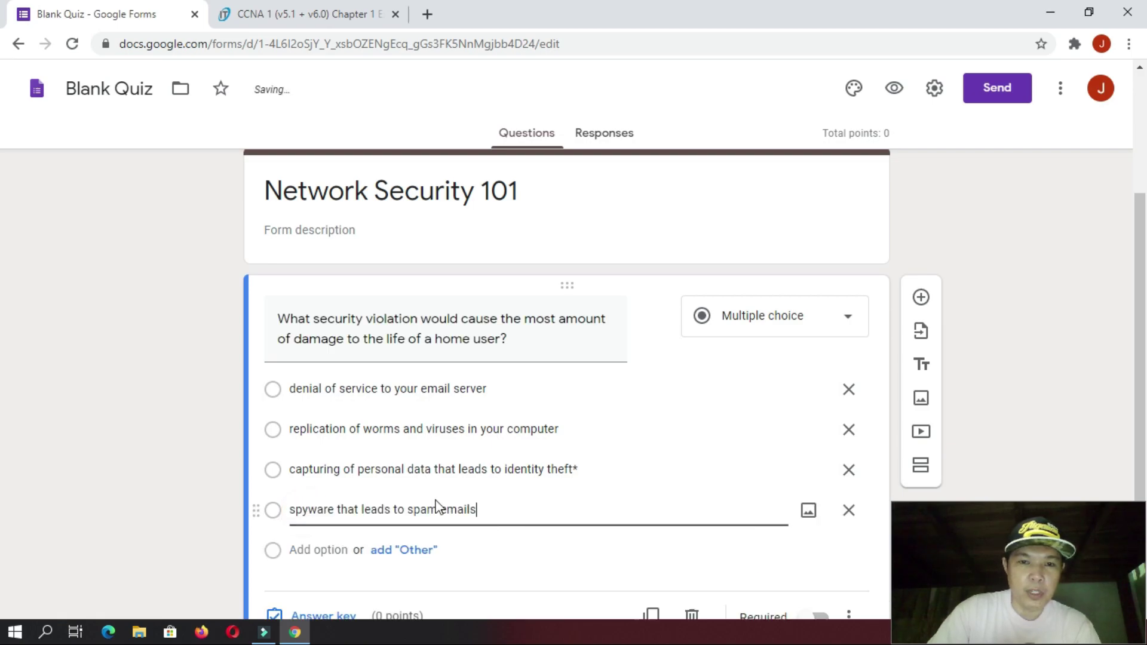
pyautogui.scroll(-1, 558, 551)
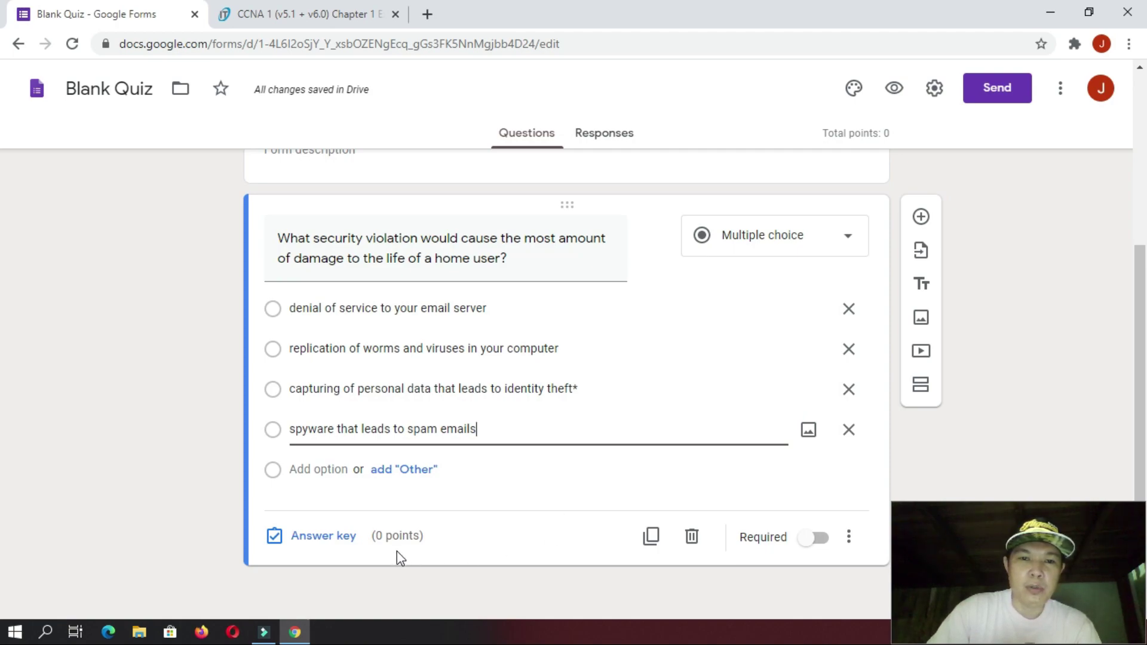
# - In the answer key, set 1 point and mark the identity-theft answer correct
pyautogui.click(313, 538)
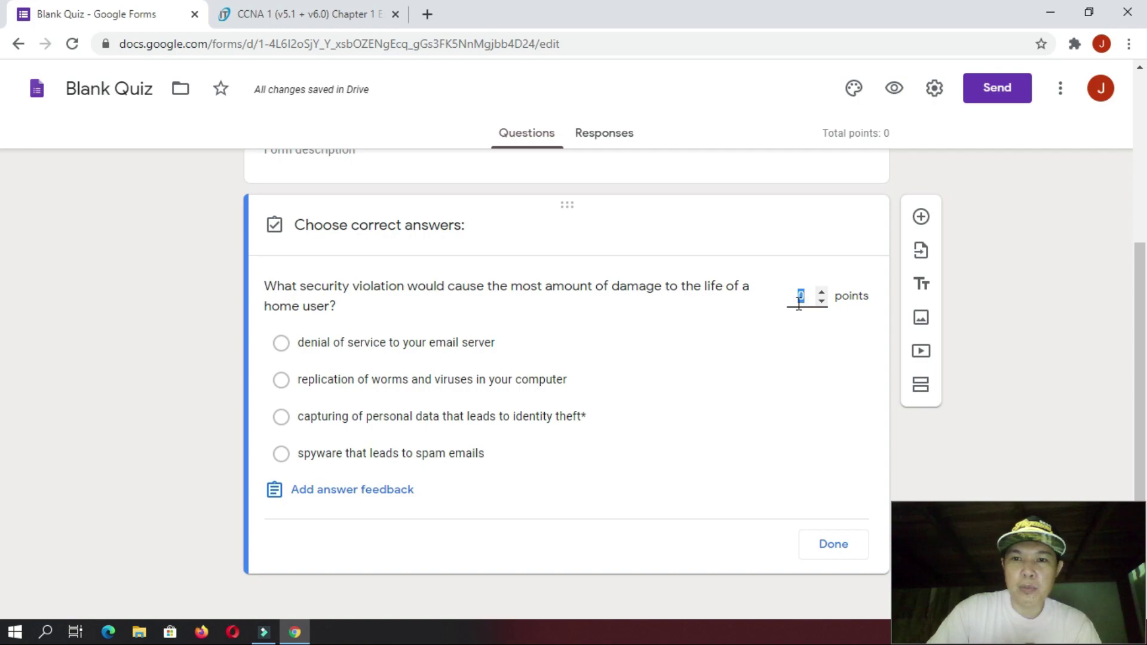
pyautogui.click(809, 338)
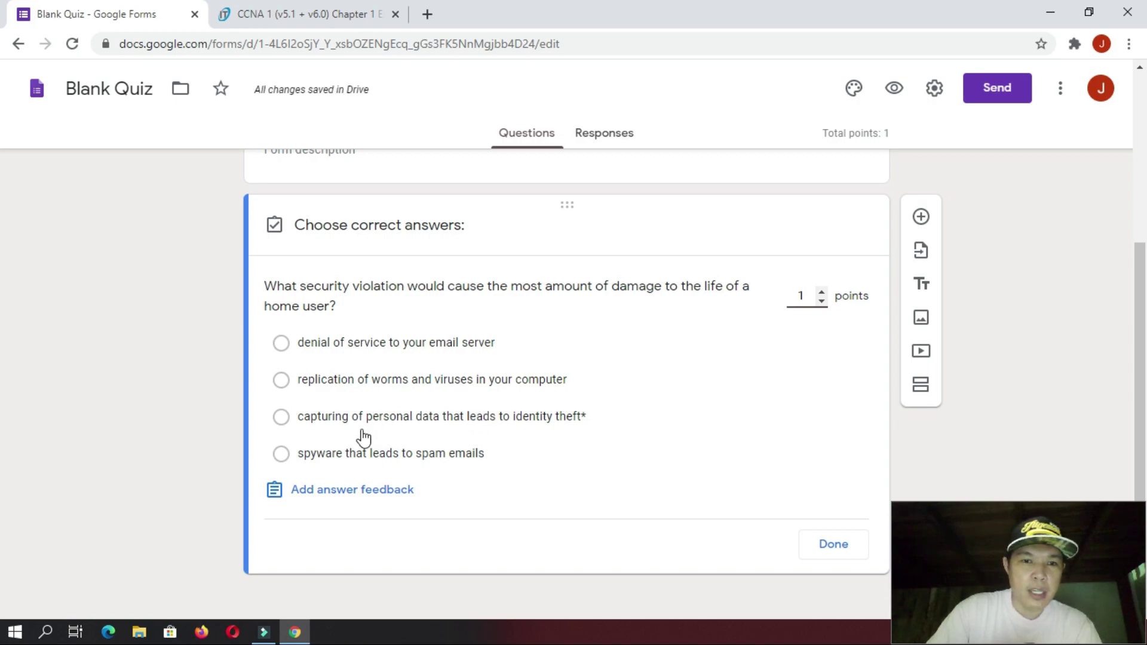
pyautogui.click(282, 421)
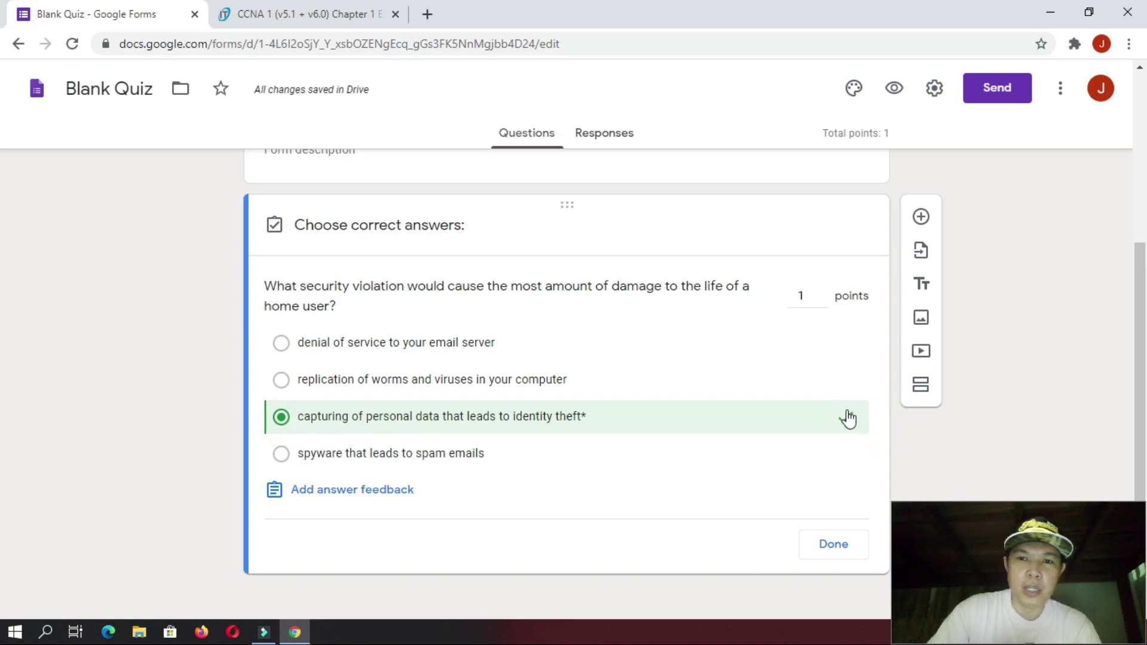
# - Save the answer key, delete the trailing '*' from the identity-theft answer, and make the question required
pyautogui.click(835, 554)
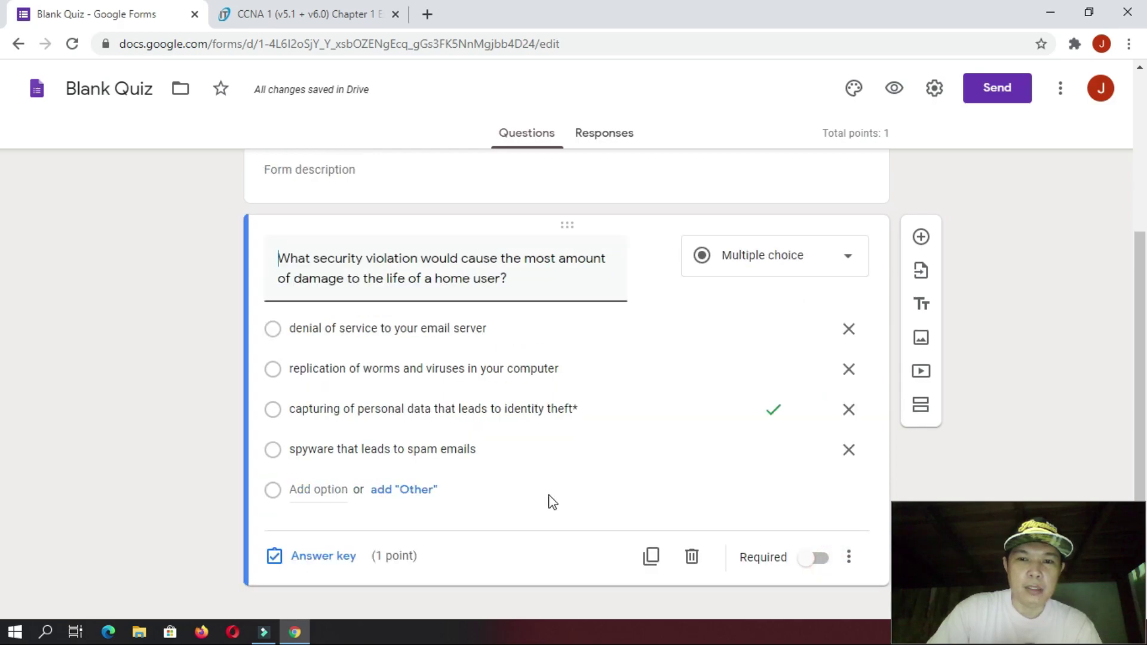
pyautogui.click(580, 408)
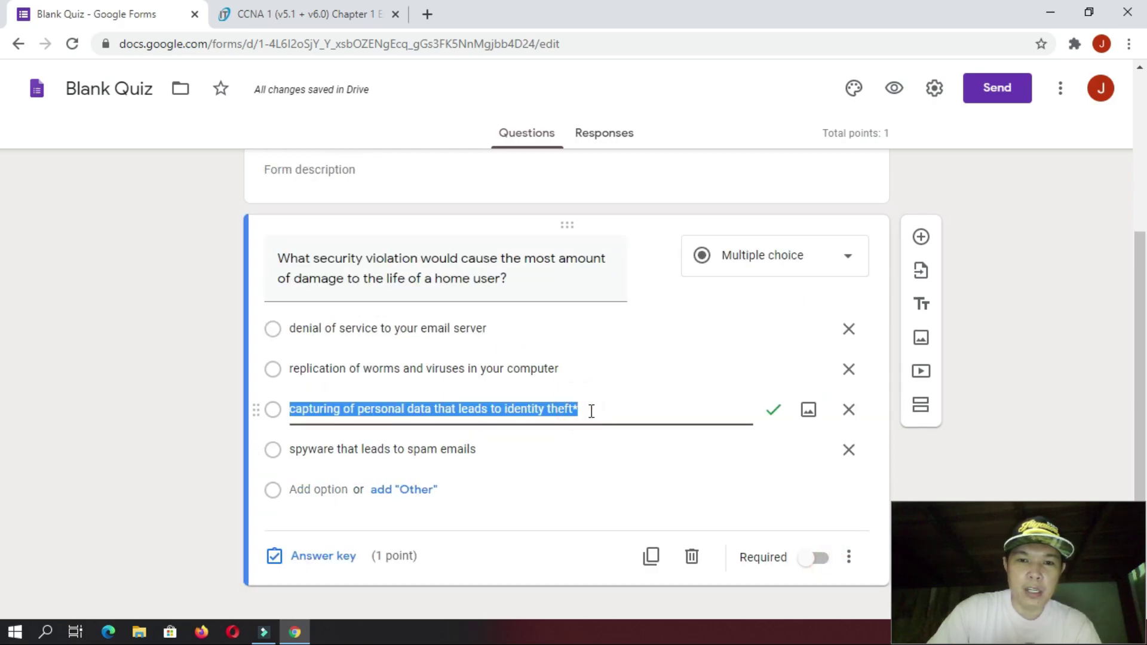
pyautogui.click(591, 410)
pyautogui.press('BackSpace')
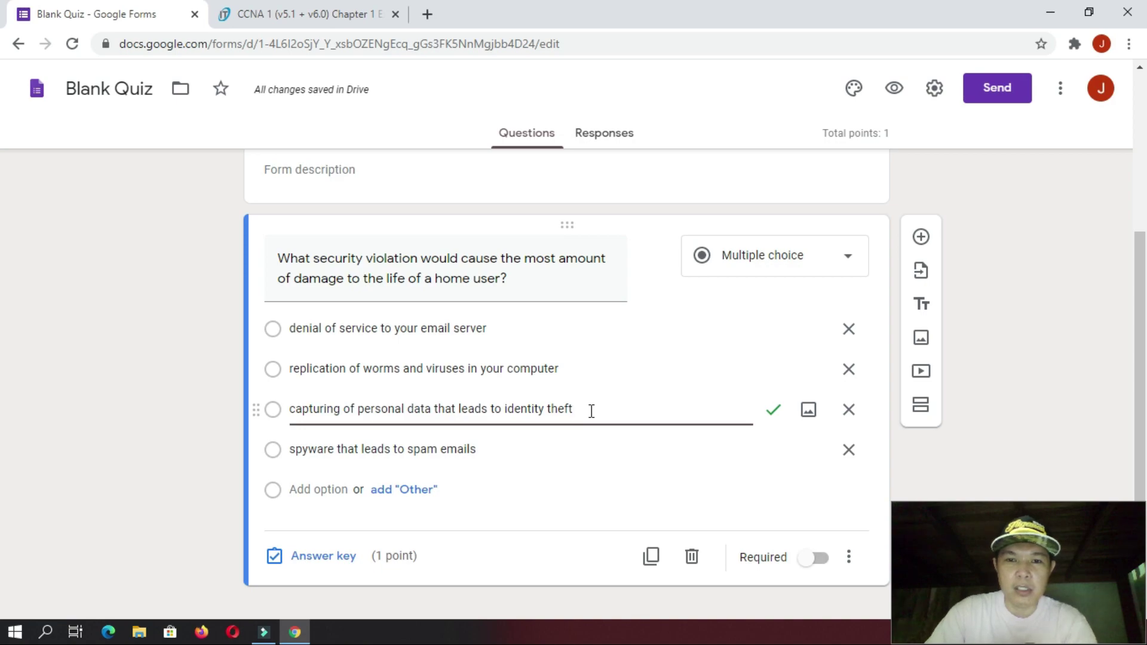
pyautogui.click(929, 454)
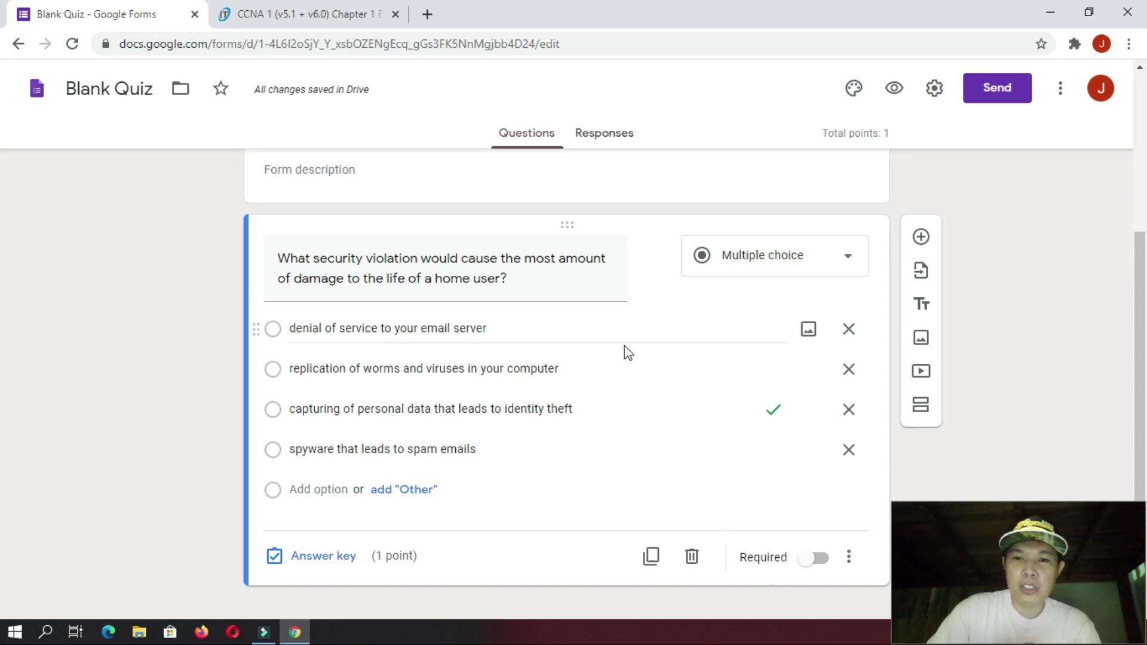
pyautogui.click(812, 567)
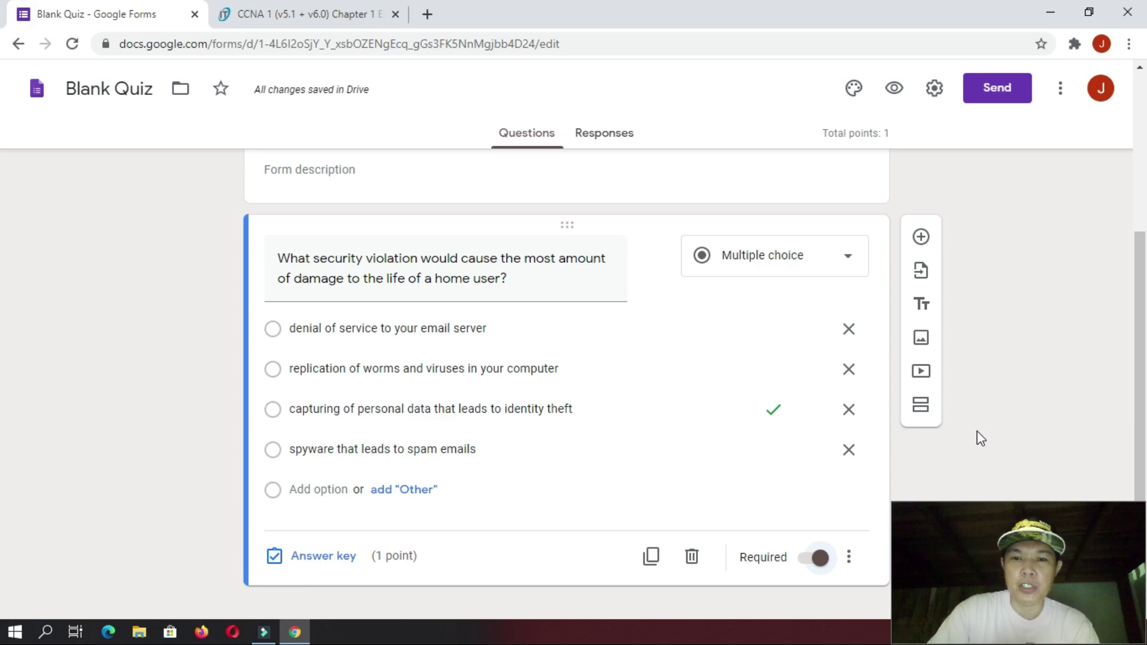
# - Add a new question and paste question 17's small-office security text into it
pyautogui.click(920, 238)
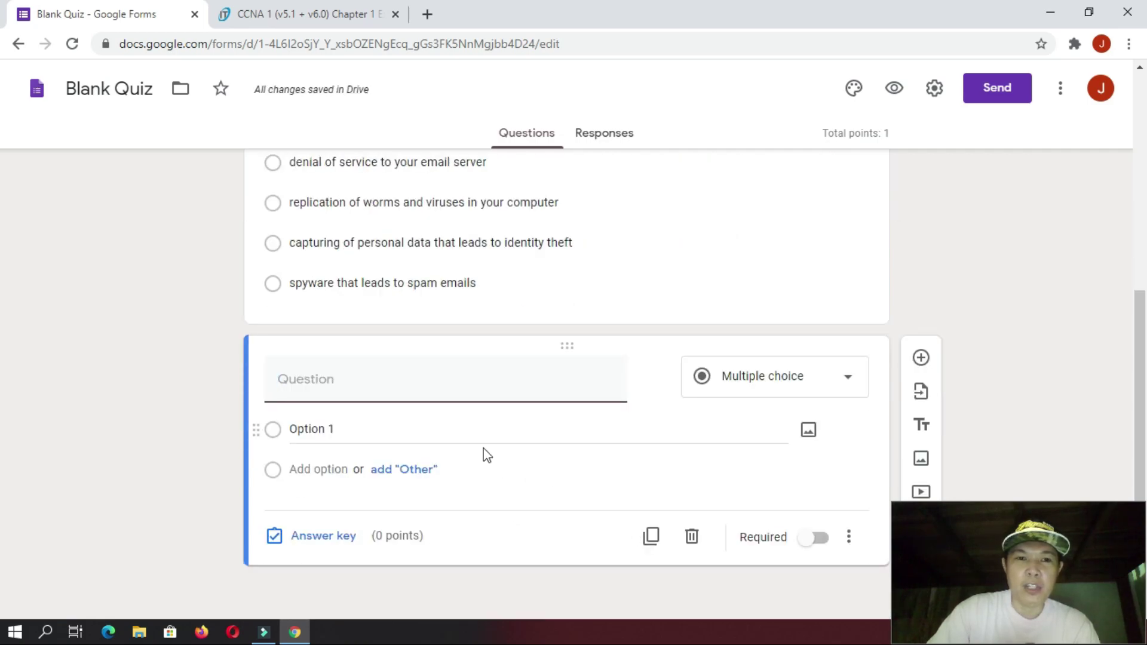
pyautogui.click(270, 17)
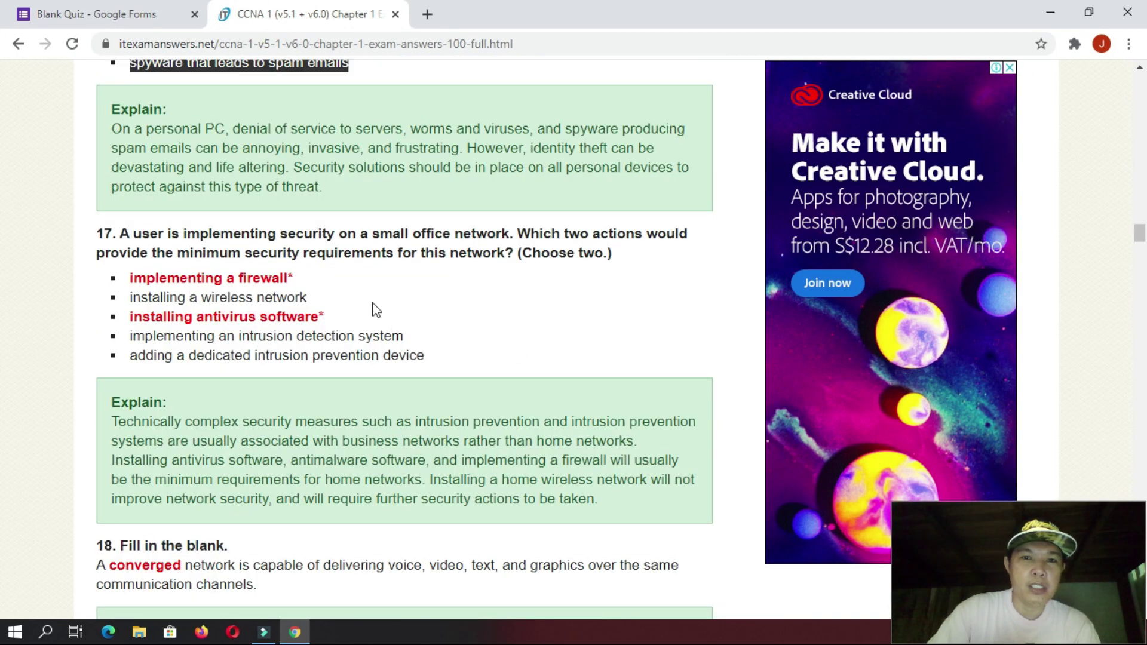
pyautogui.tripleClick(377, 232)
pyautogui.hotkey('ctrl', 'c')
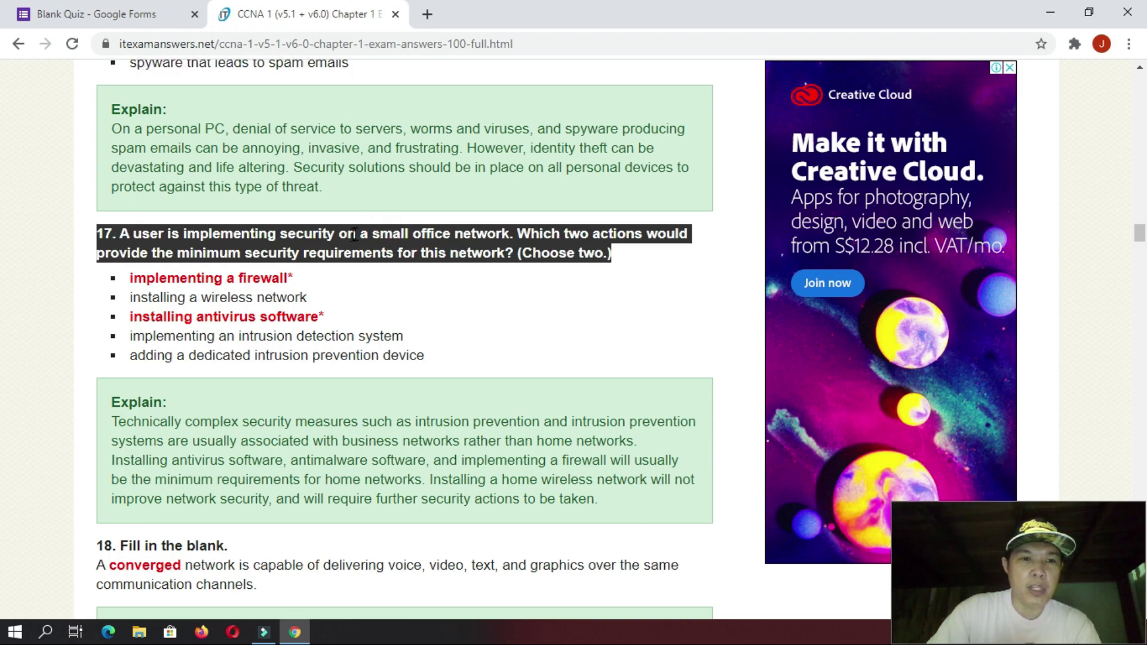
pyautogui.click(143, 17)
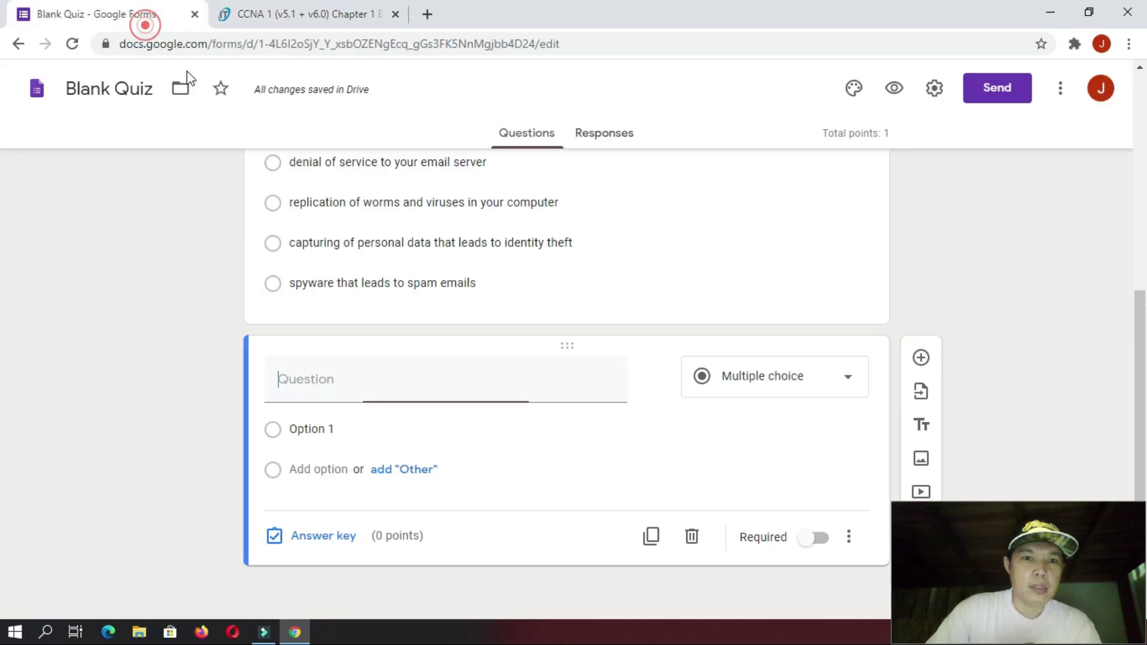
pyautogui.click(461, 378)
pyautogui.hotkey('ctrl', 'v')
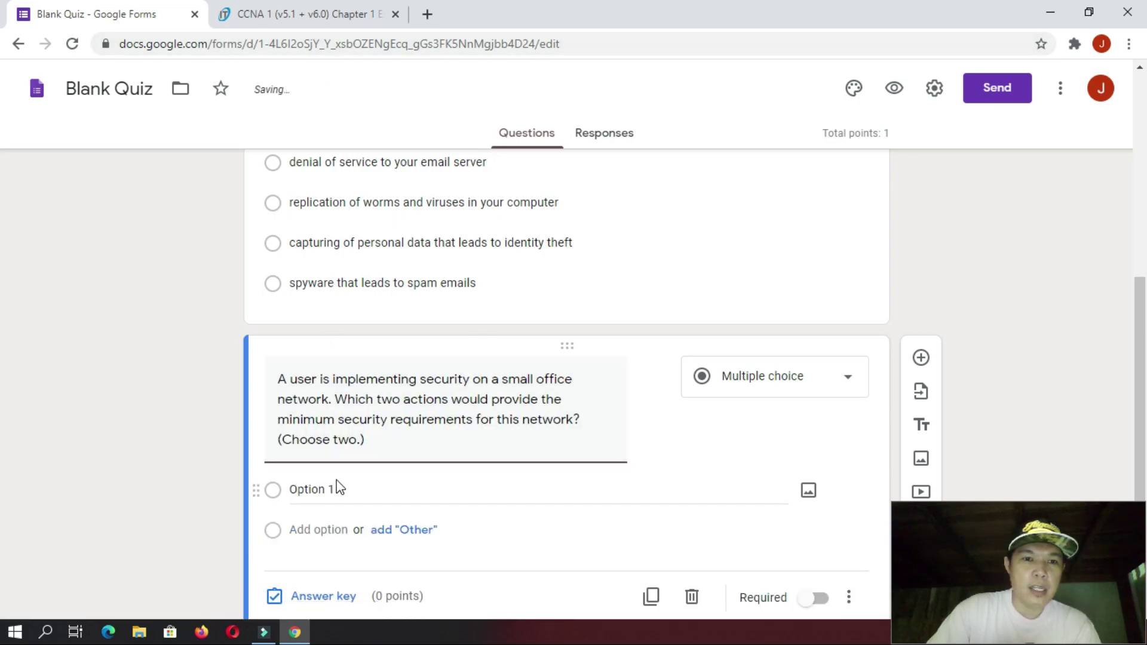
# - Paste 'implementing a firewall' and 'installing a wireless network' as the first two options
pyautogui.click(293, 13)
pyautogui.doubleClick(261, 277)
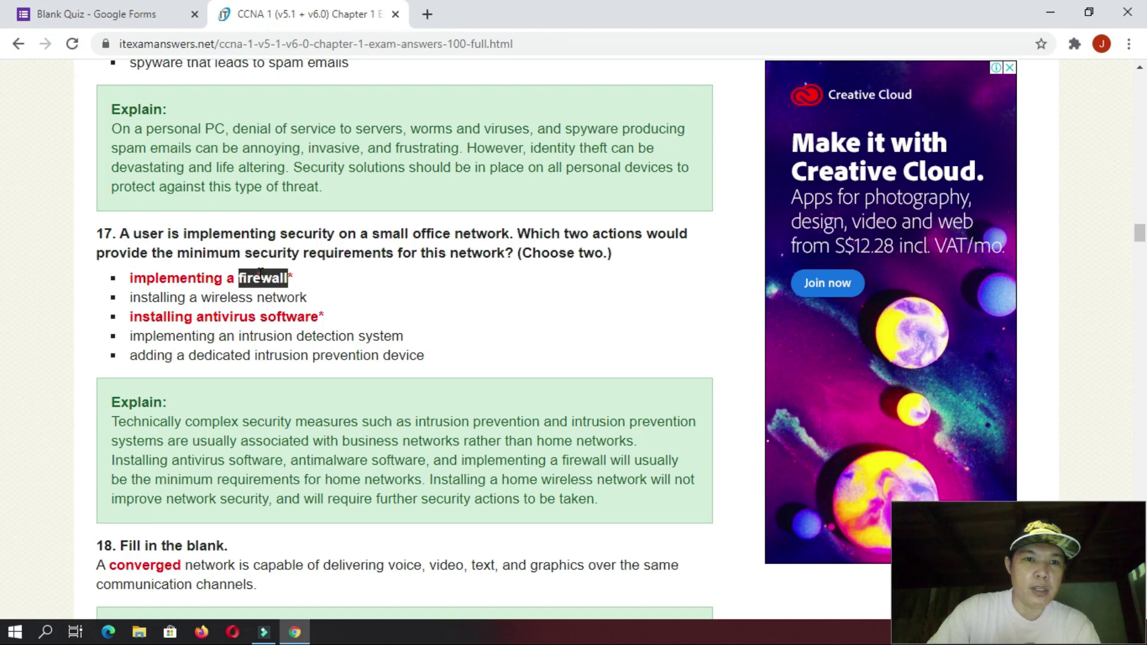
pyautogui.tripleClick(261, 277)
pyautogui.hotkey('ctrl', 'c')
pyautogui.click(93, 15)
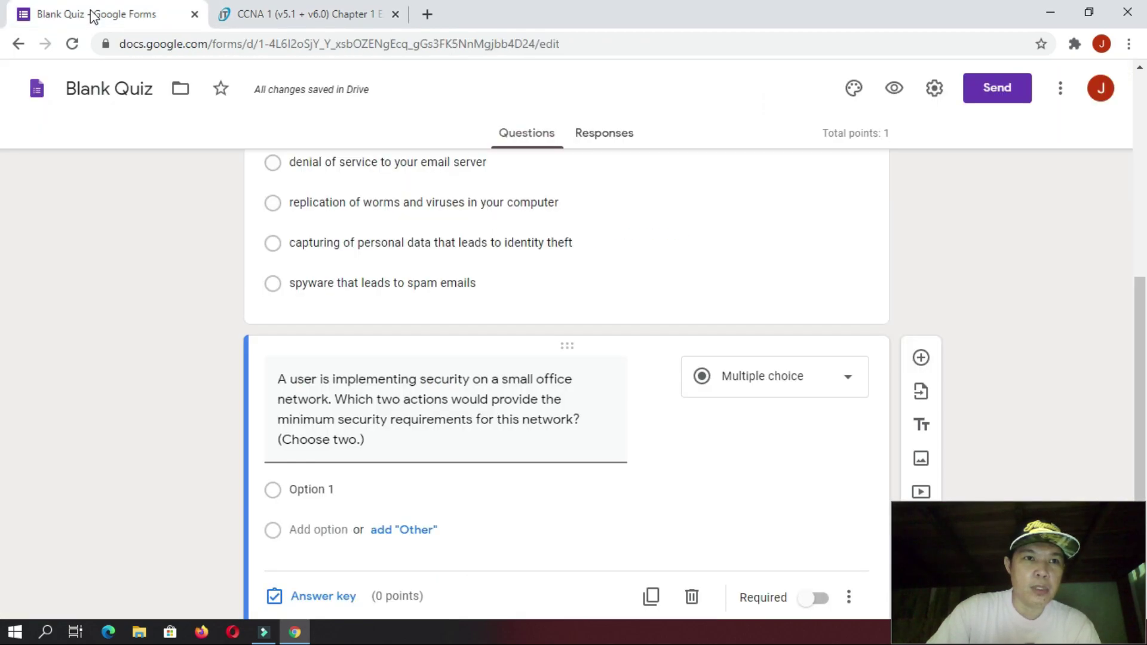
pyautogui.click(333, 490)
pyautogui.hotkey('ctrl', 'v')
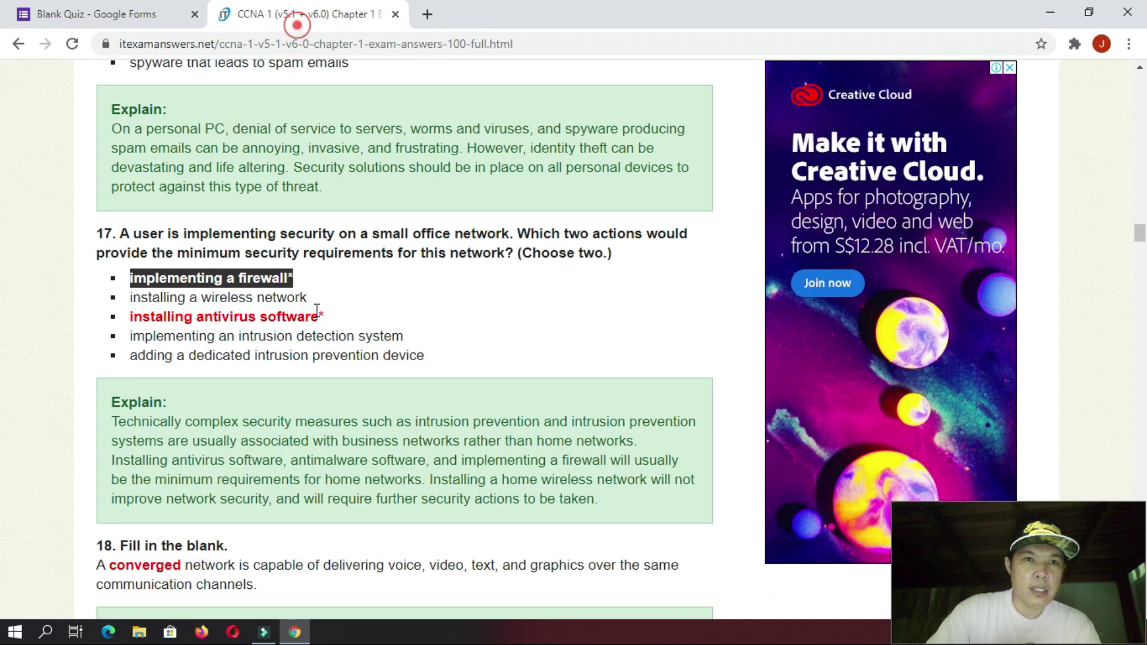
pyautogui.click(299, 15)
pyautogui.click(251, 301)
pyautogui.tripleClick(251, 300)
pyautogui.hotkey('ctrl', 'c')
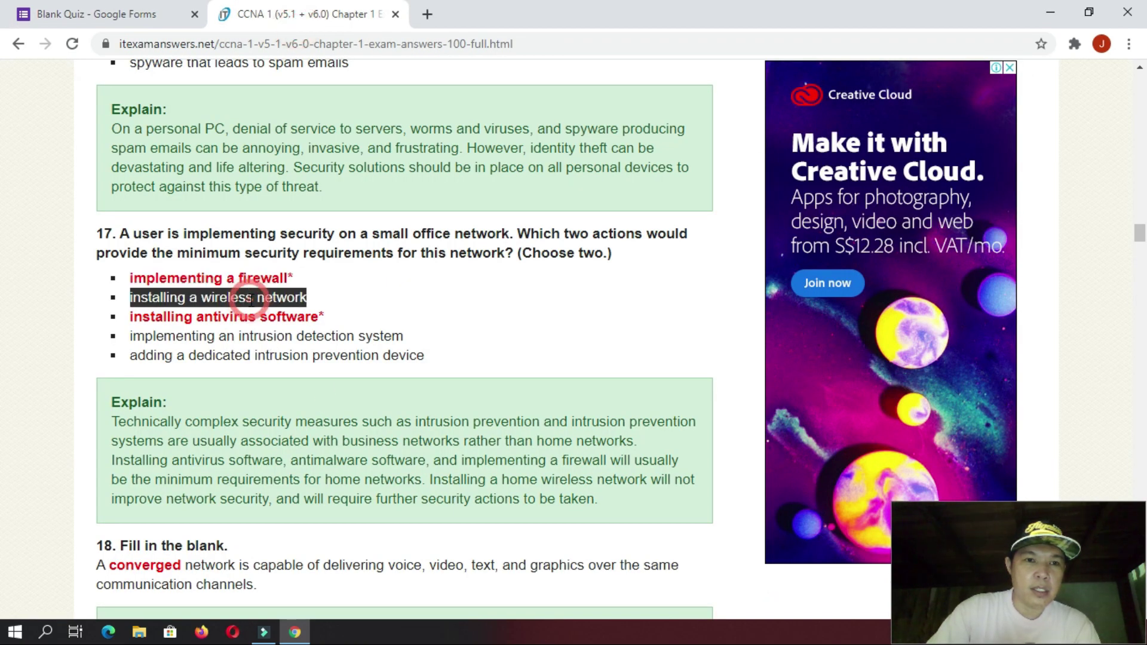
pyautogui.click(149, 17)
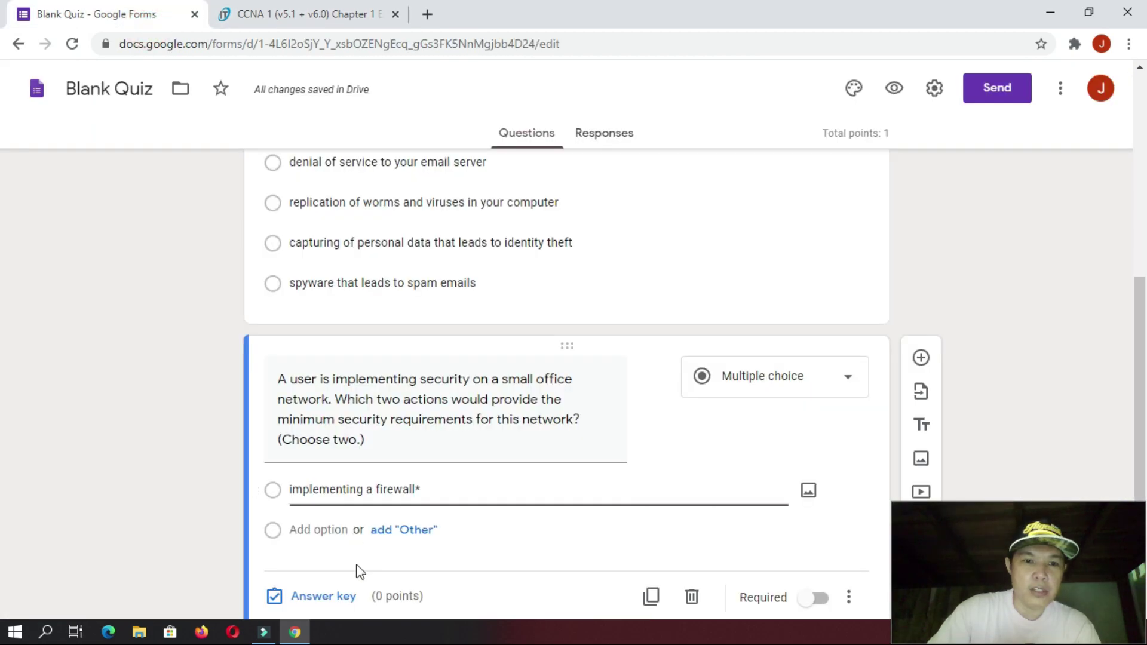
pyautogui.click(328, 530)
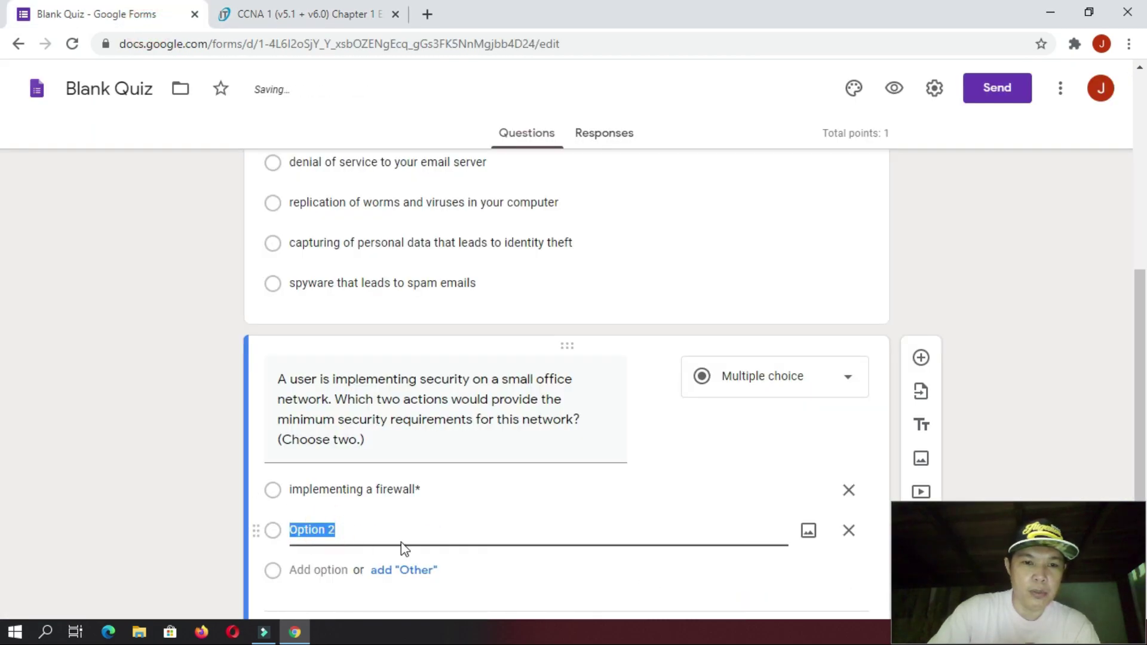
pyautogui.hotkey('ctrl', 'v')
# - Add the installing antivirus software and intrusion detection system answers as options three and four
pyautogui.click(308, 16)
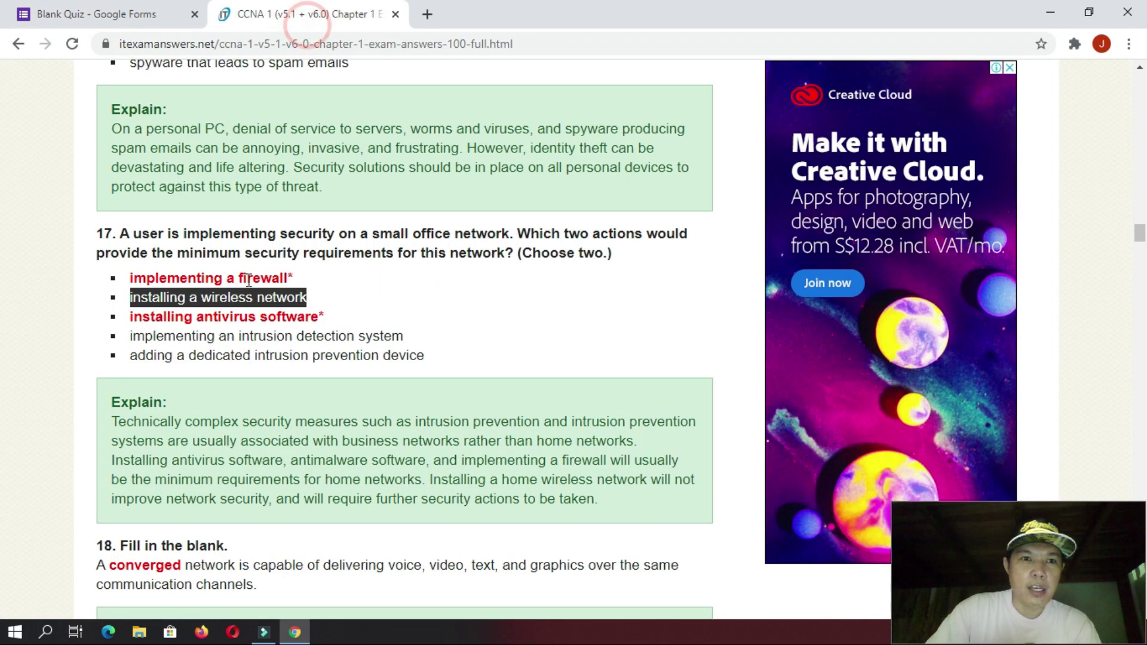
pyautogui.tripleClick(250, 317)
pyautogui.hotkey('ctrl', 'c')
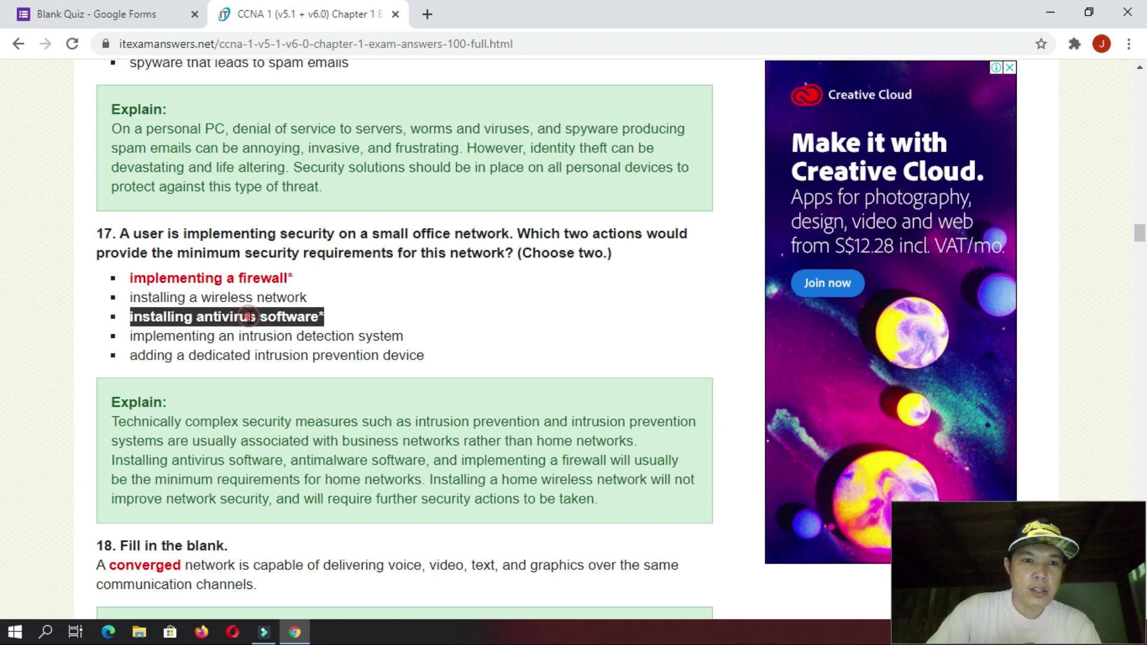
pyautogui.click(114, 14)
pyautogui.scroll(-2, 382, 421)
pyautogui.click(334, 470)
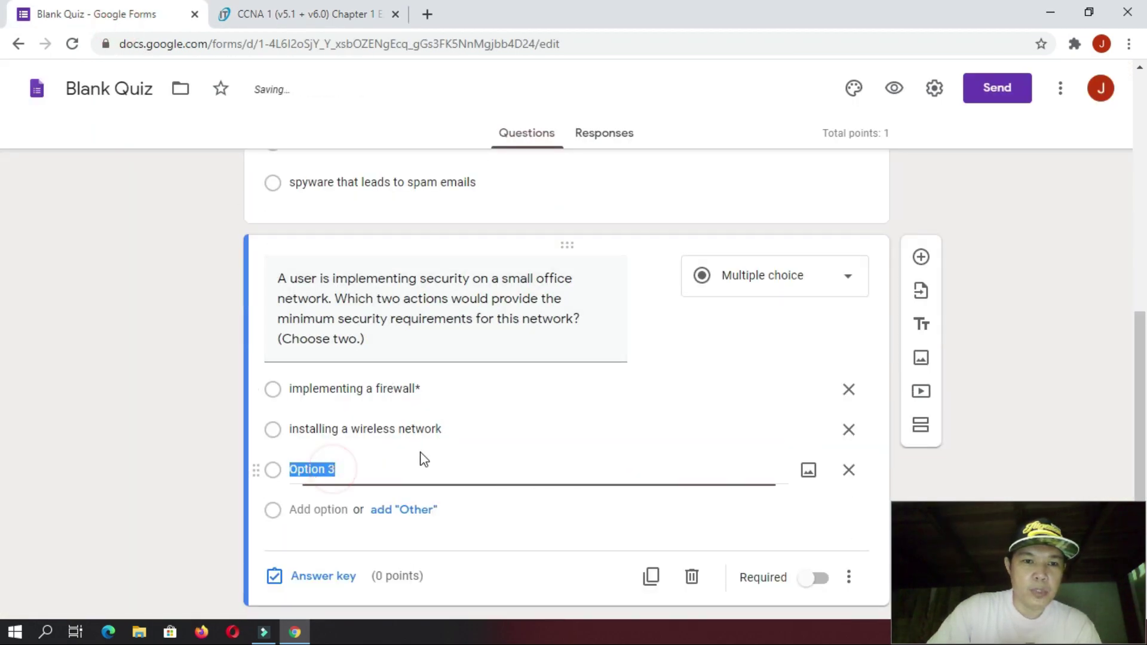
pyautogui.hotkey('ctrl', 'v')
pyautogui.click(346, 18)
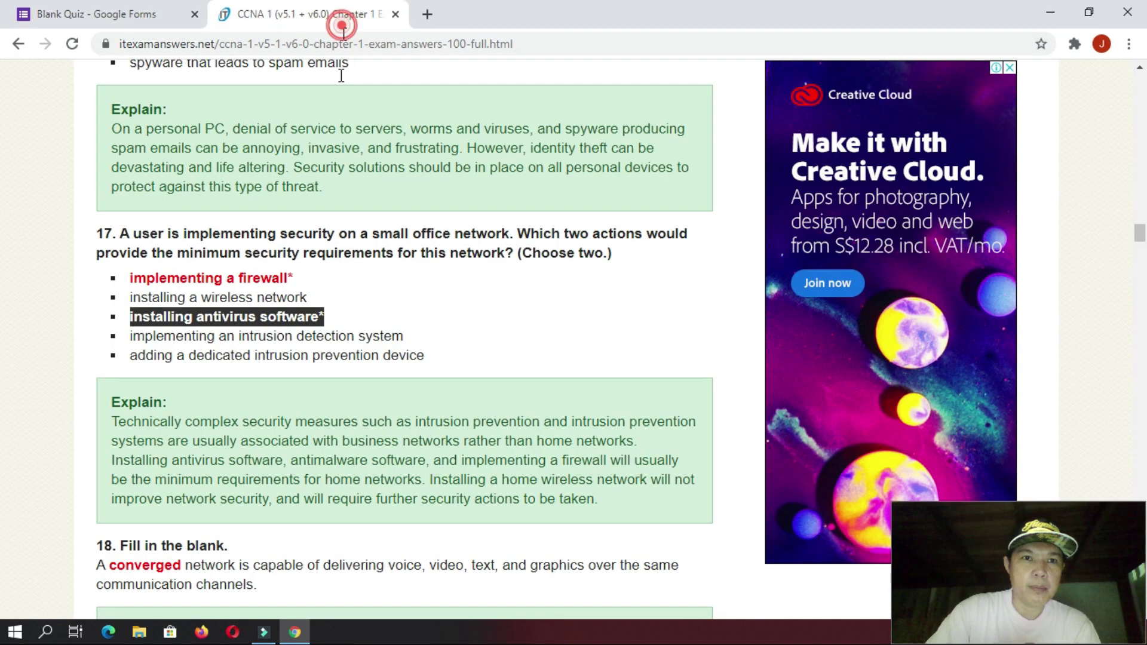
pyautogui.tripleClick(333, 340)
pyautogui.hotkey('ctrl', 'c')
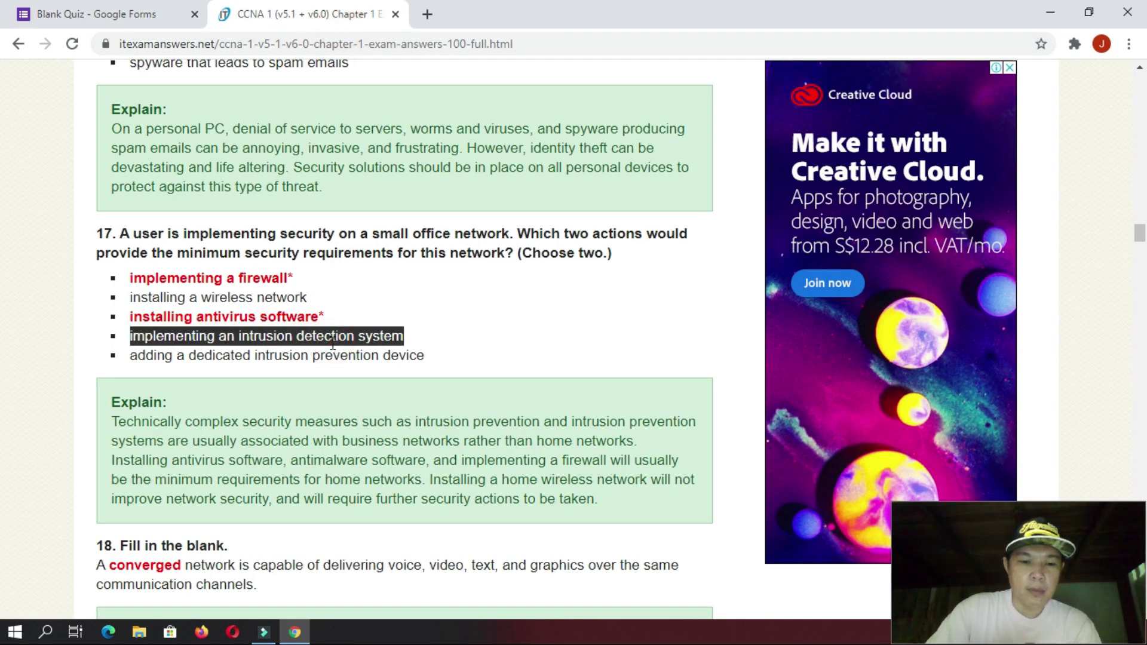
pyautogui.click(144, 20)
pyautogui.click(334, 510)
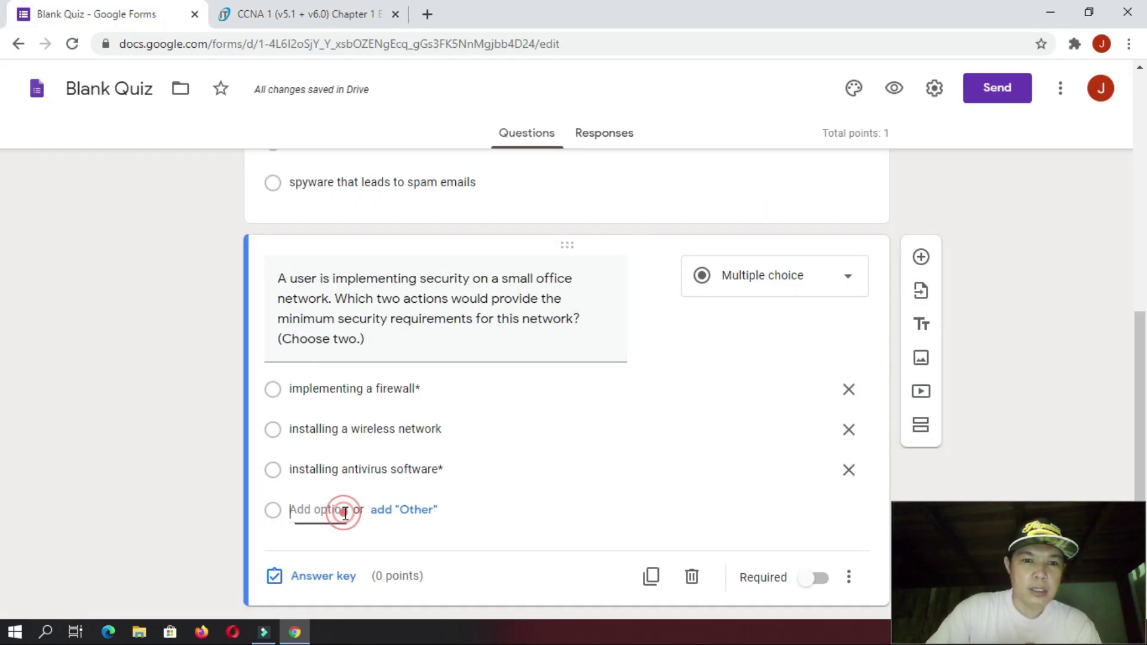
pyautogui.hotkey('ctrl', 'v')
# - Add 'adding a dedicated intrusion prevention device' as the fifth option
pyautogui.click(333, 14)
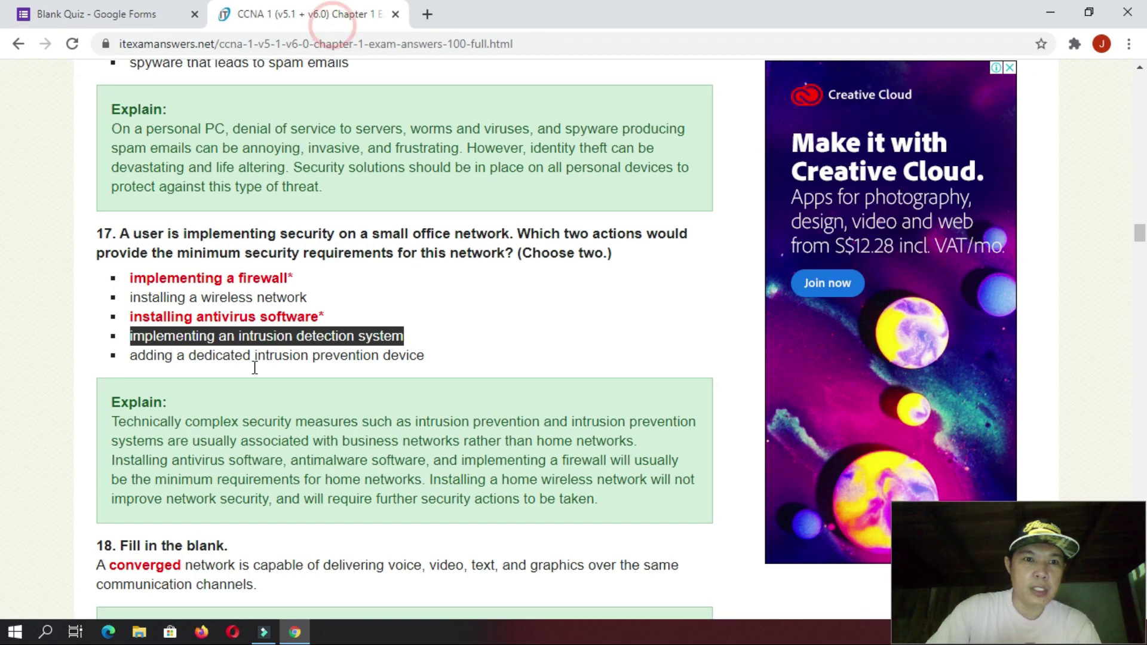
pyautogui.tripleClick(272, 358)
pyautogui.hotkey('ctrl', 'c')
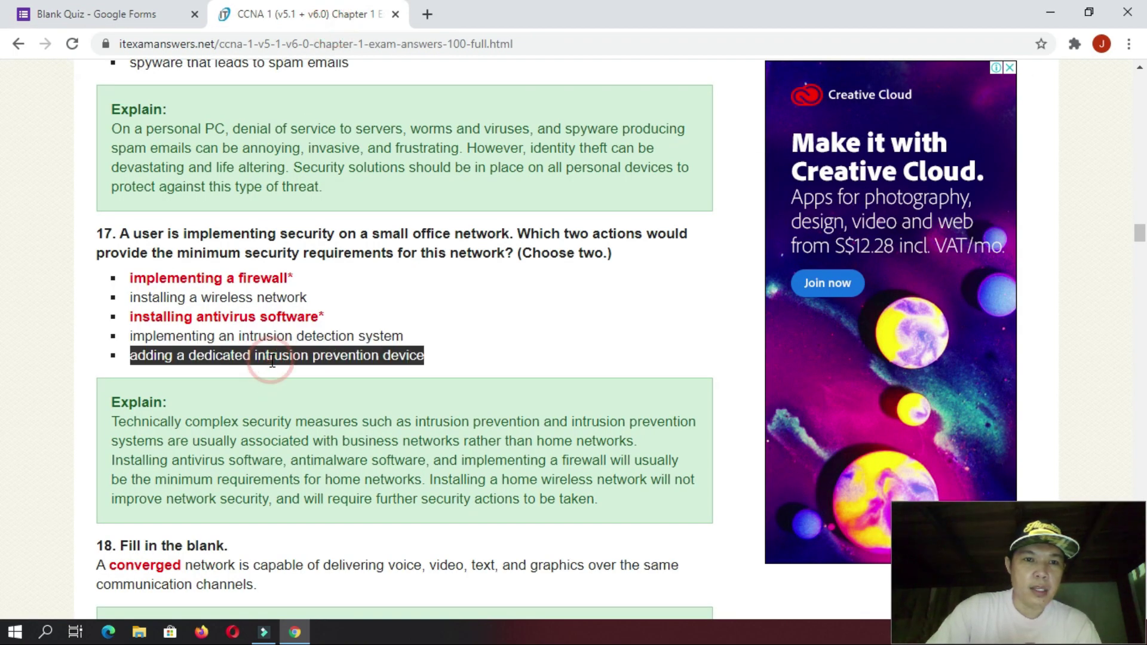
pyautogui.click(161, 19)
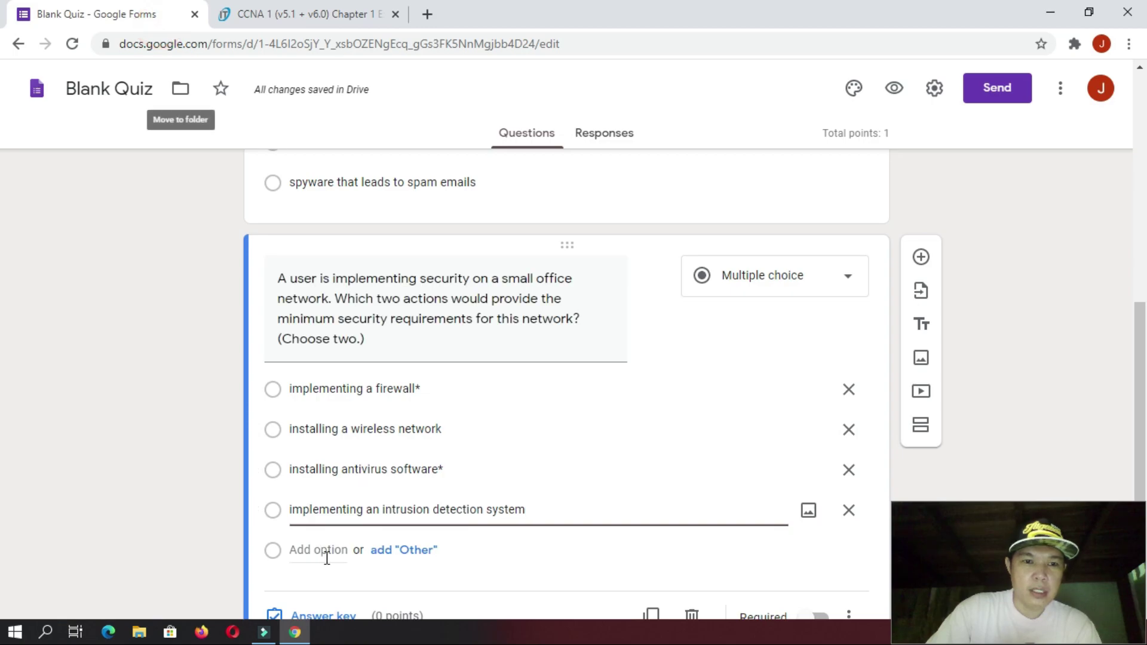
pyautogui.scroll(-1, 327, 553)
pyautogui.click(321, 469)
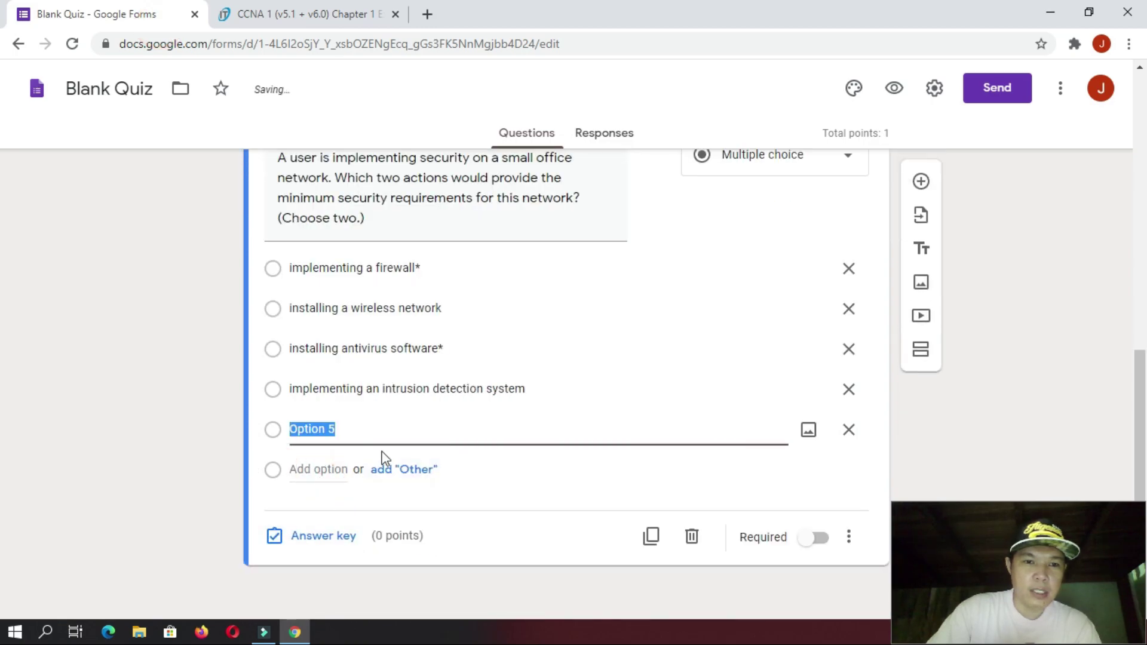
pyautogui.hotkey('ctrl', 'v')
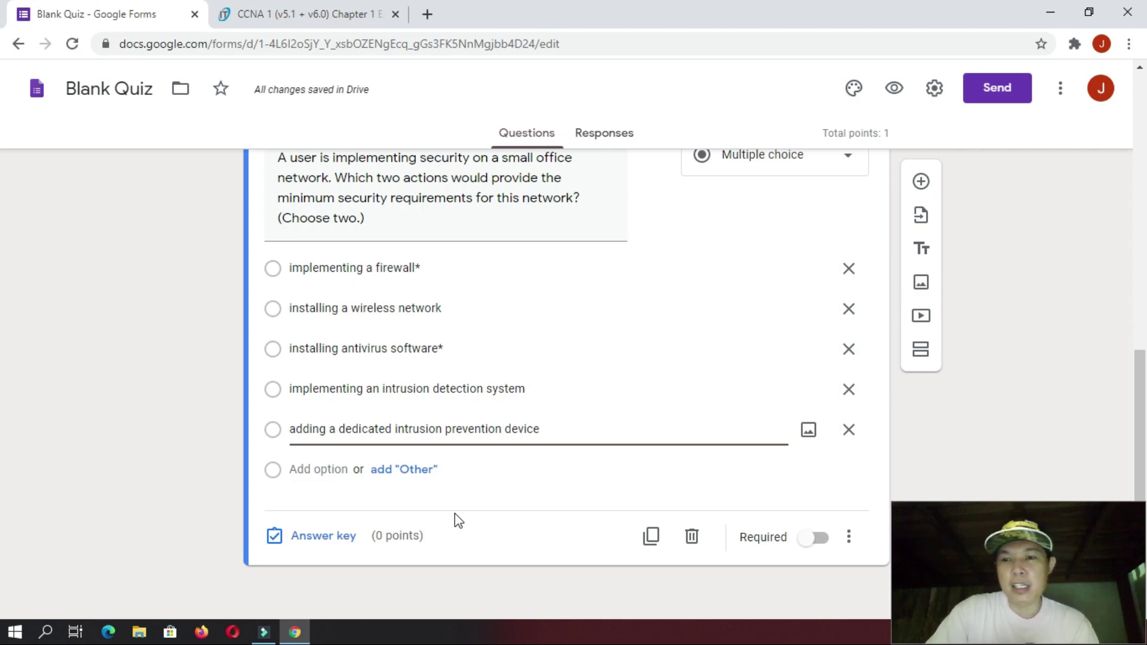
# - In the answer key, set 2 points and mark the firewall and antivirus answers correct
pyautogui.click(337, 535)
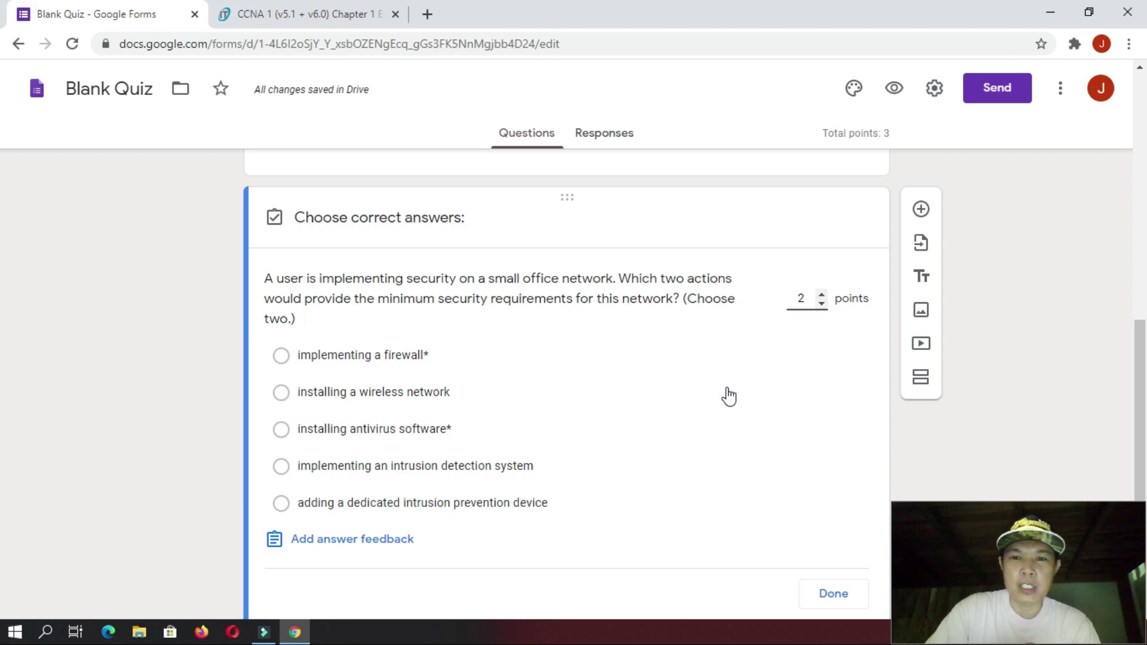
pyautogui.click(281, 357)
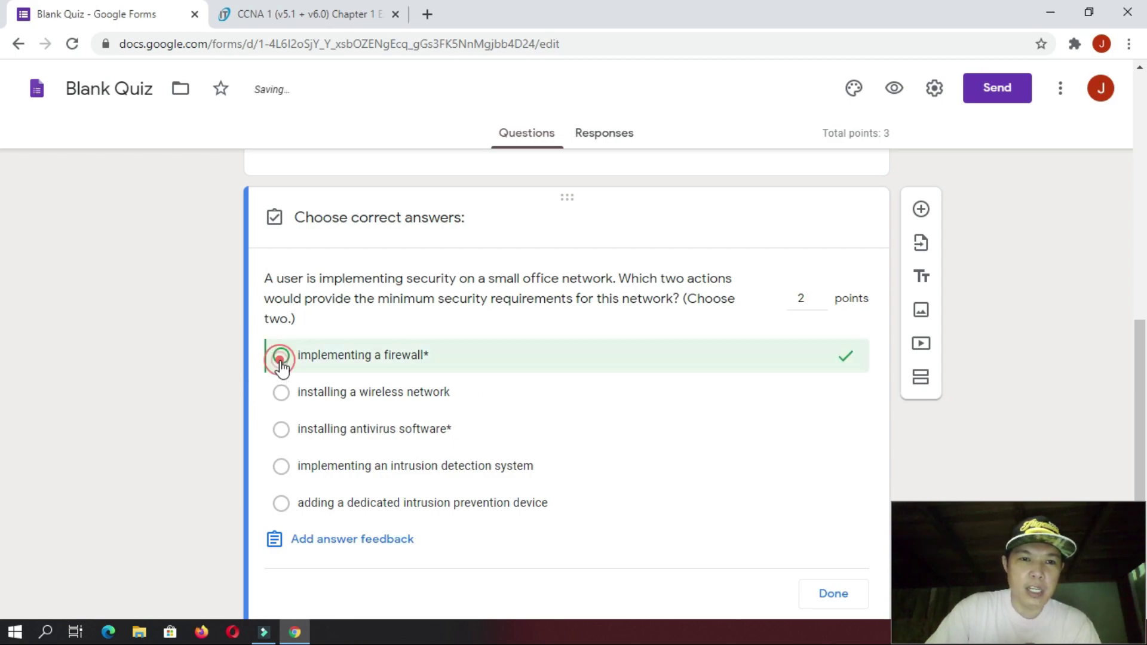
pyautogui.click(281, 430)
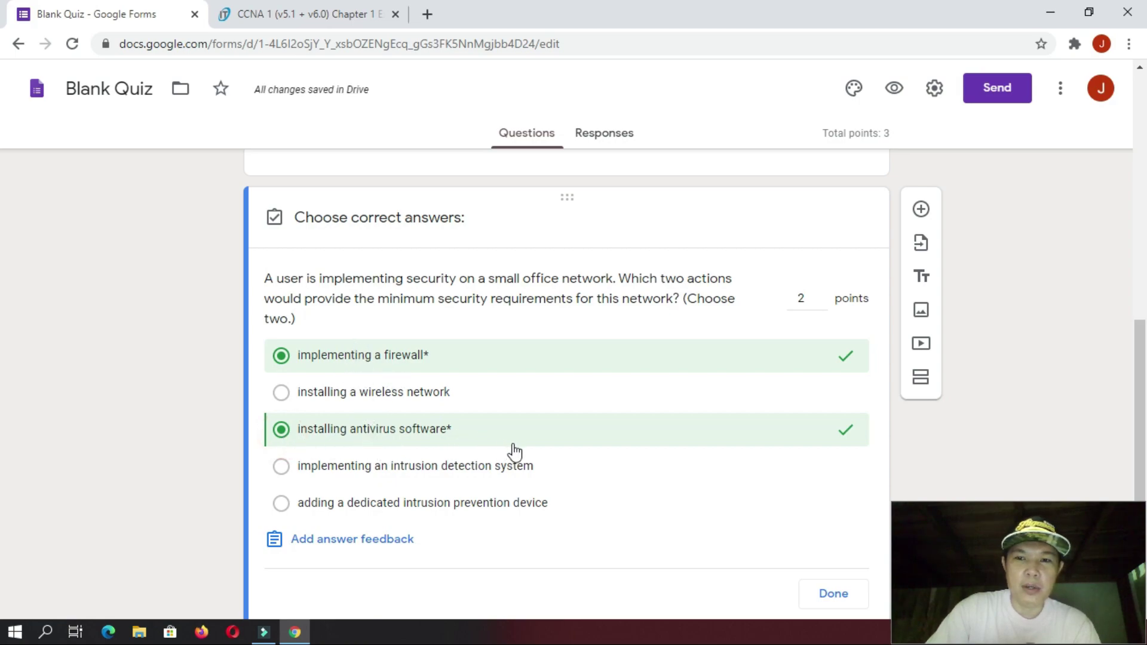
pyautogui.click(839, 598)
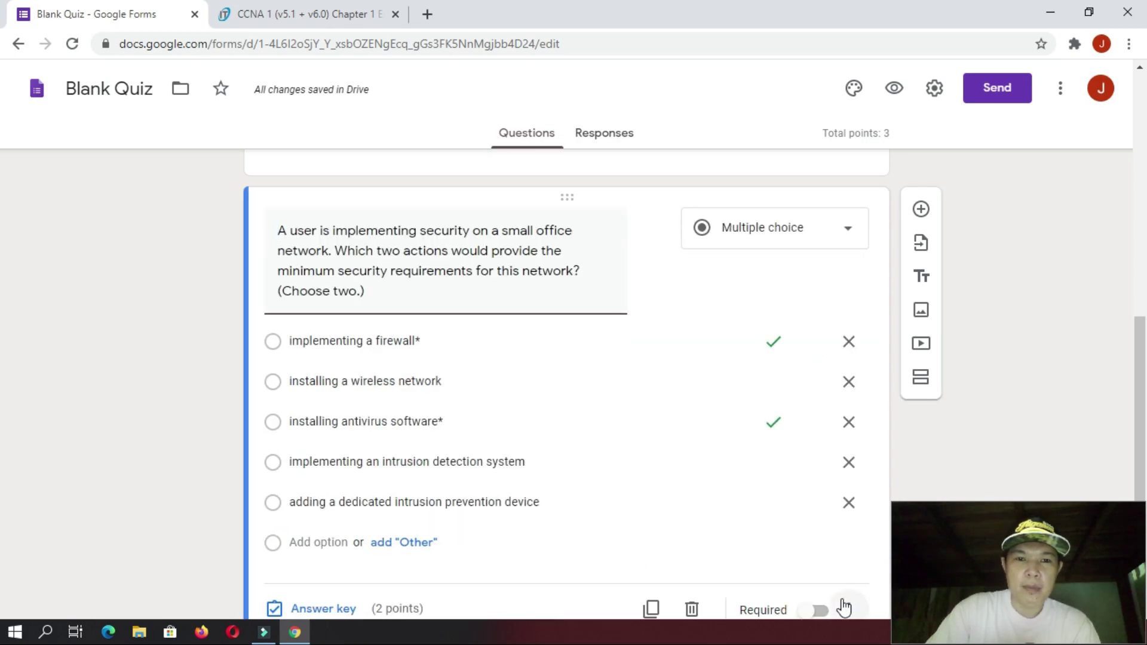
# - Remove the asterisks from the firewall and antivirus software answer options
pyautogui.click(435, 340)
pyautogui.click(434, 340)
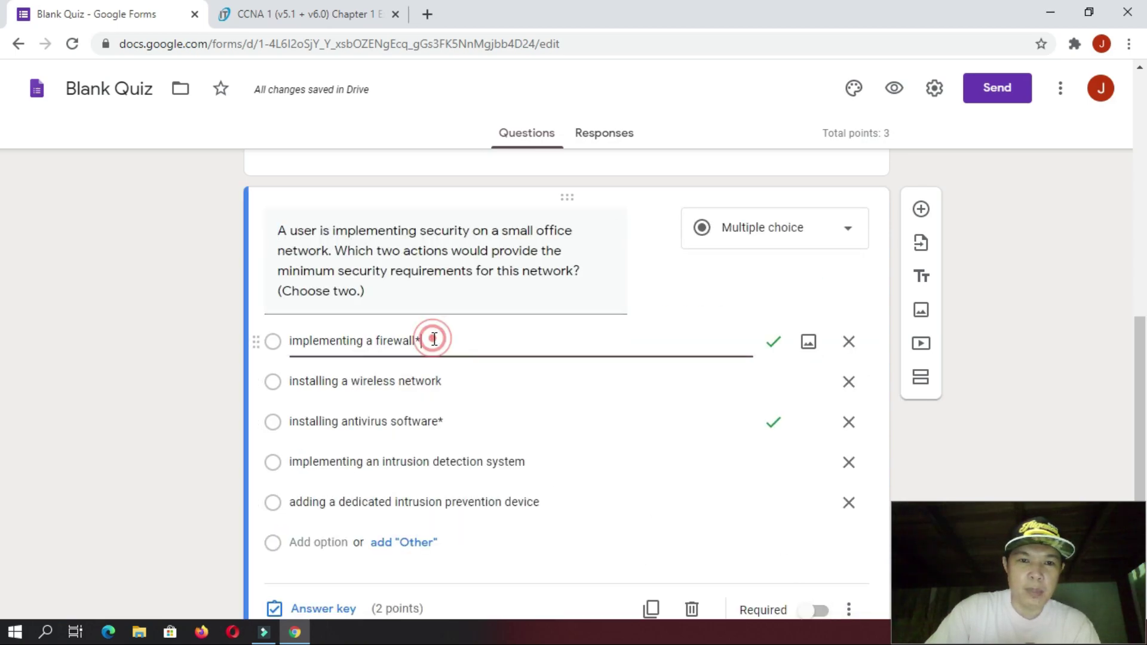
pyautogui.press('BackSpace')
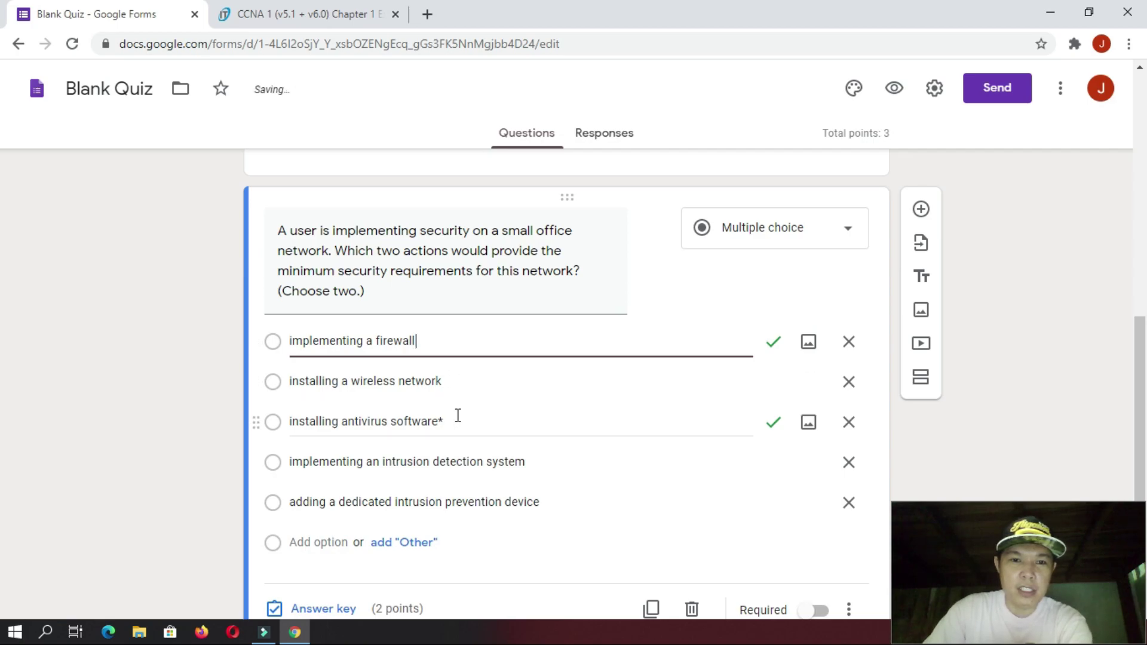
pyautogui.click(457, 417)
pyautogui.click(457, 418)
pyautogui.press('BackSpace')
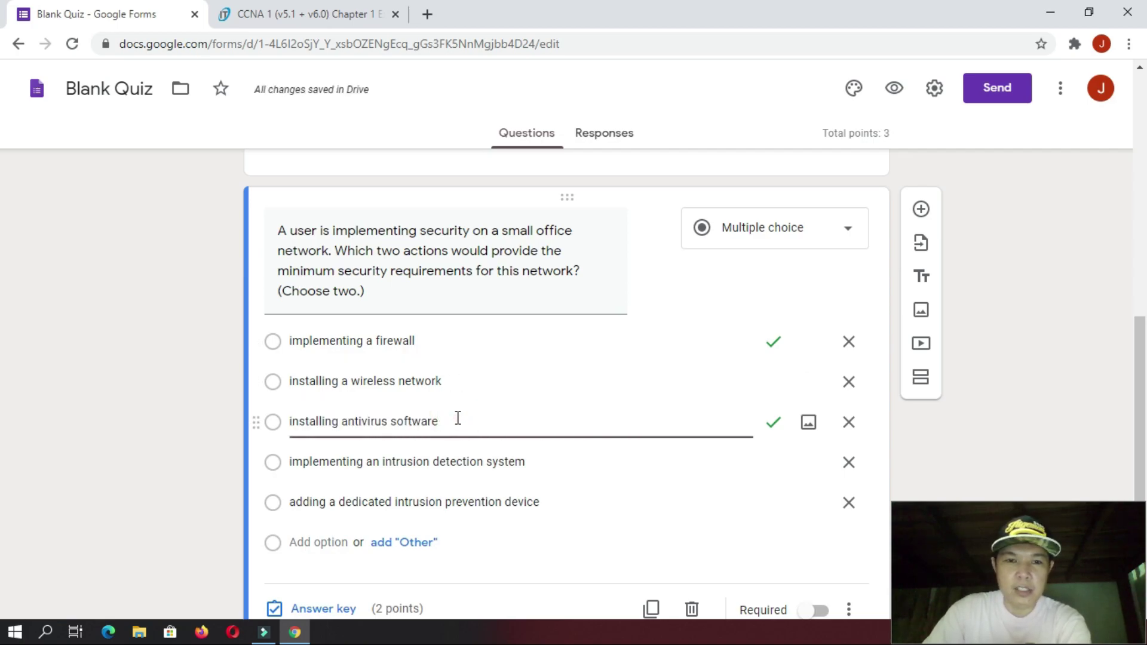
pyautogui.click(953, 431)
# - Make question 17 required
pyautogui.scroll(-1, 818, 565)
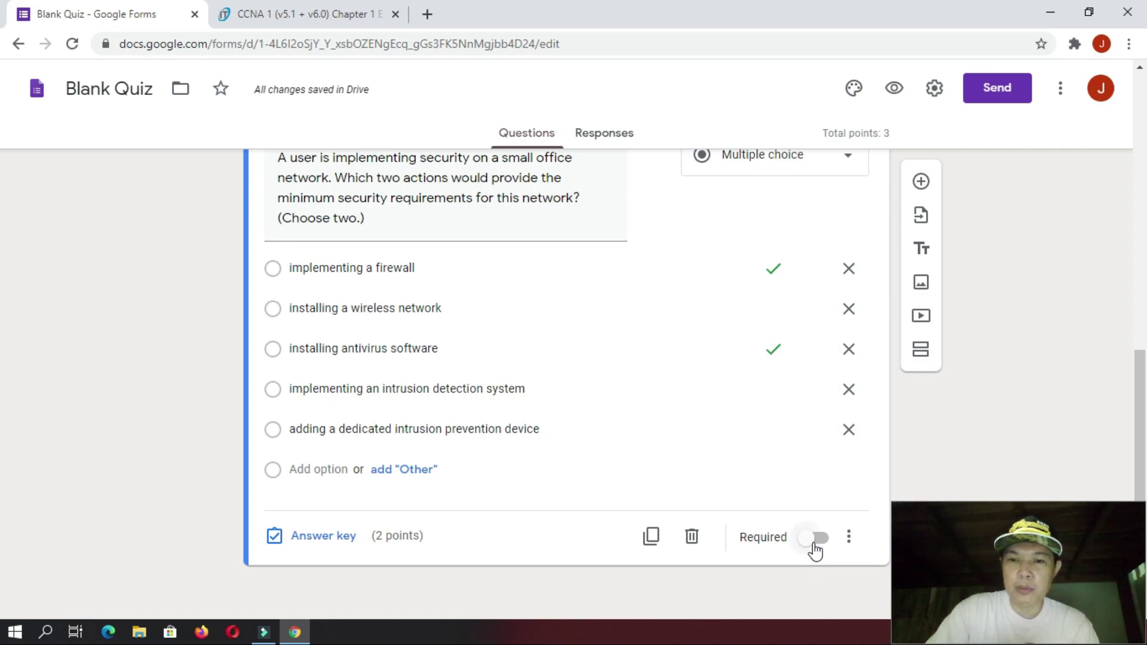
pyautogui.click(815, 545)
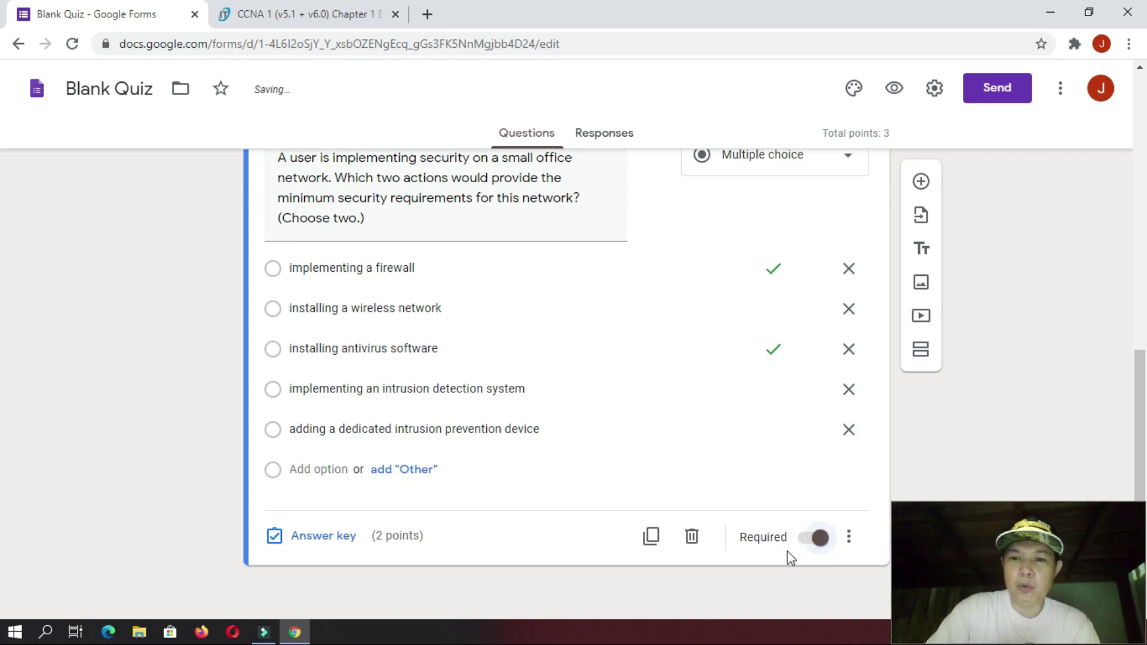
pyautogui.scroll(2, 716, 483)
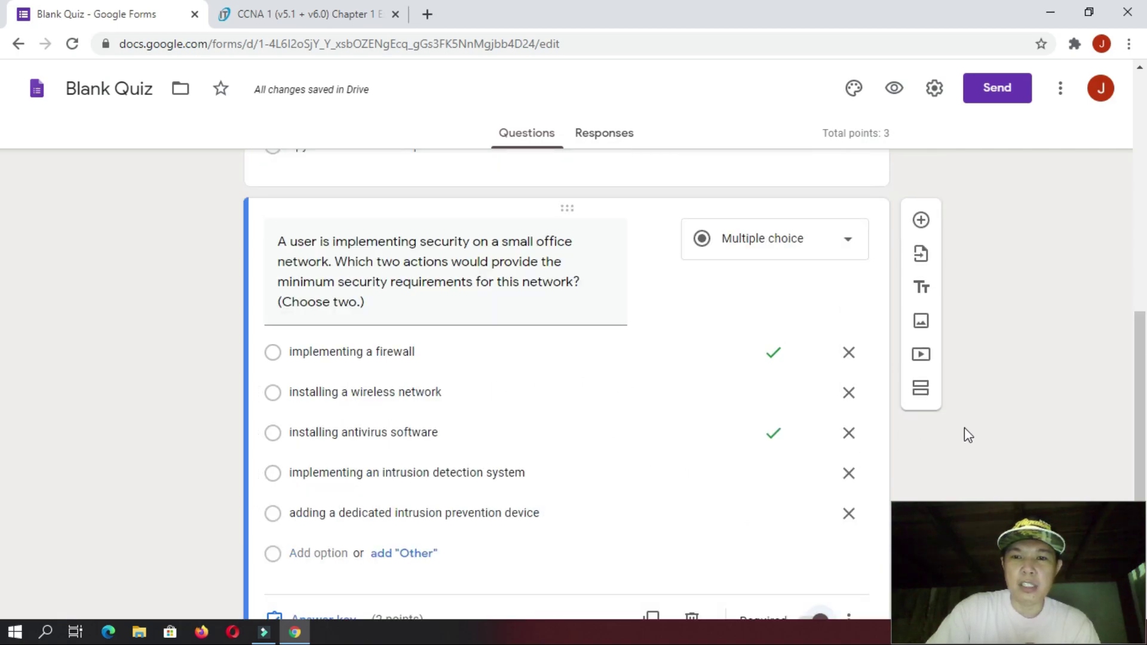
pyautogui.scroll(-2, 967, 429)
pyautogui.scroll(1, 967, 429)
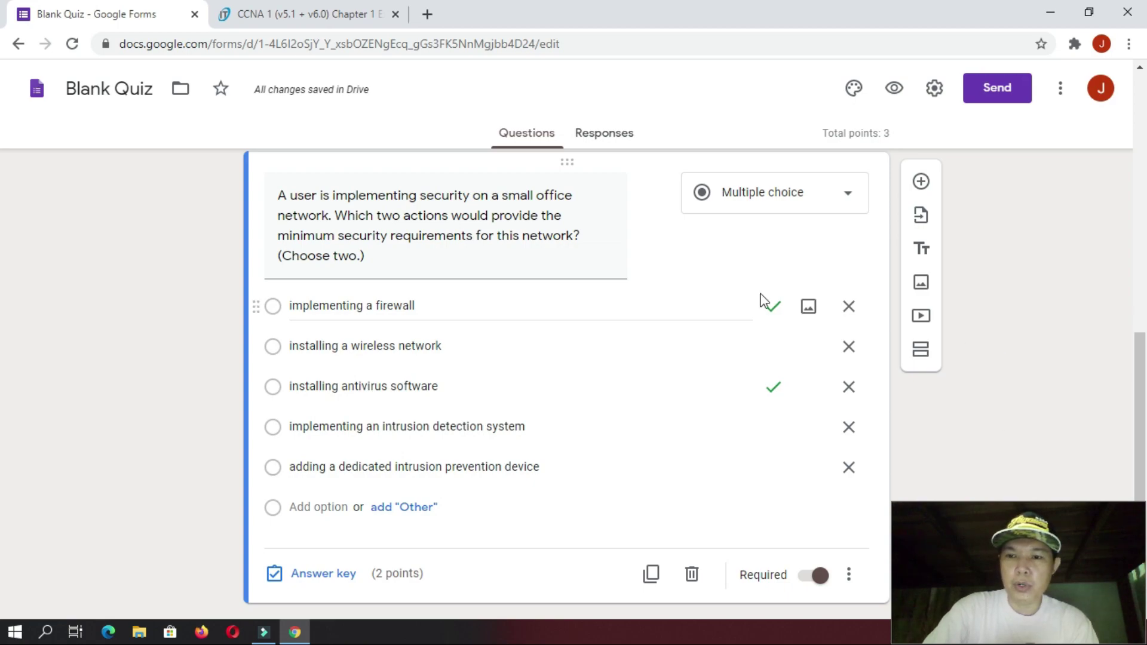
# - Switch question 17's type to Checkboxes, then to Dropdown
pyautogui.click(846, 198)
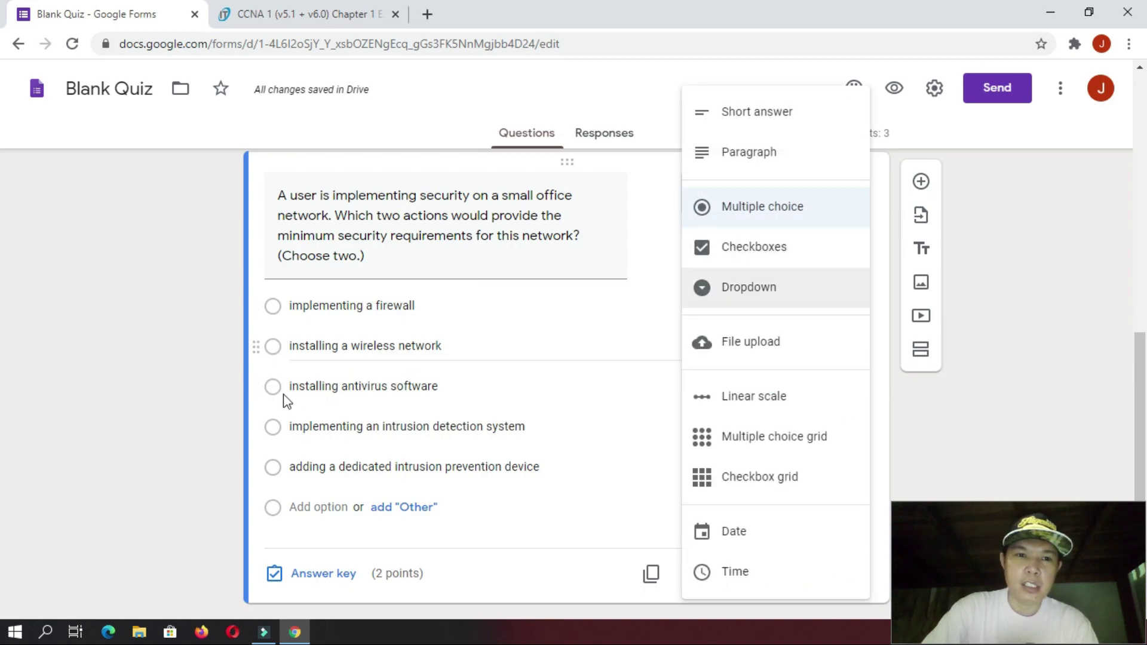
pyautogui.click(783, 262)
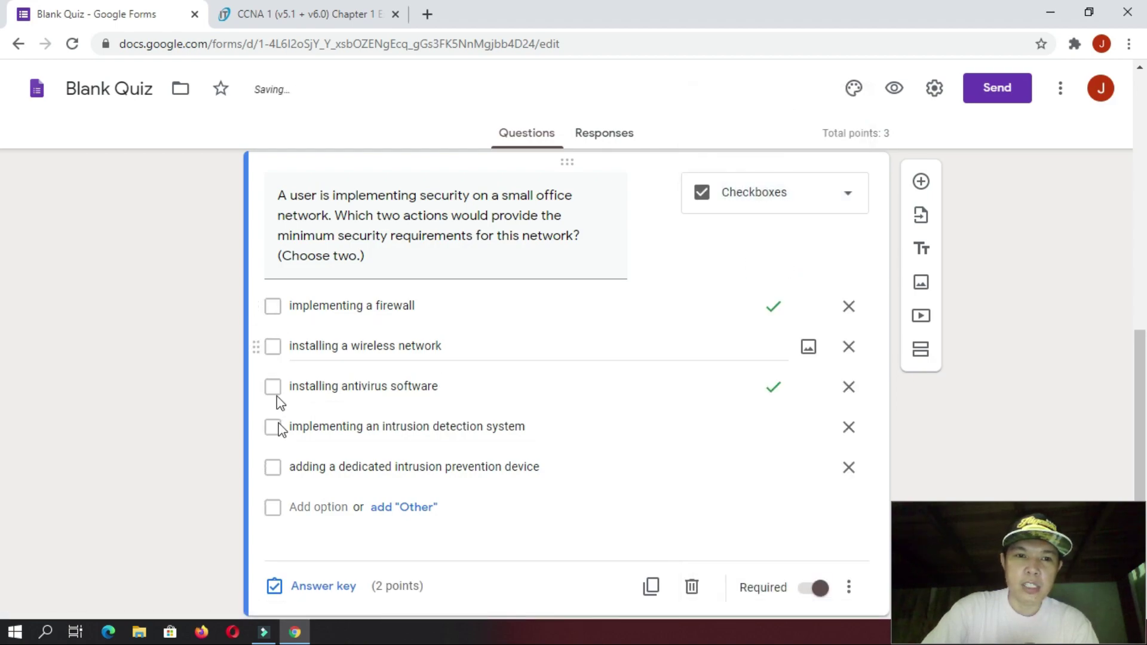
pyautogui.click(831, 203)
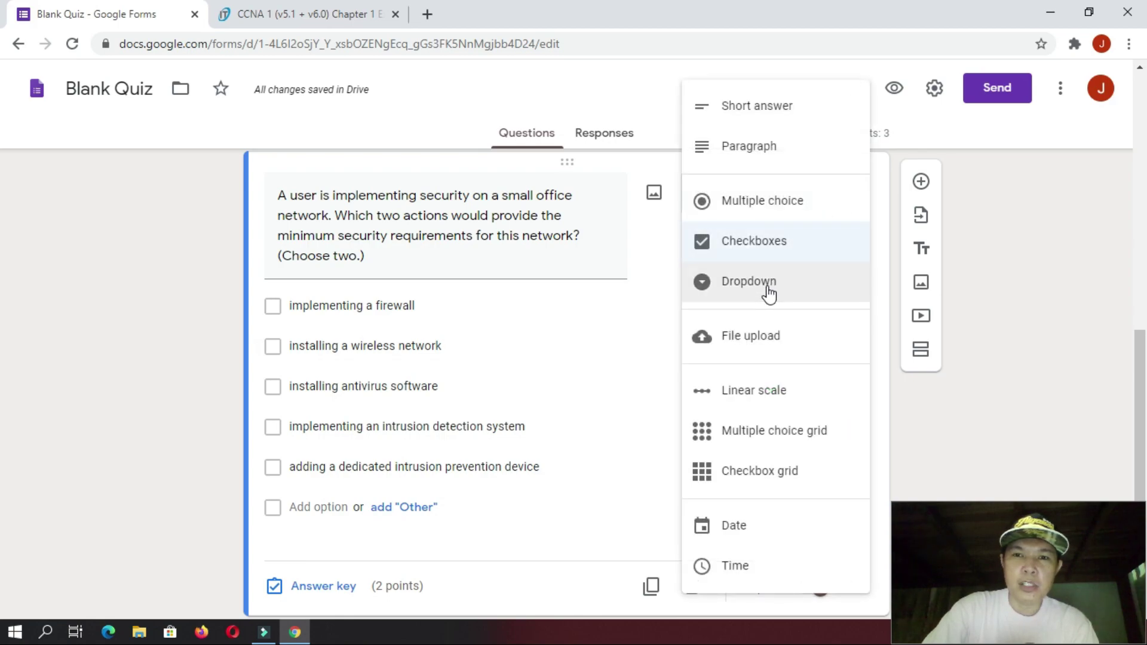
pyautogui.click(769, 293)
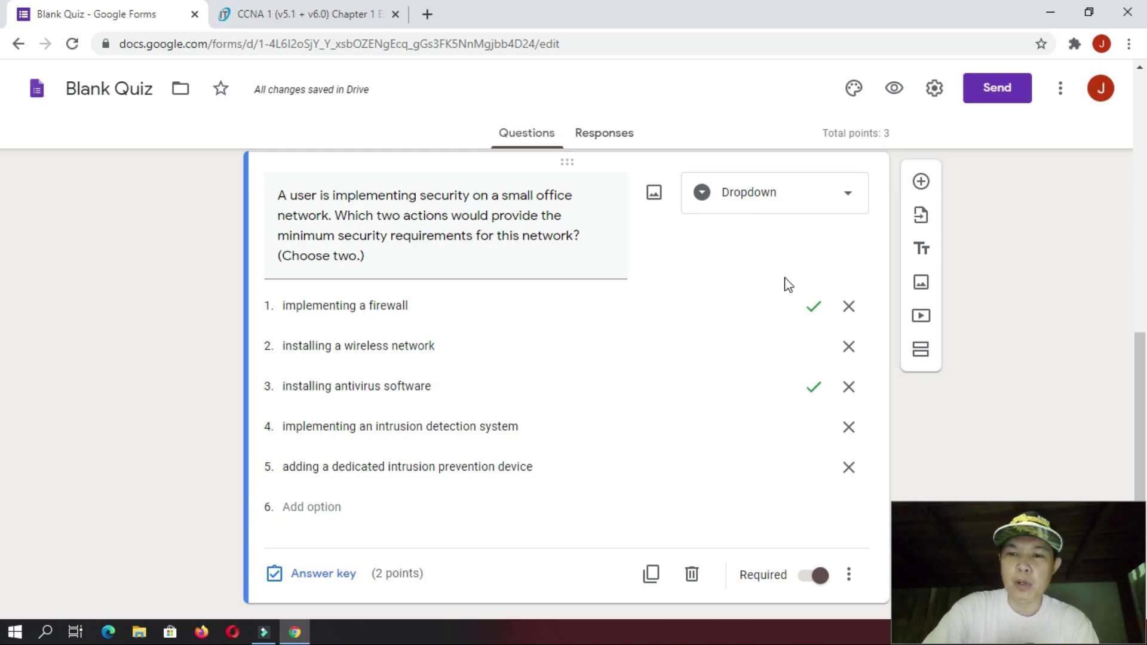
# - Preview the quiz and try each answer of question 1, settling on capturing personal data
pyautogui.click(896, 91)
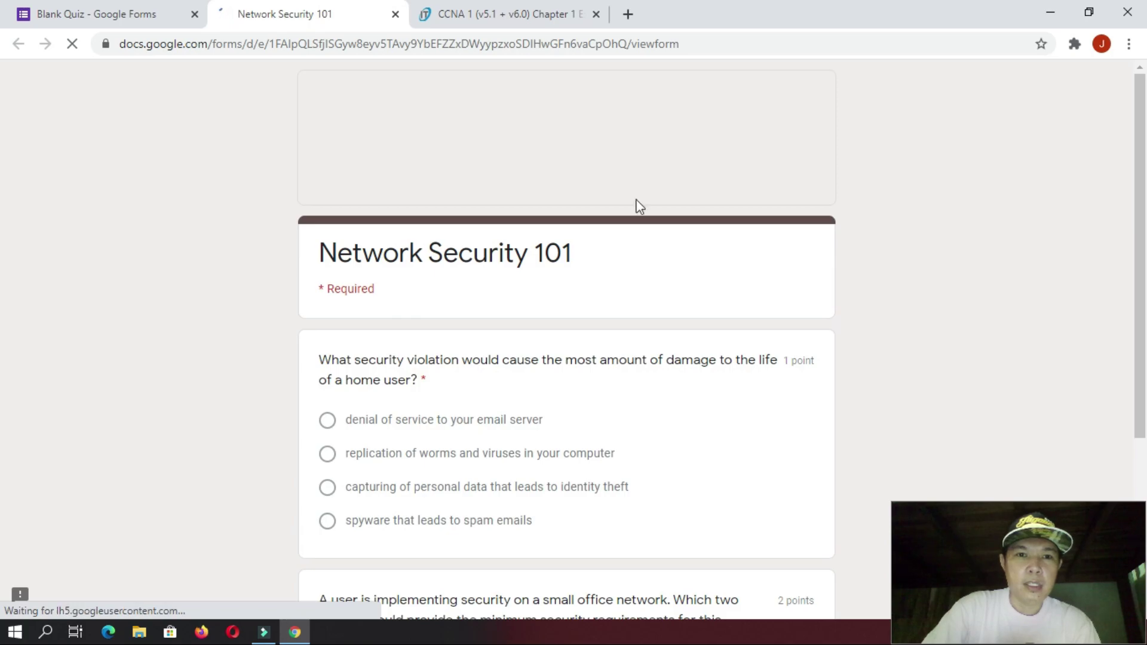
pyautogui.scroll(-4, 757, 336)
pyautogui.scroll(1, 757, 338)
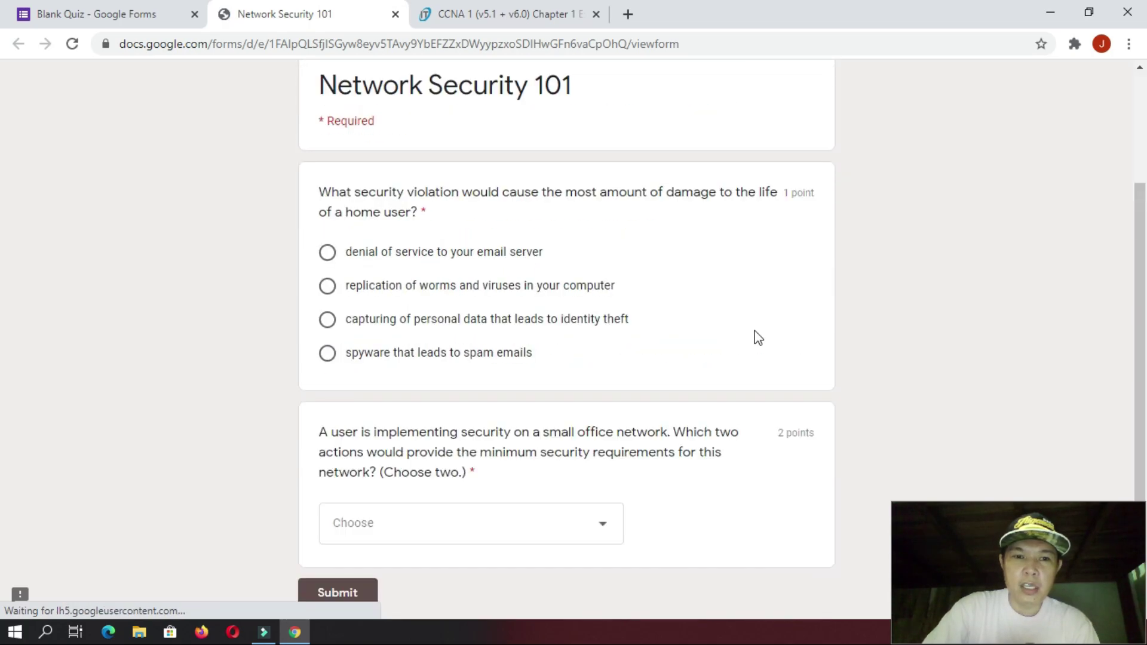
pyautogui.scroll(3, 758, 338)
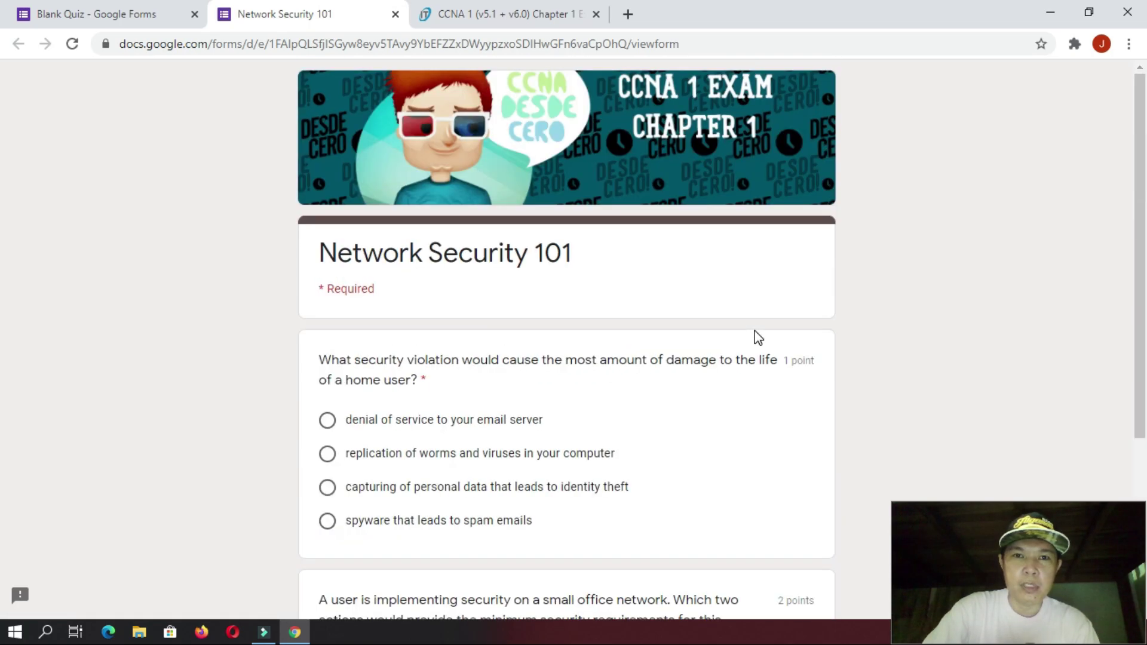
pyautogui.scroll(-3, 568, 361)
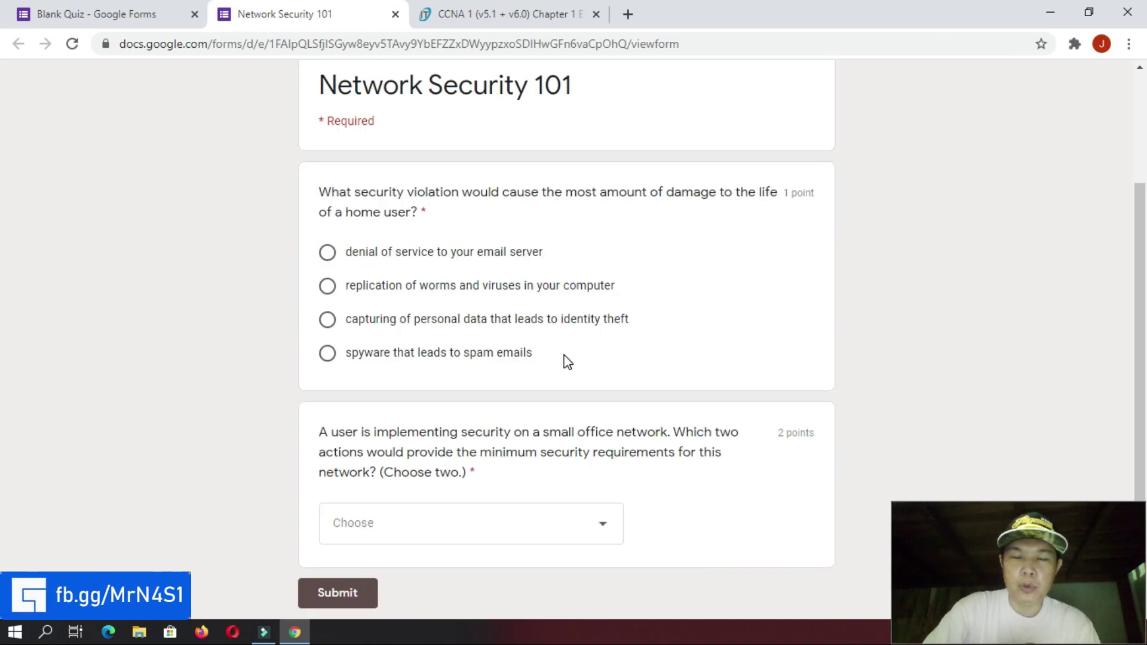
pyautogui.click(328, 255)
pyautogui.click(329, 288)
pyautogui.click(329, 321)
pyautogui.click(330, 351)
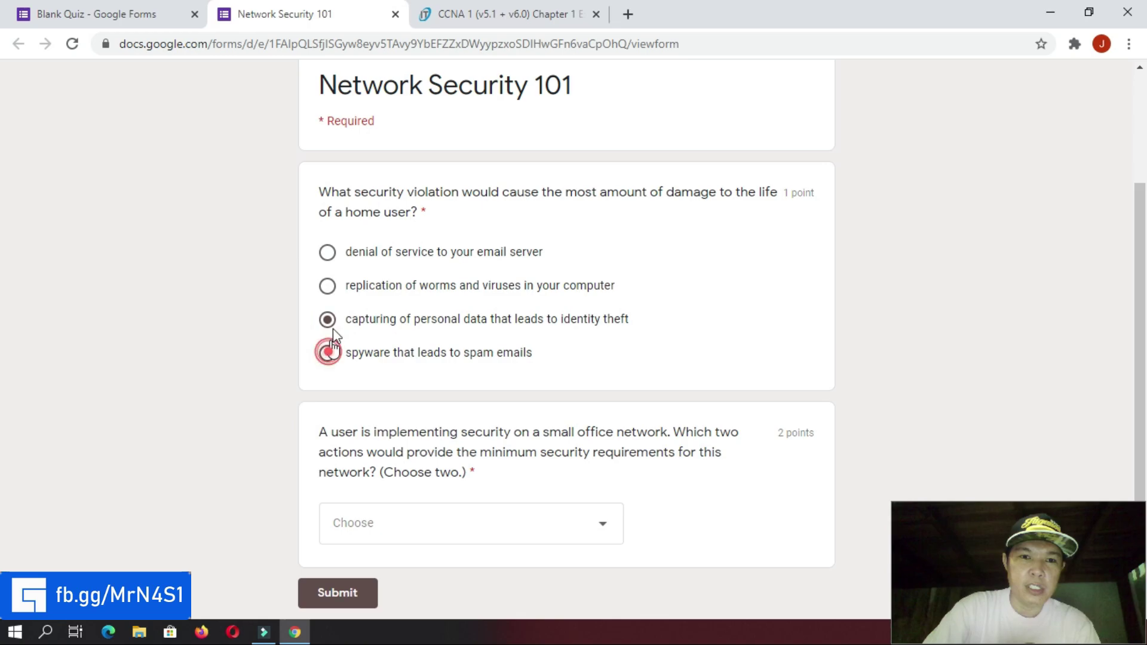
pyautogui.click(327, 320)
pyautogui.click(327, 286)
pyautogui.click(328, 253)
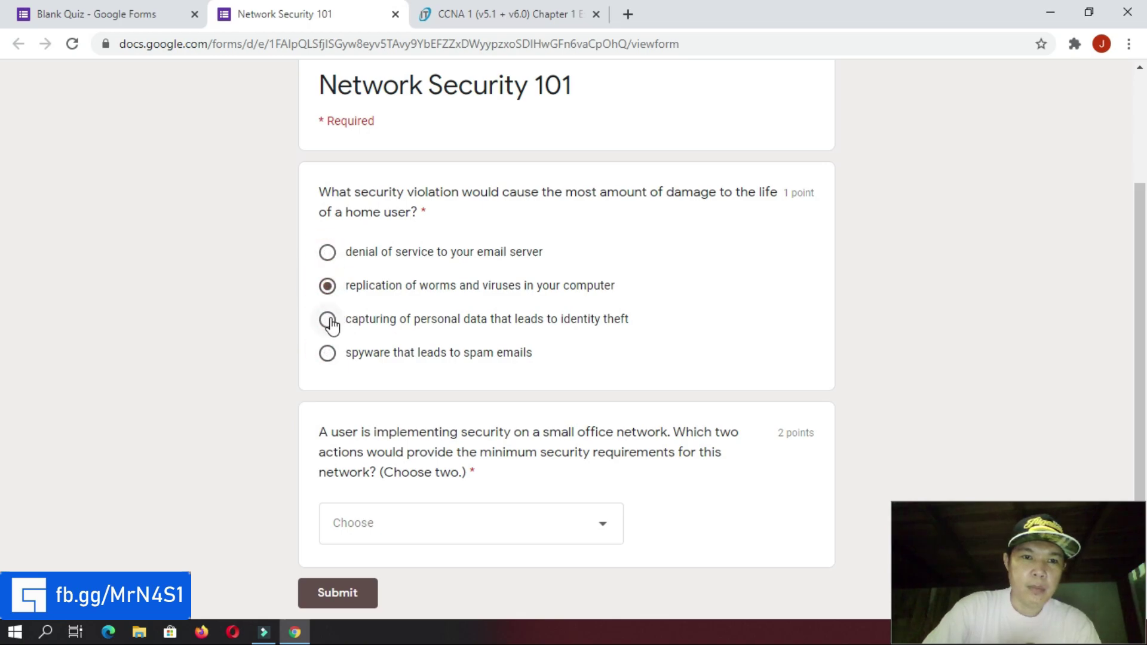
pyautogui.click(328, 320)
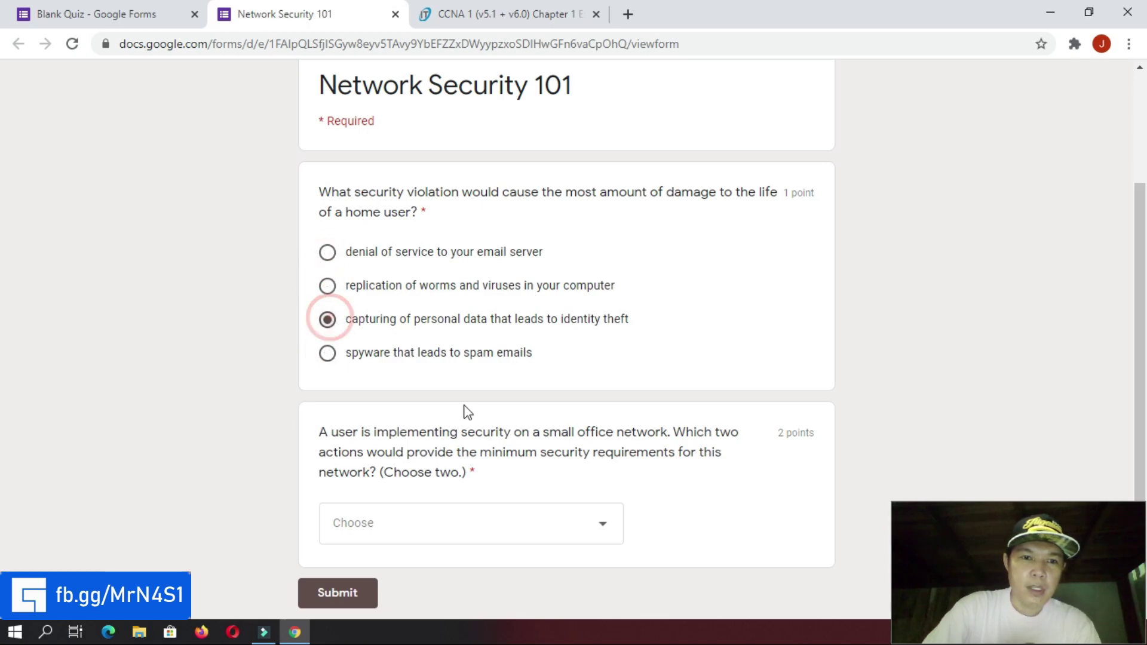
# - Try question 2's dropdown choices, ending on installing a wireless network, then leave the preview
pyautogui.click(560, 524)
pyautogui.click(386, 450)
pyautogui.click(516, 437)
pyautogui.click(406, 508)
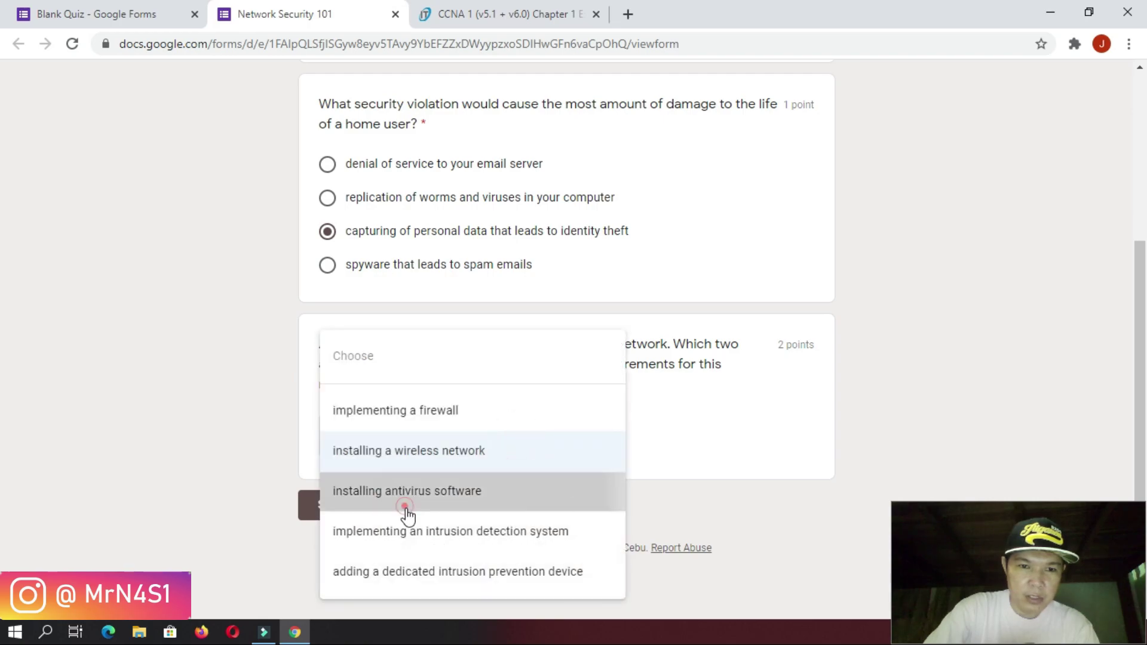
pyautogui.click(494, 438)
pyautogui.click(423, 516)
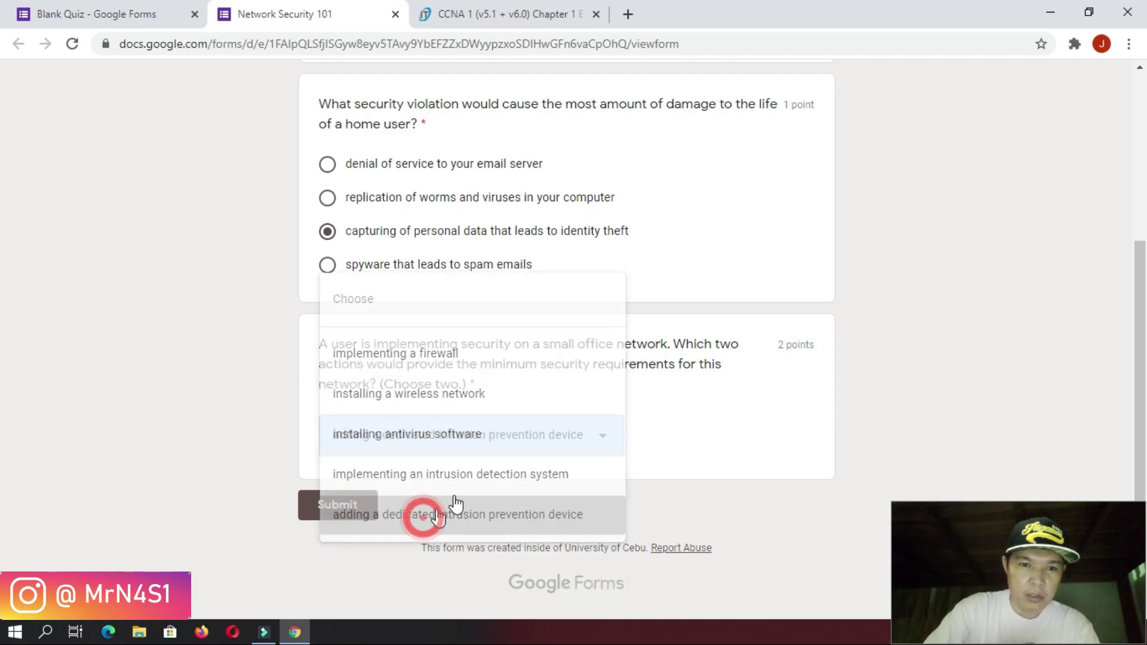
pyautogui.click(500, 447)
pyautogui.click(431, 313)
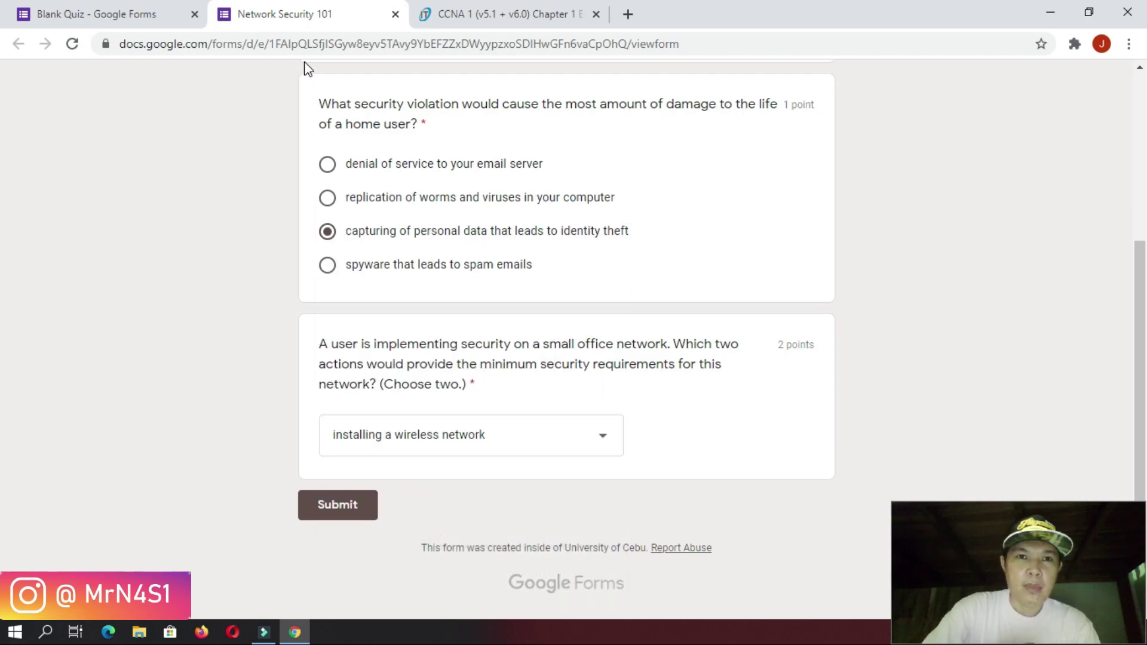
pyautogui.click(394, 14)
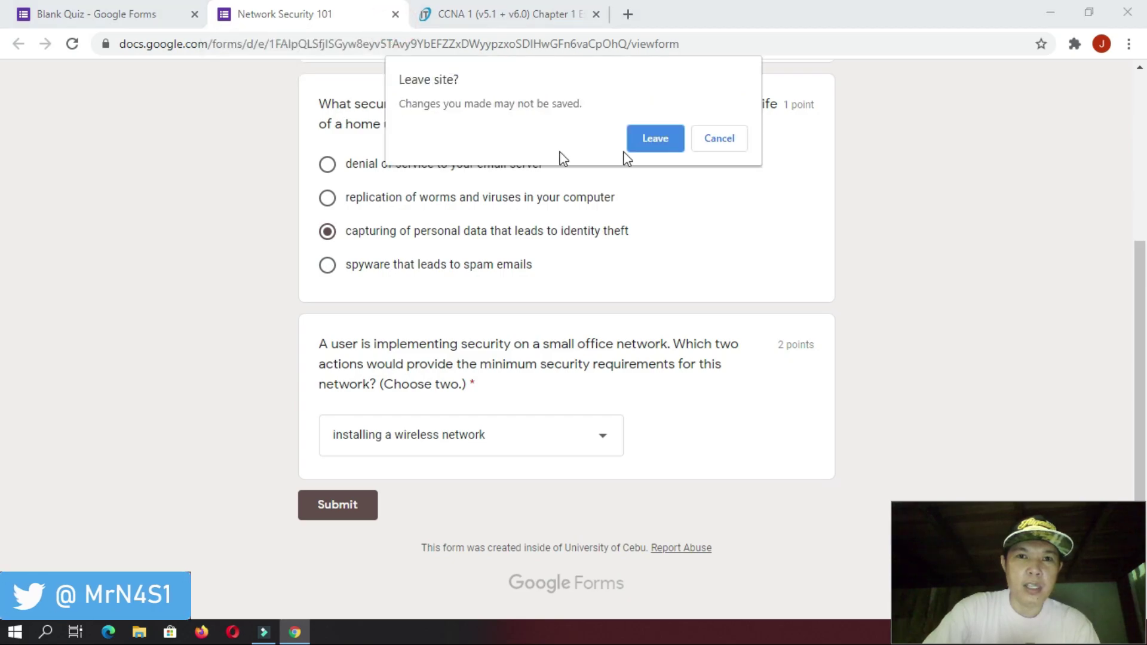
pyautogui.click(656, 139)
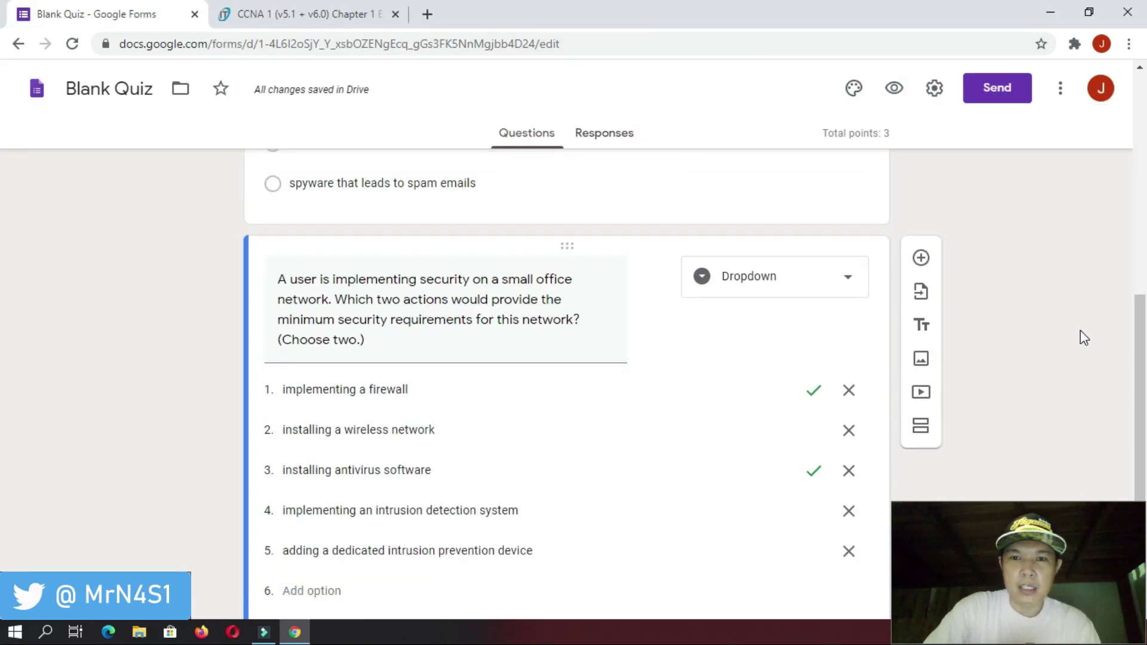
pyautogui.scroll(-2, 1080, 330)
pyautogui.scroll(4, 1081, 330)
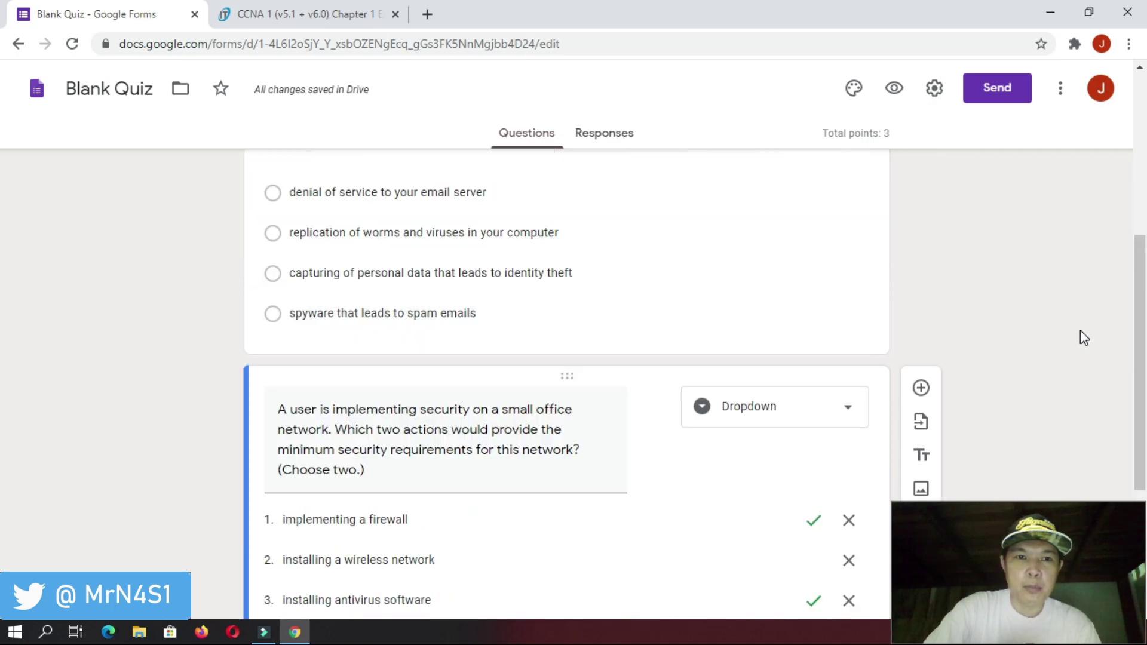
pyautogui.scroll(6, 1081, 330)
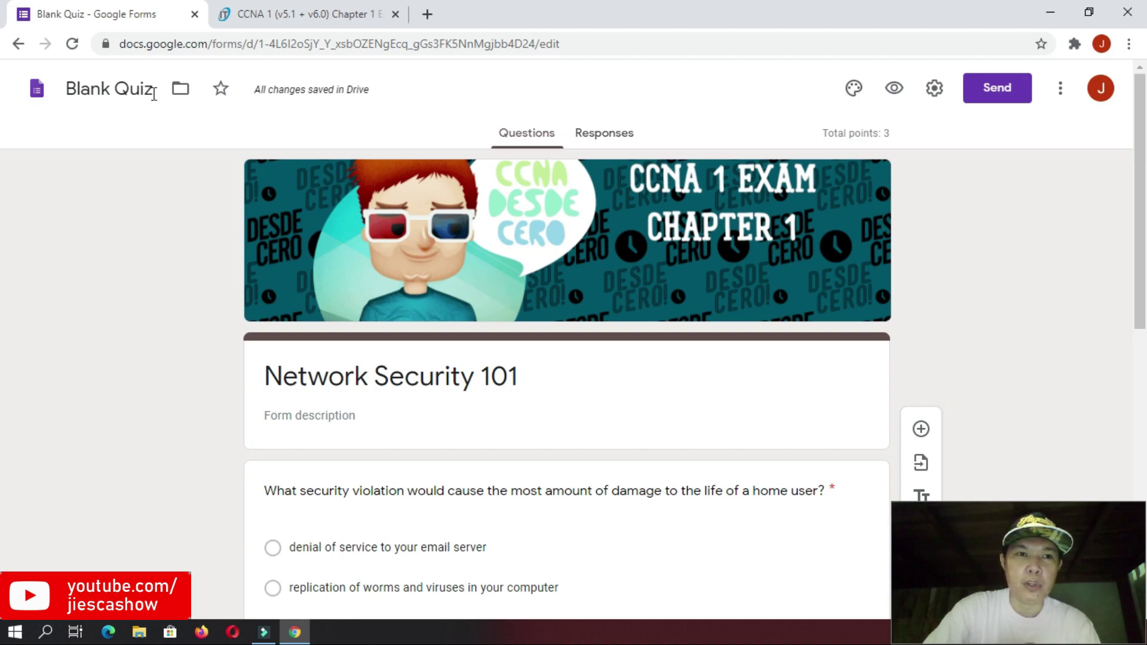
# - Rename the quiz from 'Blank Quiz' to 'Network Security 101 Quiz 1' and open Settings
pyautogui.click(155, 93)
pyautogui.moveTo(154, 93); pyautogui.dragTo(36, 103)
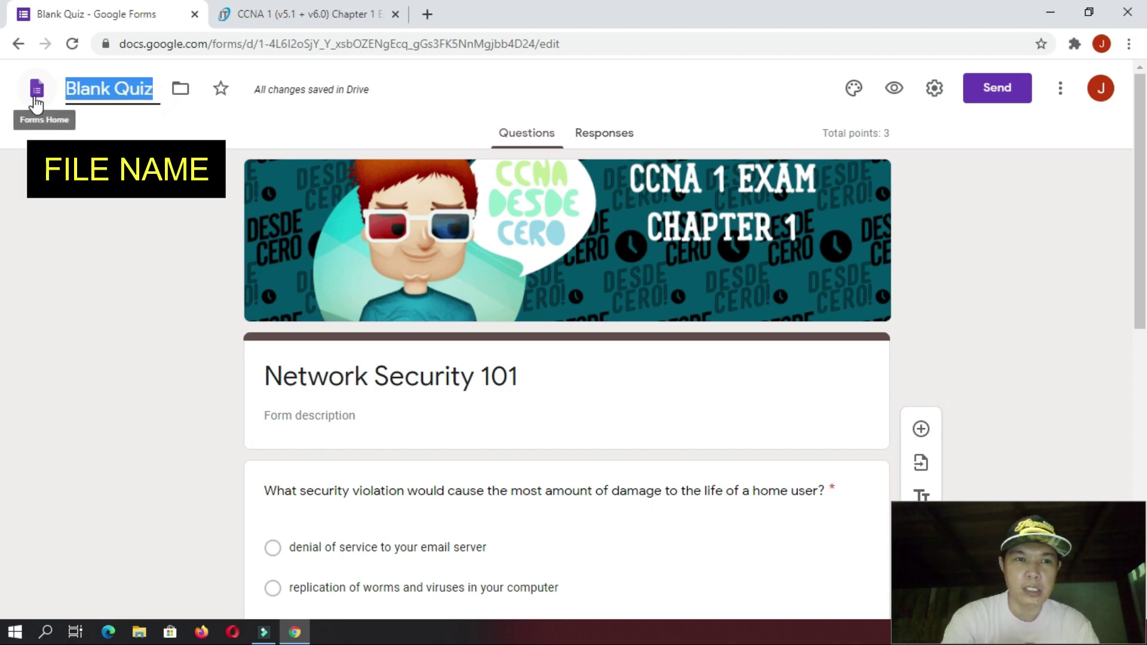
pyautogui.write('Ne')
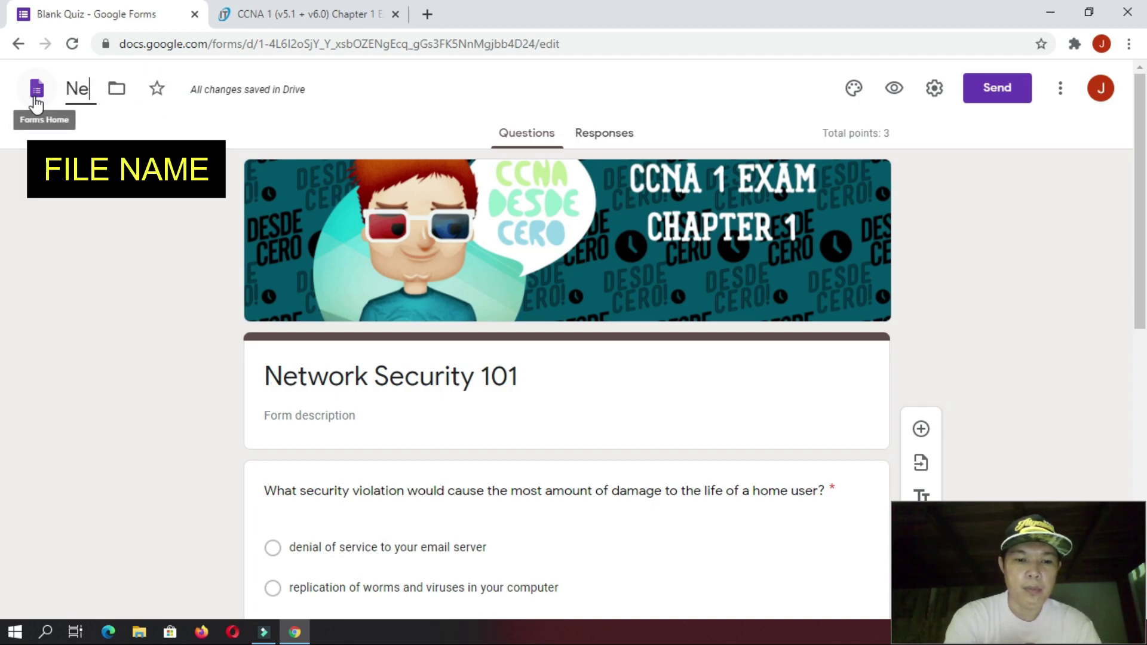
pyautogui.write('tw')
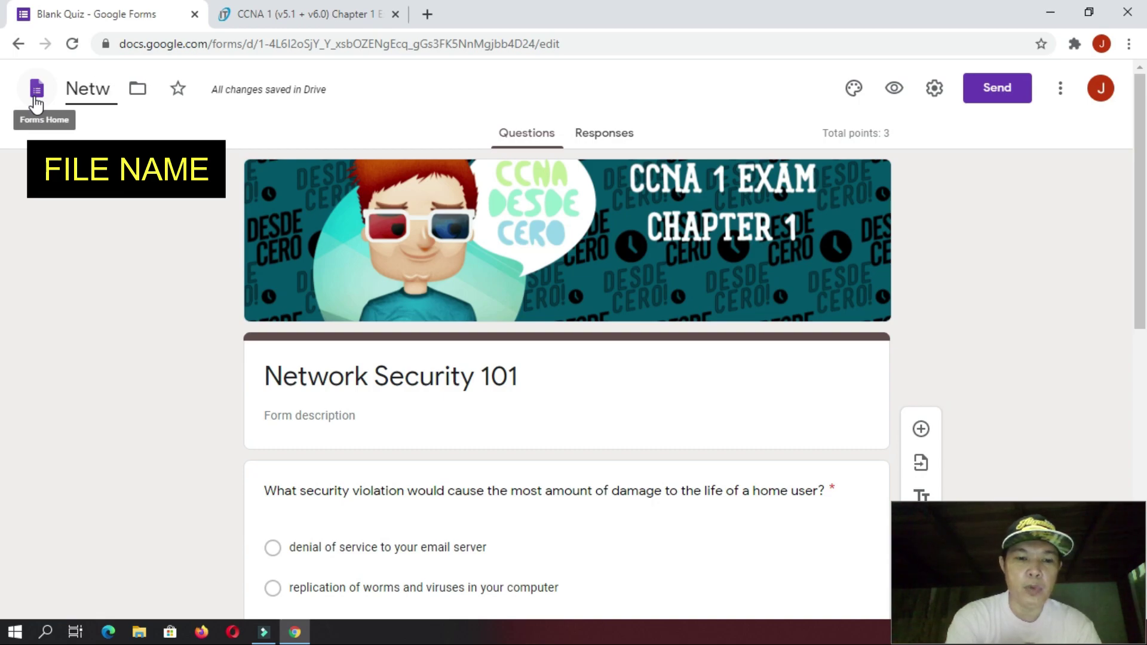
pyautogui.write('ork')
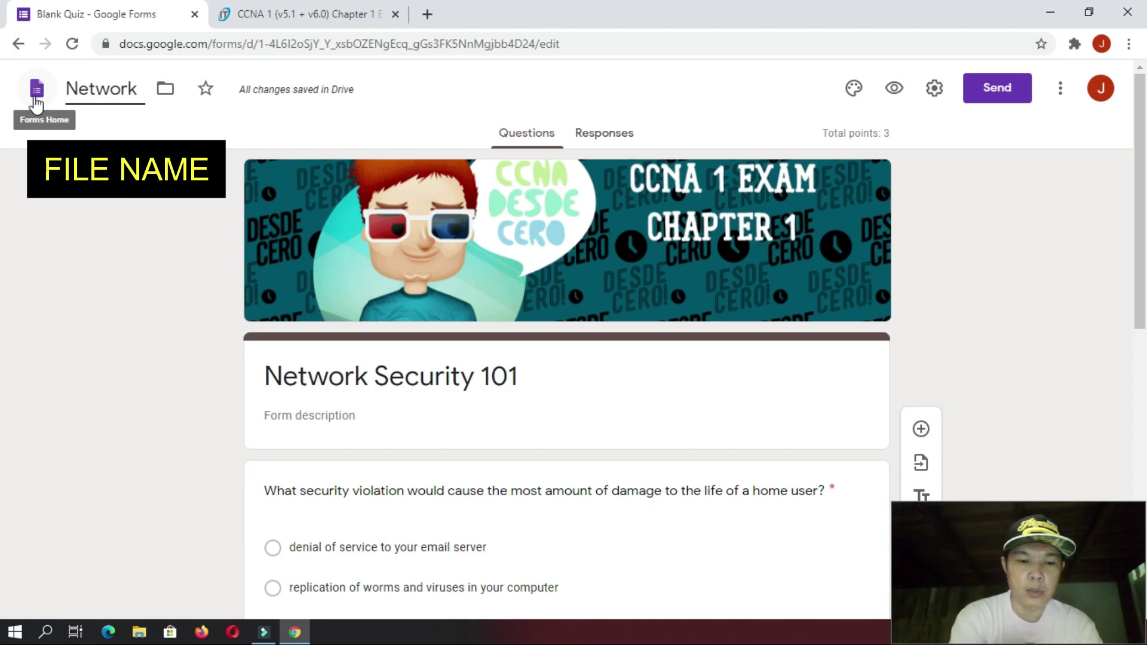
pyautogui.write(' Sec')
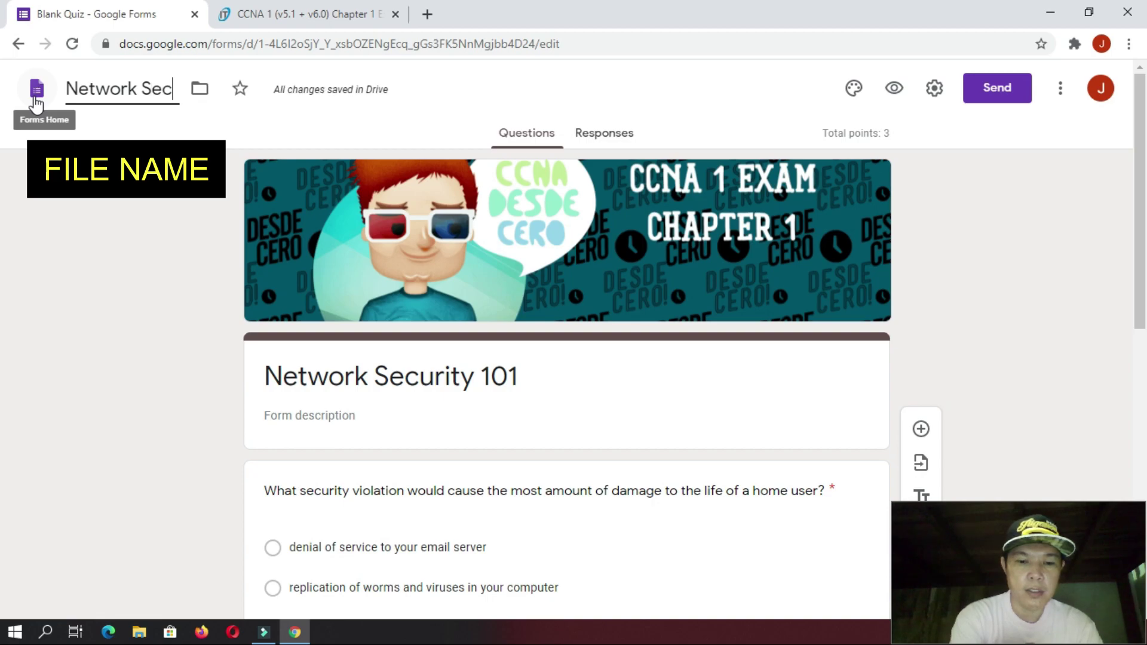
pyautogui.write('urity 1')
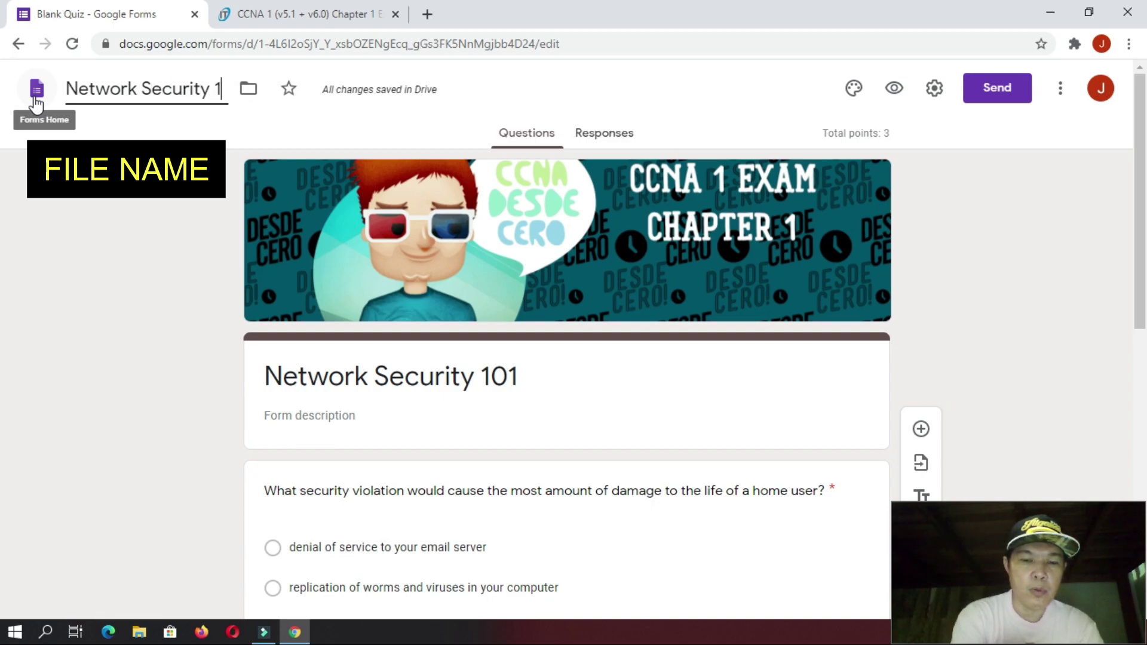
pyautogui.write('01 Quiz 1')
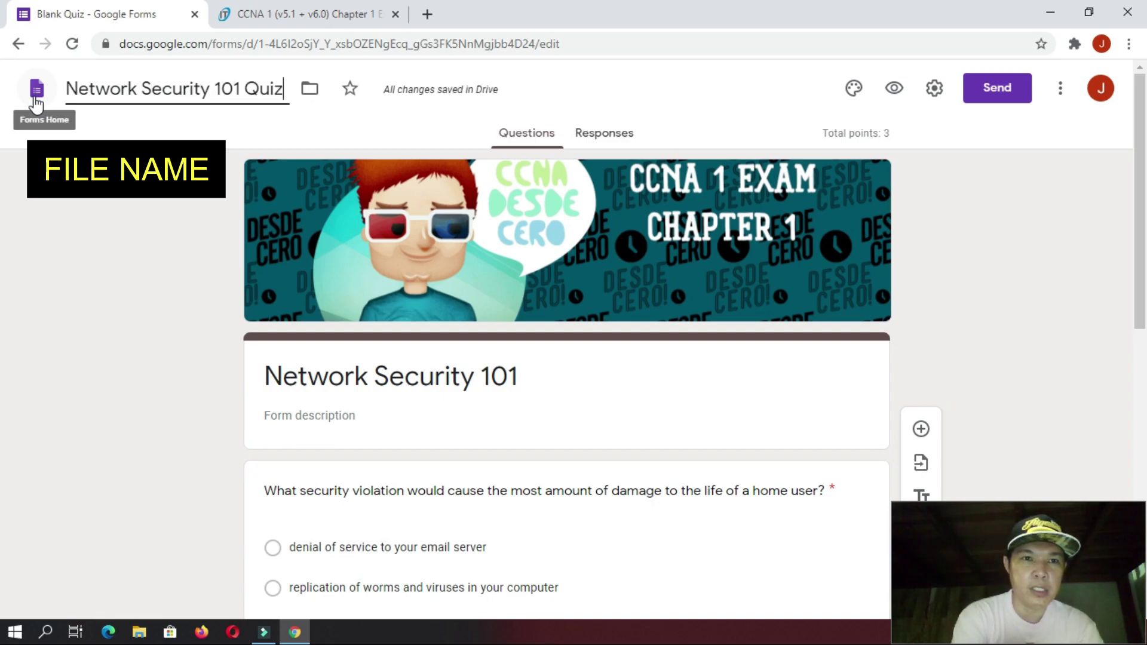
pyautogui.click(200, 206)
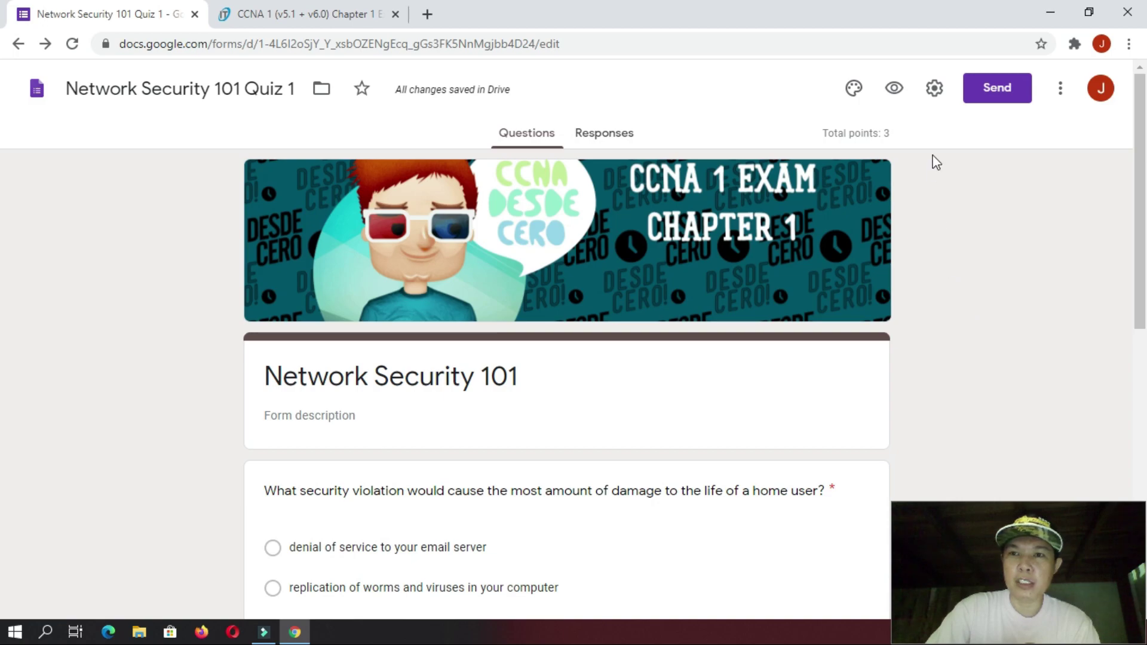
pyautogui.click(935, 97)
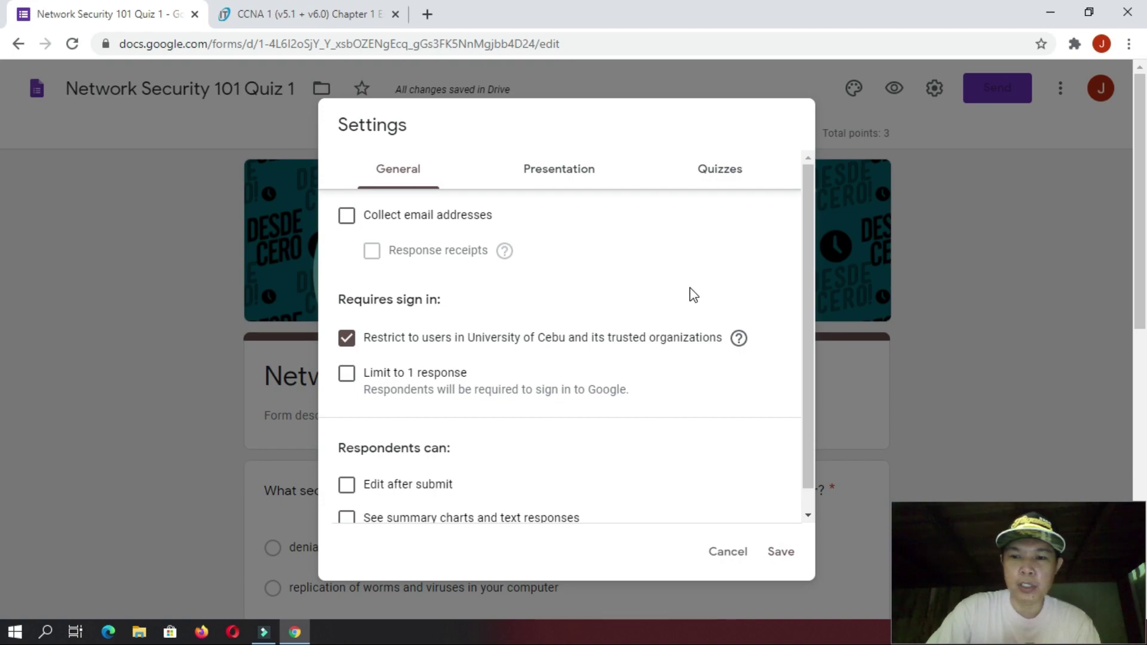
# - Collect email addresses, drop the University of Cebu restriction, limit to 1 response, show summary charts
pyautogui.click(347, 218)
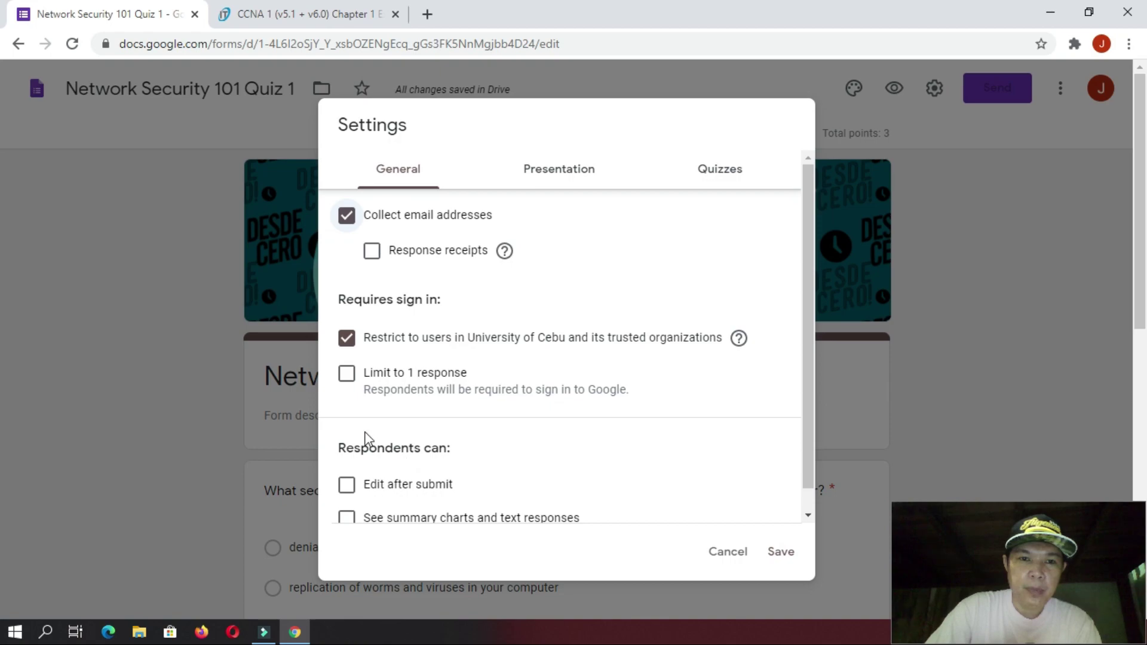
pyautogui.click(347, 341)
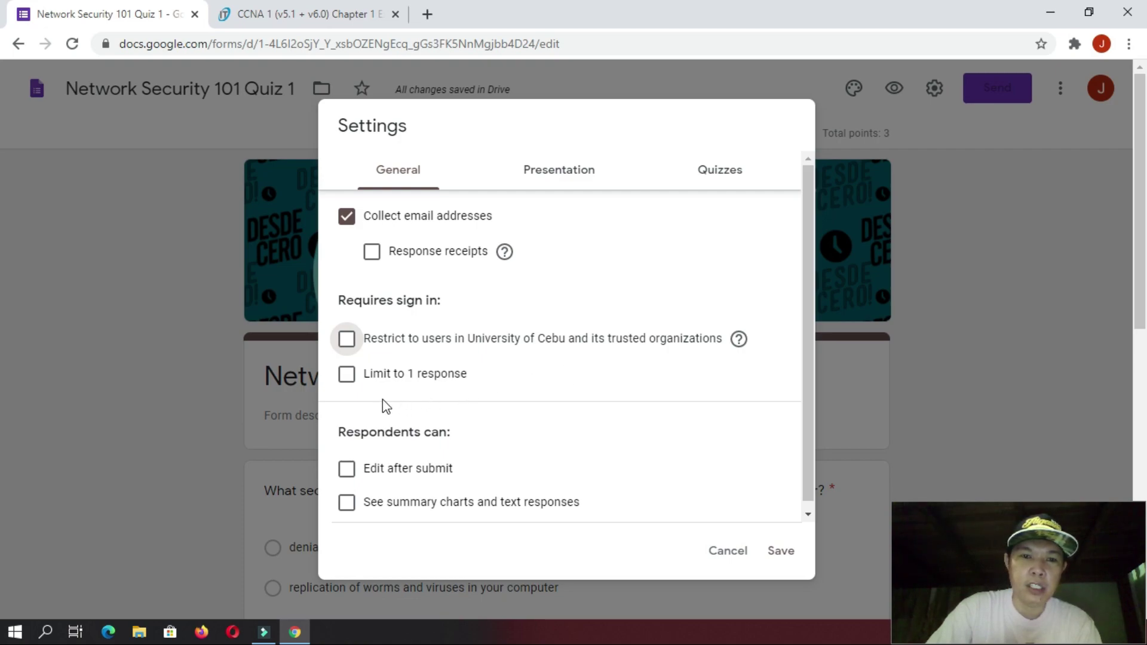
pyautogui.click(351, 380)
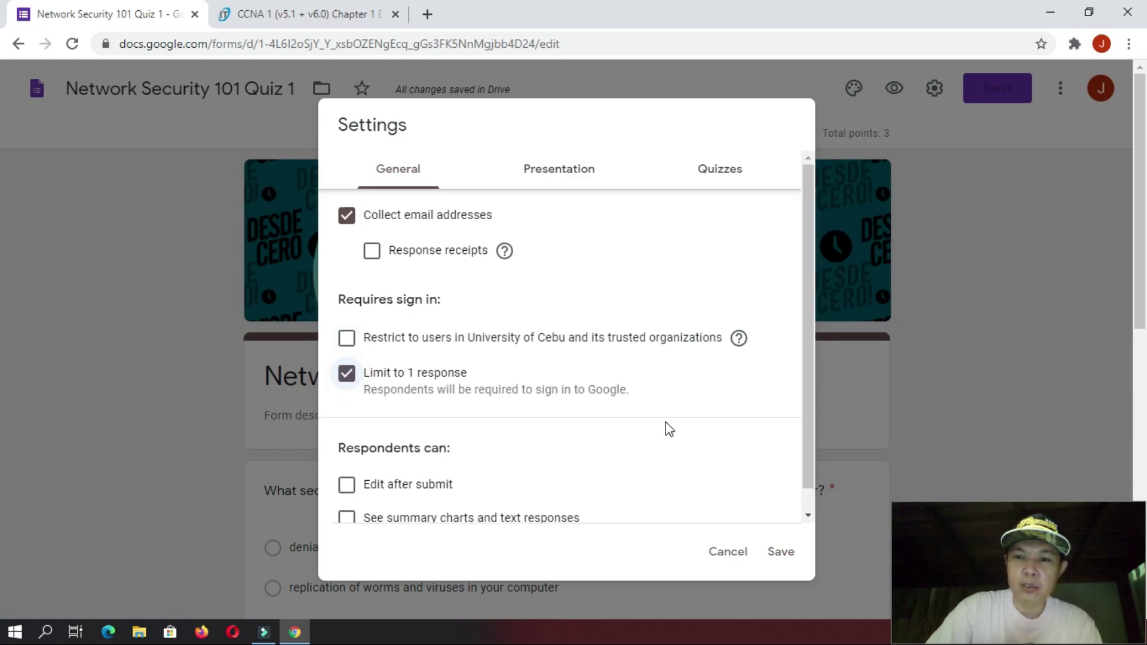
pyautogui.scroll(-1, 670, 430)
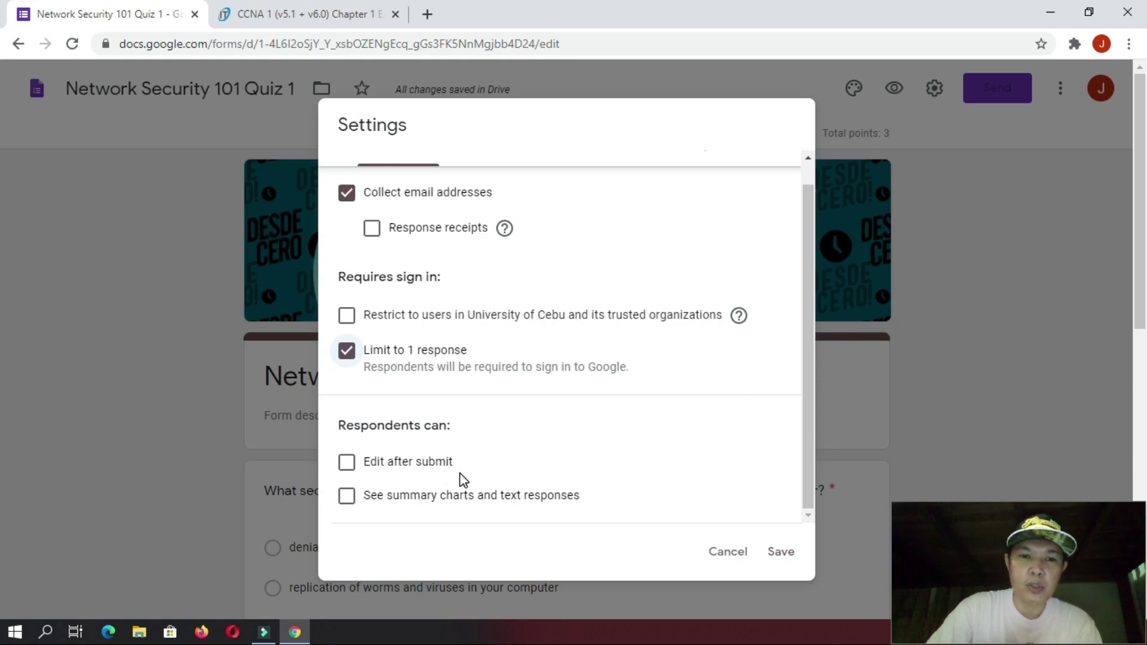
pyautogui.click(347, 497)
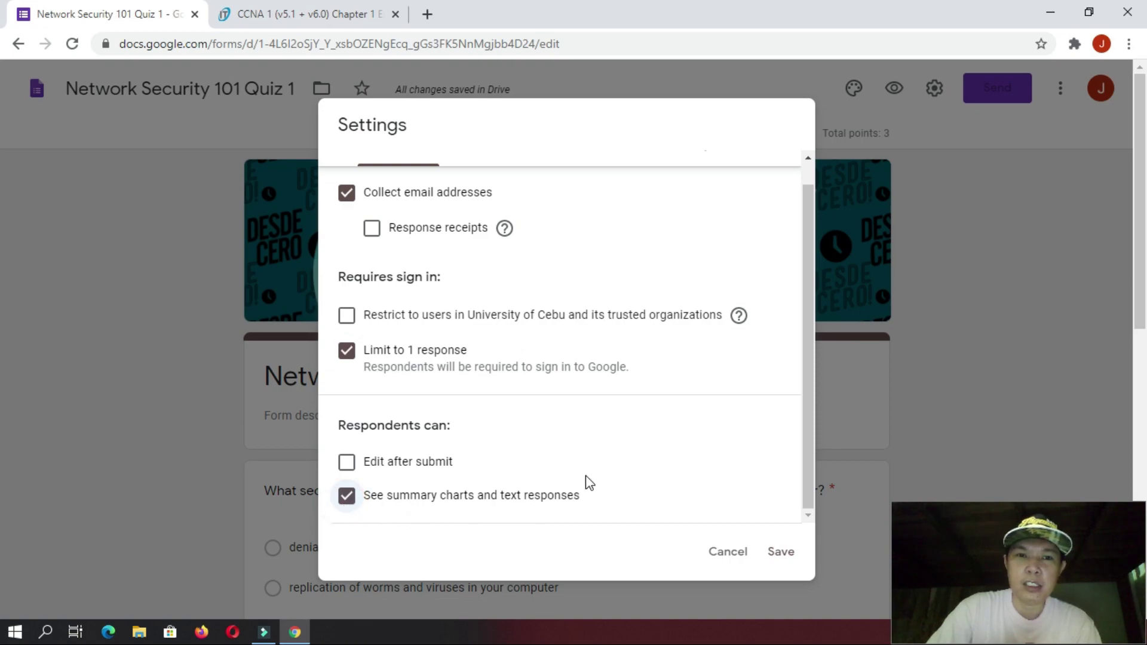
pyautogui.scroll(1, 589, 483)
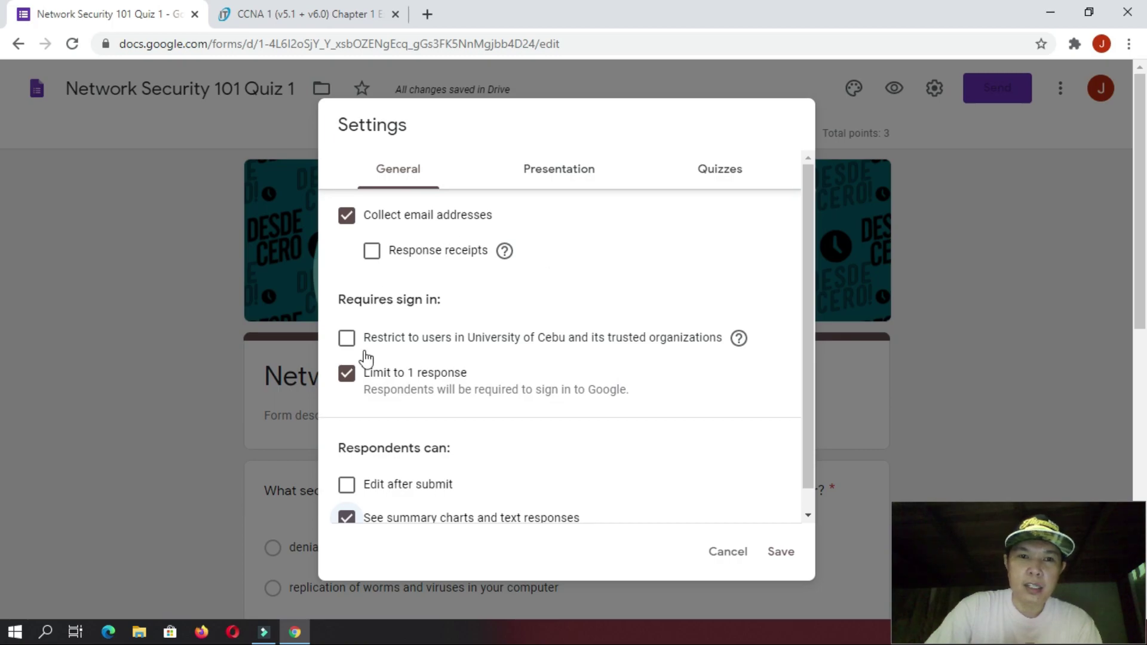
# - In Presentation settings, show a progress bar and shuffle the question order
pyautogui.click(556, 179)
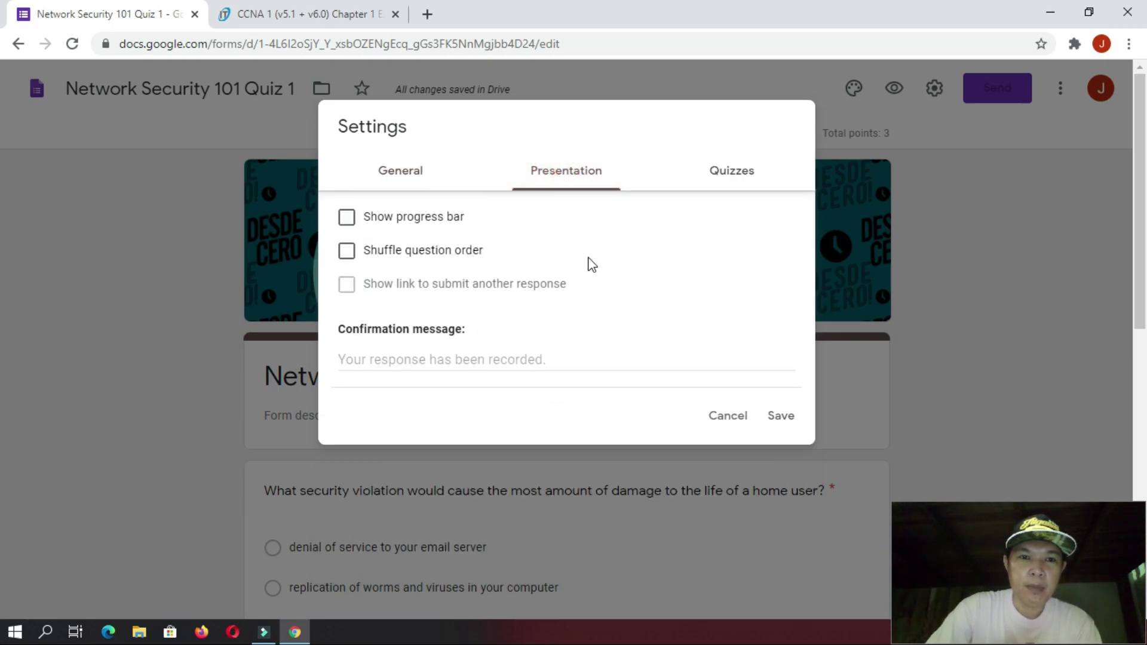
pyautogui.click(349, 227)
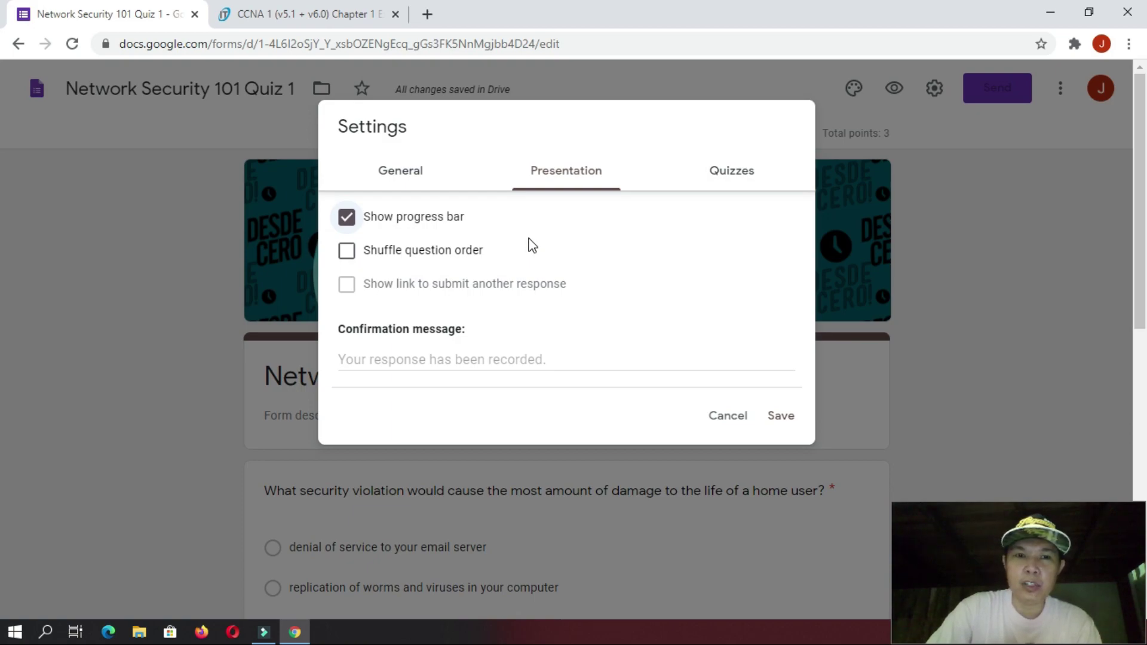
pyautogui.click(349, 256)
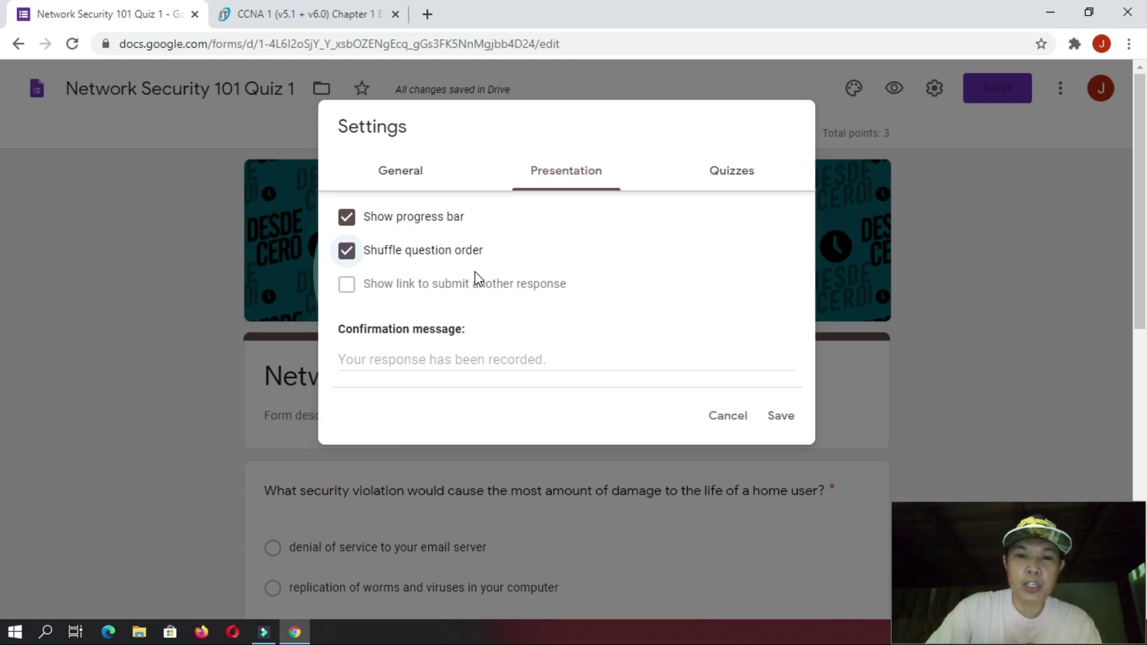
# - Set the confirmation message to 'Great Job! Thank you for taking the quiz!'
pyautogui.click(460, 361)
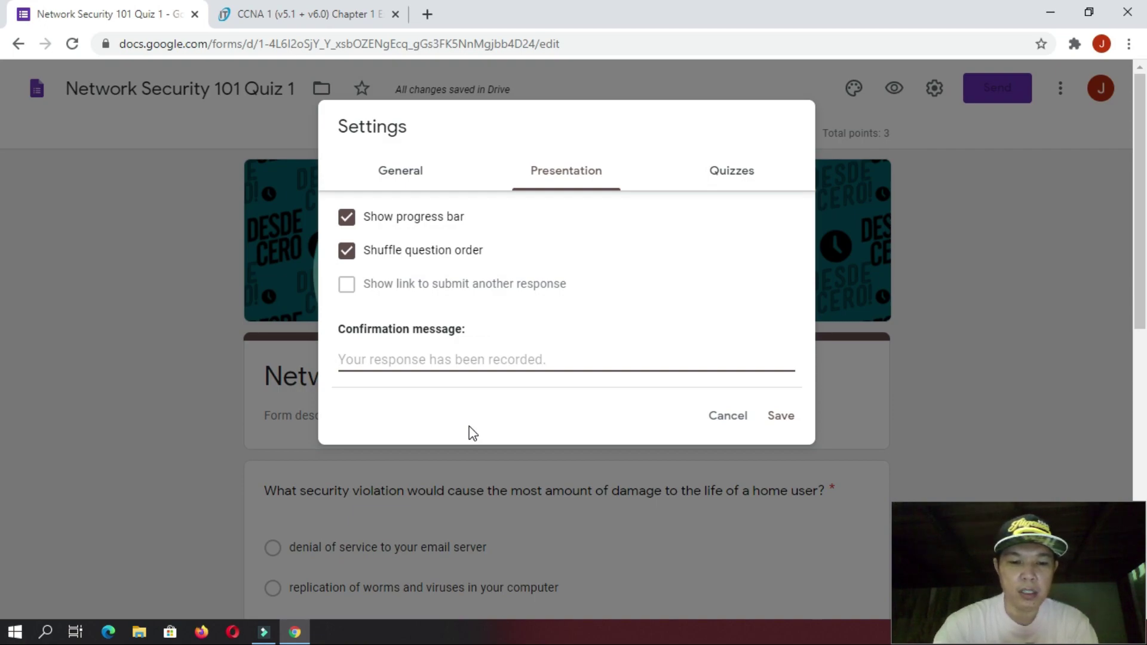
pyautogui.write('Greeat')
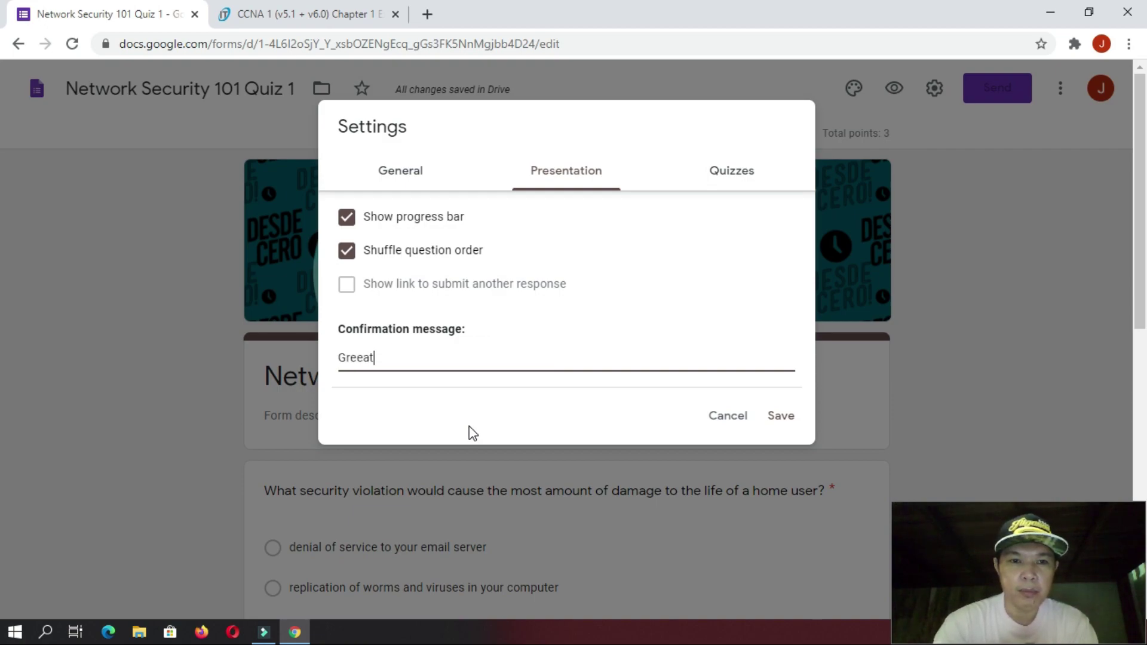
pyautogui.press('BackSpace')
pyautogui.press('BackSpace')
pyautogui.press('BackSpace')
pyautogui.write('at J')
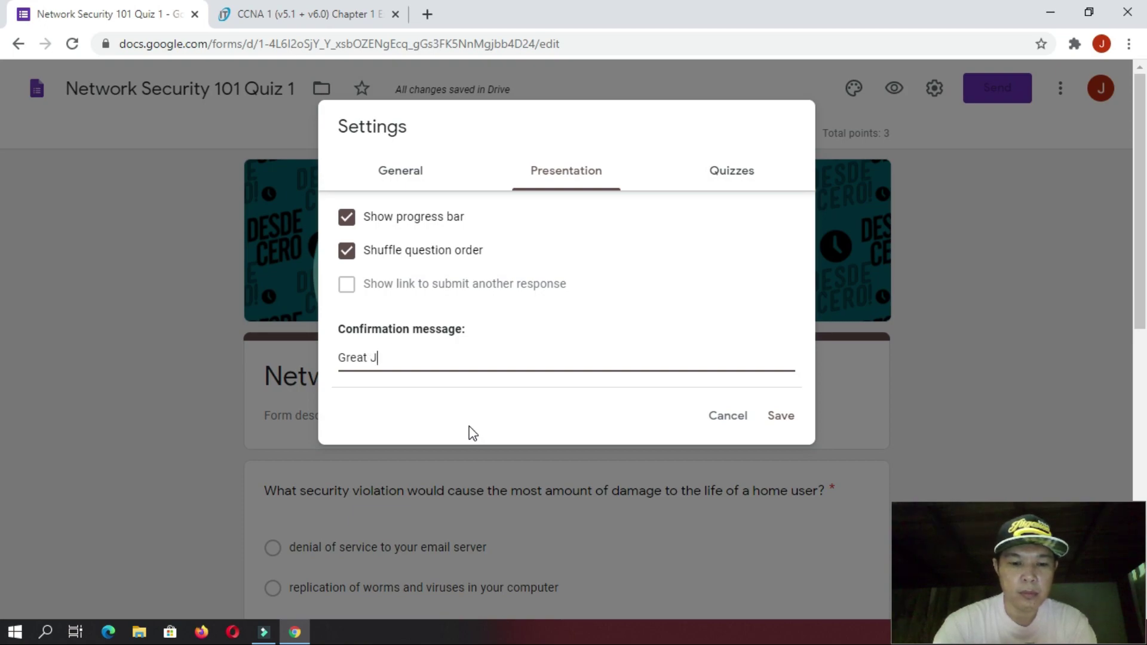
pyautogui.write('ob! T')
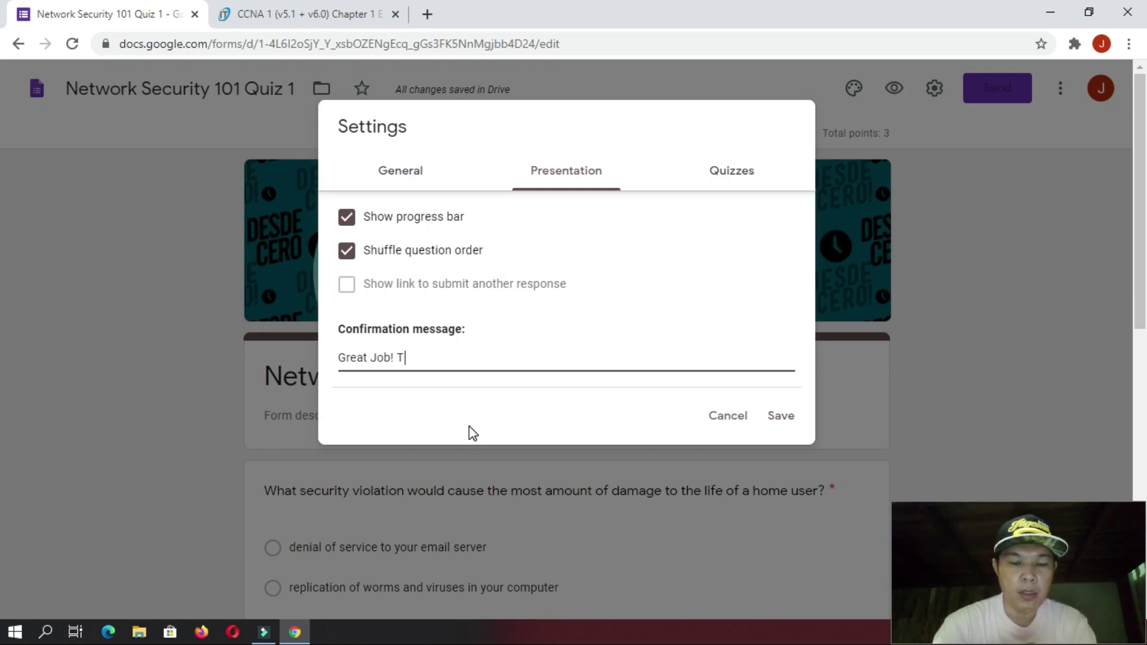
pyautogui.write('hank you ')
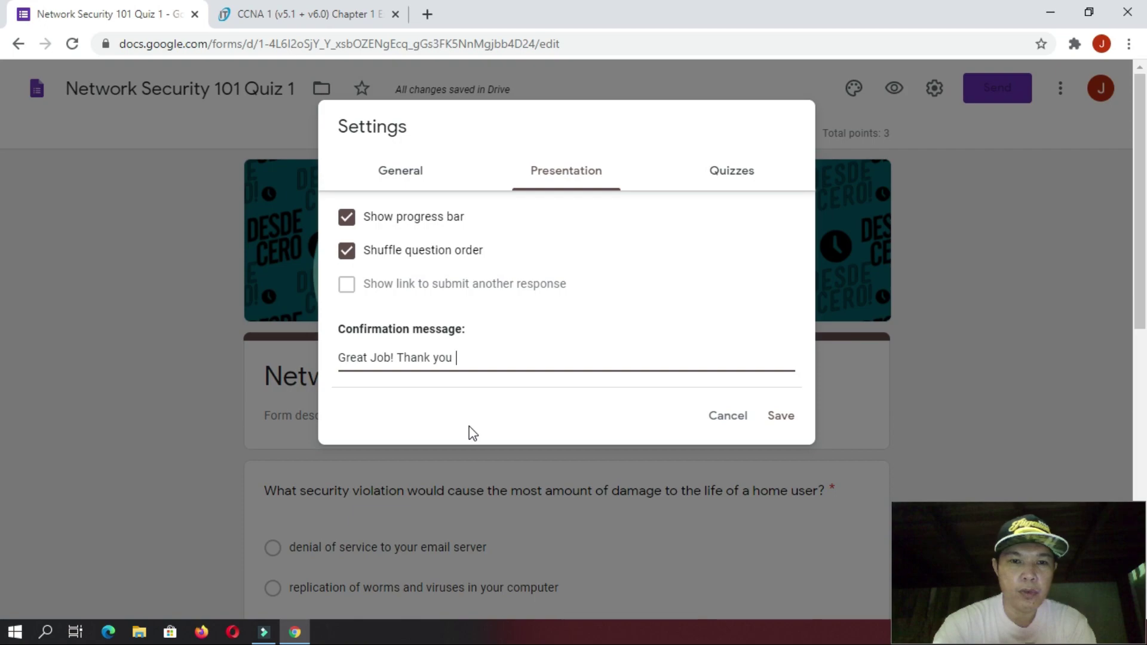
pyautogui.write('for takin')
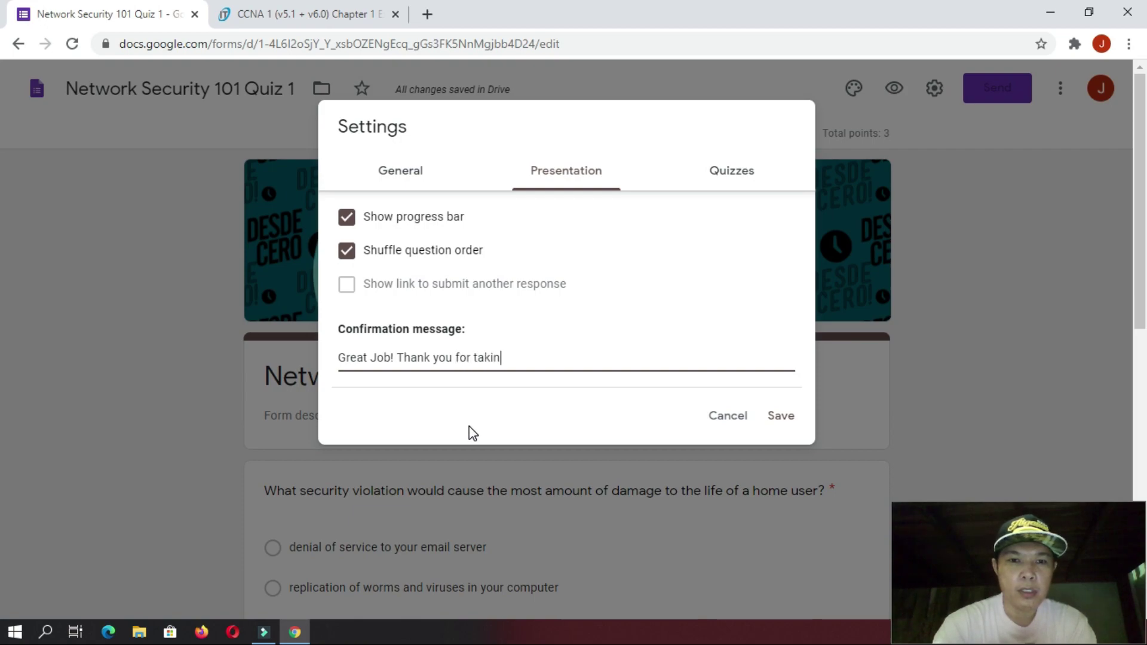
pyautogui.write('g the quiz!')
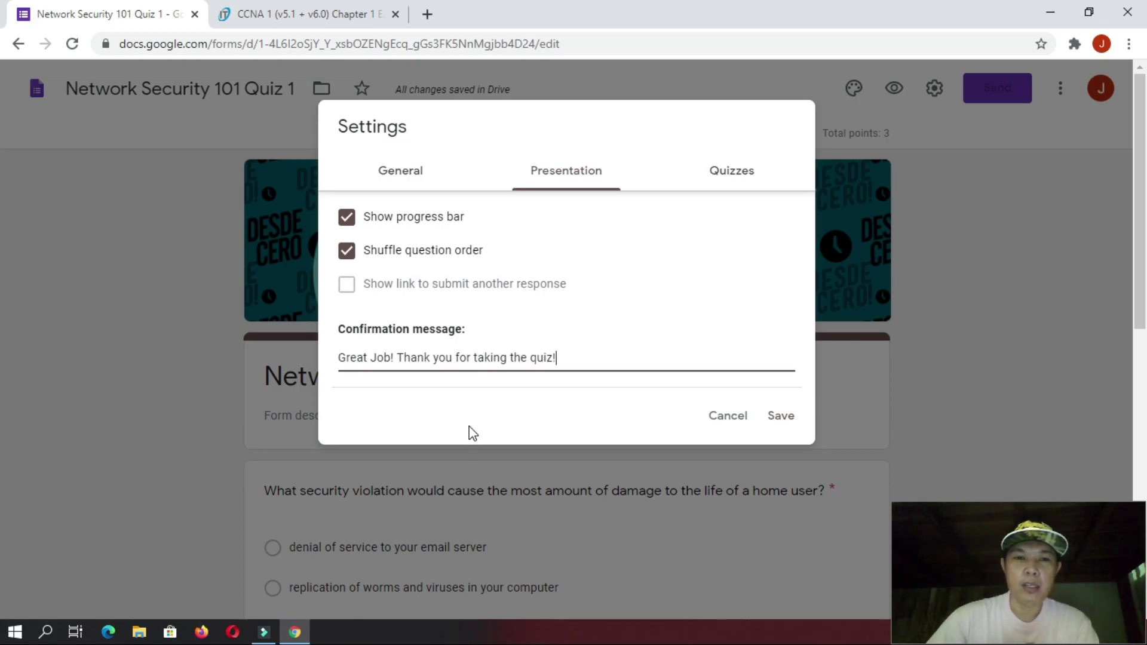
# - In Quizzes settings, release grades after manual review, hide correct answers, and save
pyautogui.click(739, 174)
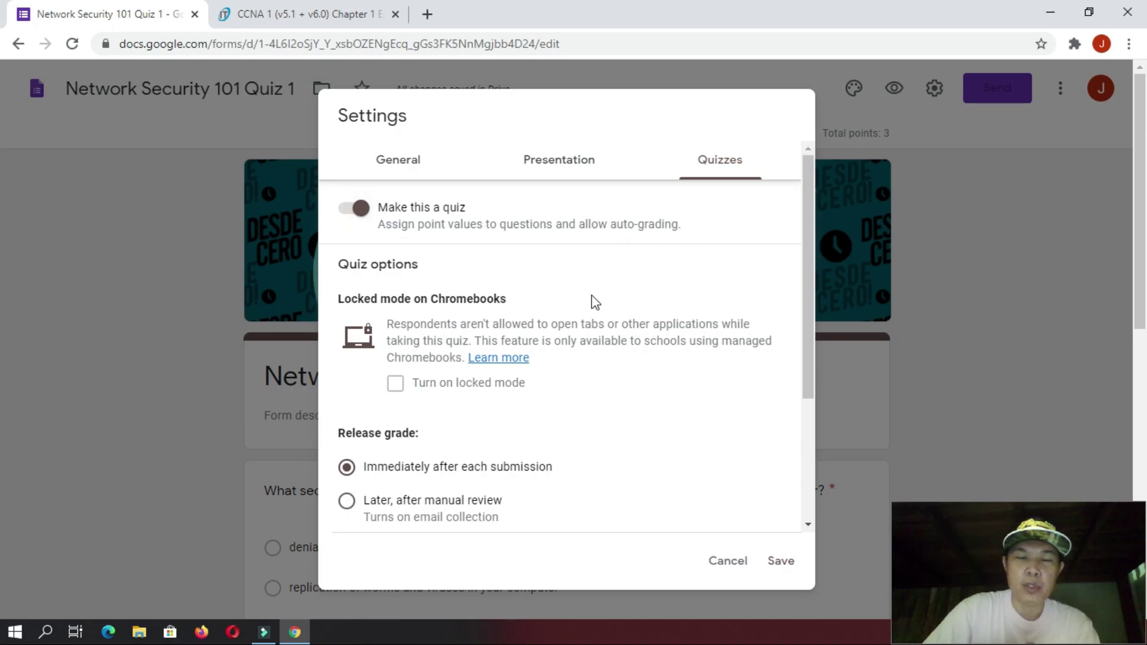
pyautogui.scroll(-1, 594, 298)
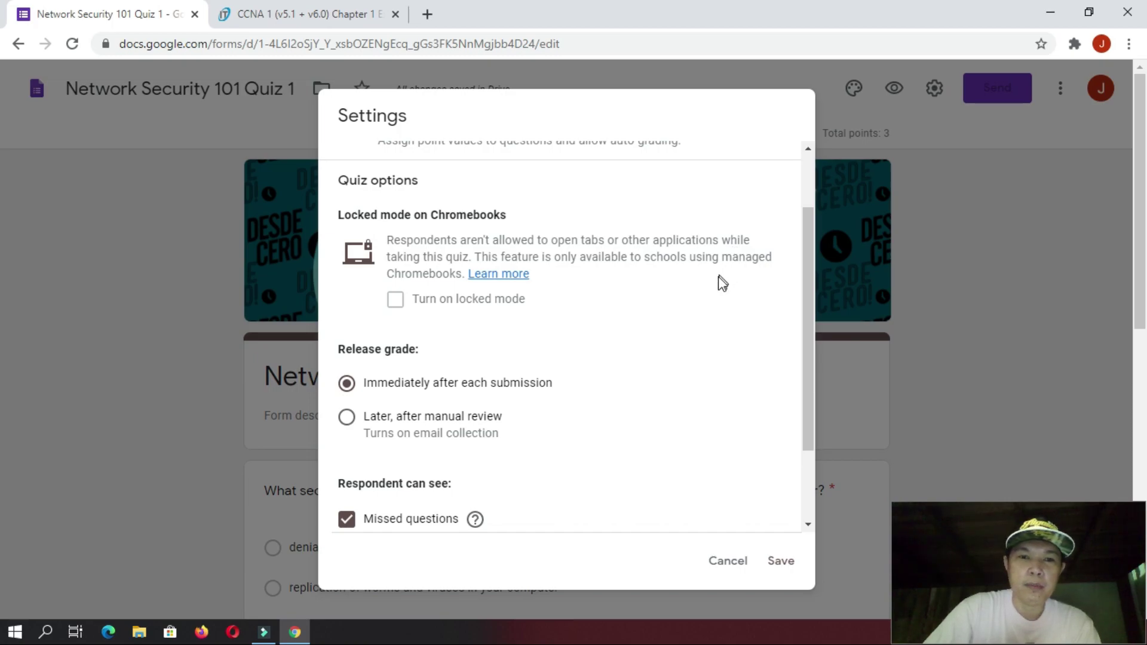
pyautogui.scroll(-2, 720, 281)
pyautogui.scroll(-1, 614, 278)
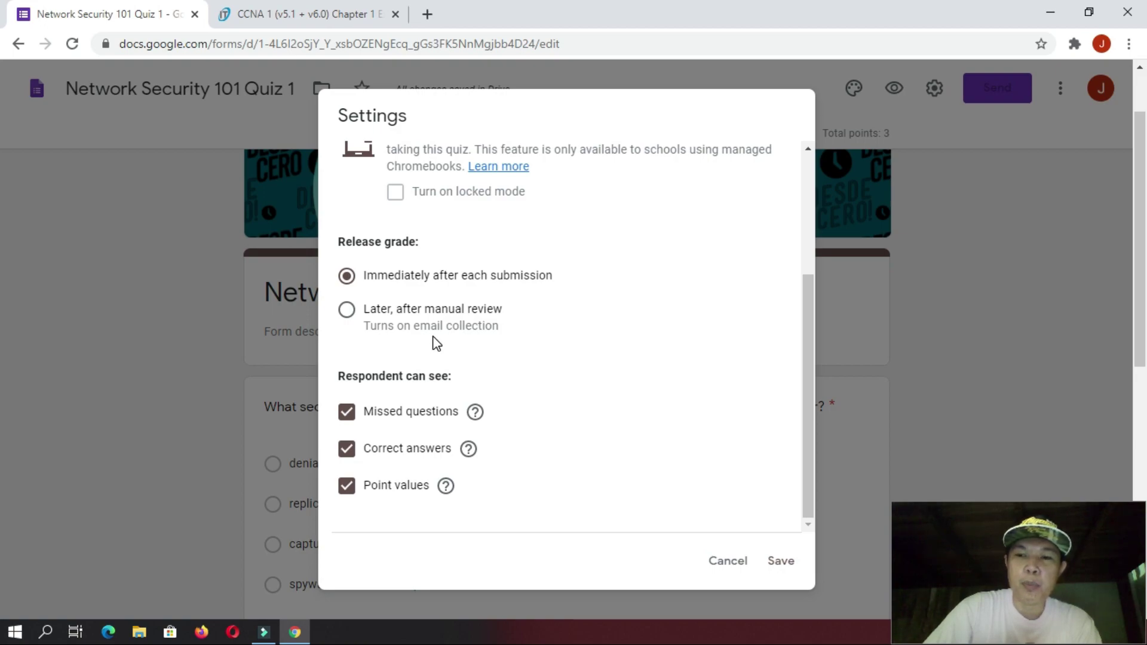
pyautogui.click(350, 321)
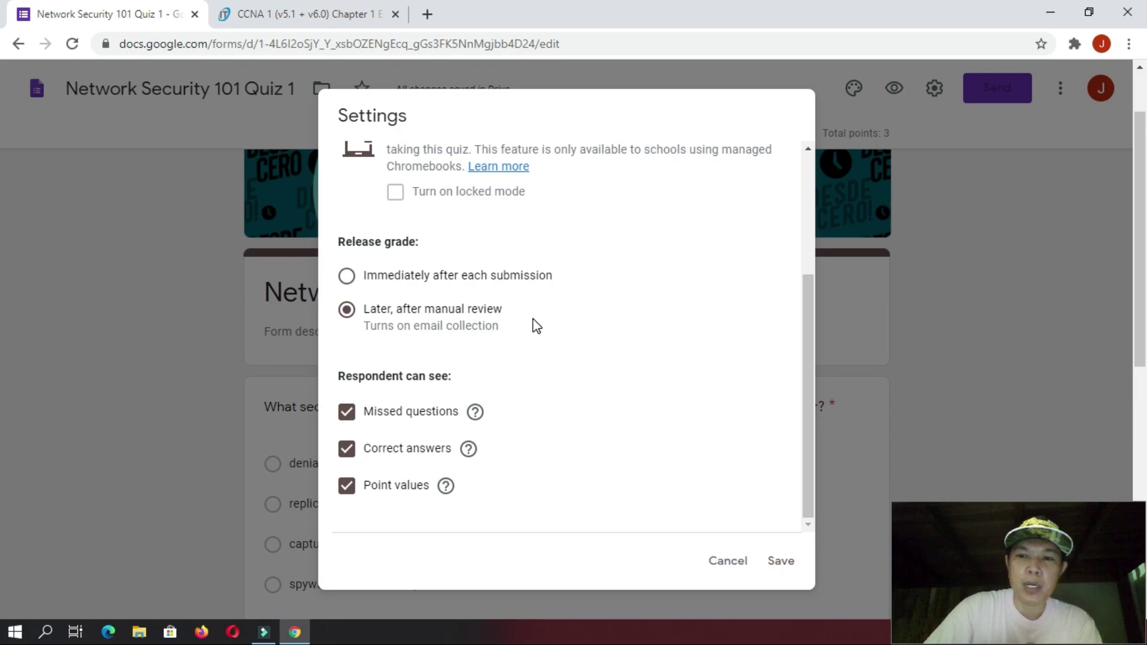
pyautogui.scroll(-1, 536, 346)
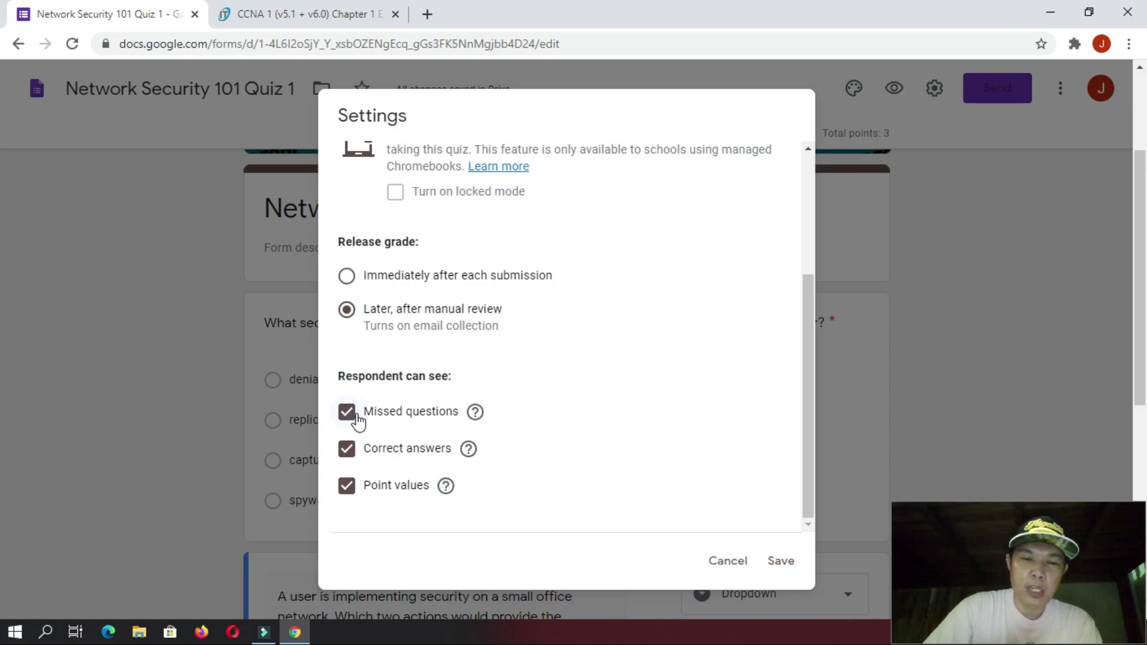
pyautogui.click(345, 460)
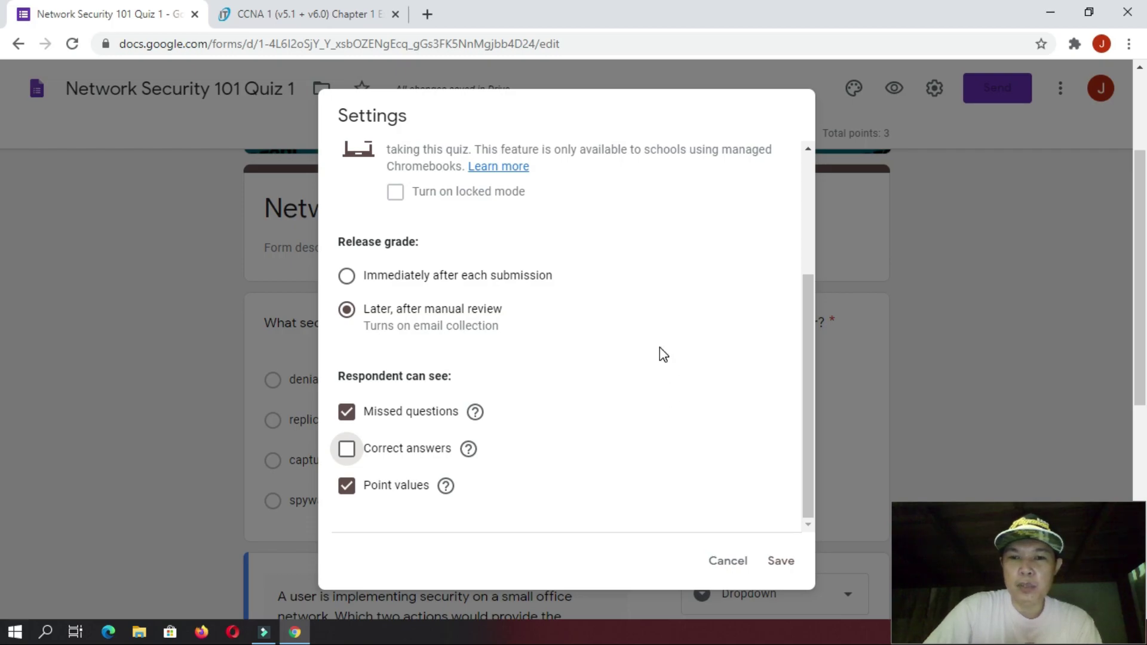
pyautogui.click(782, 562)
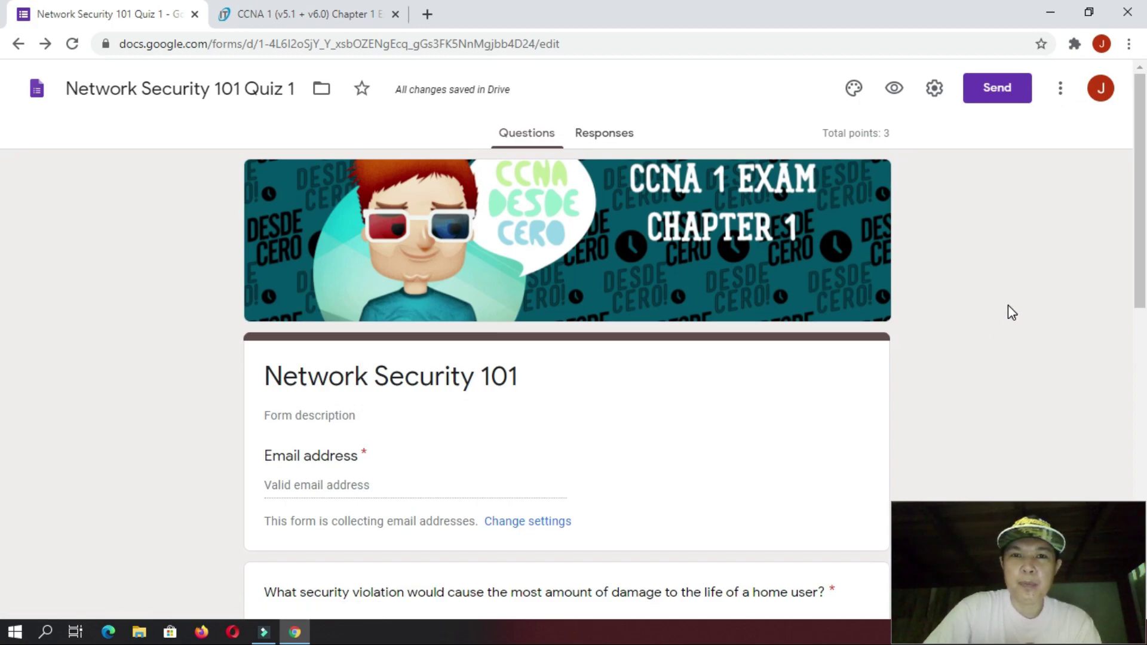
# - Draft the email invite reading 'I've invited you to take the first quiz', including the form
pyautogui.click(994, 93)
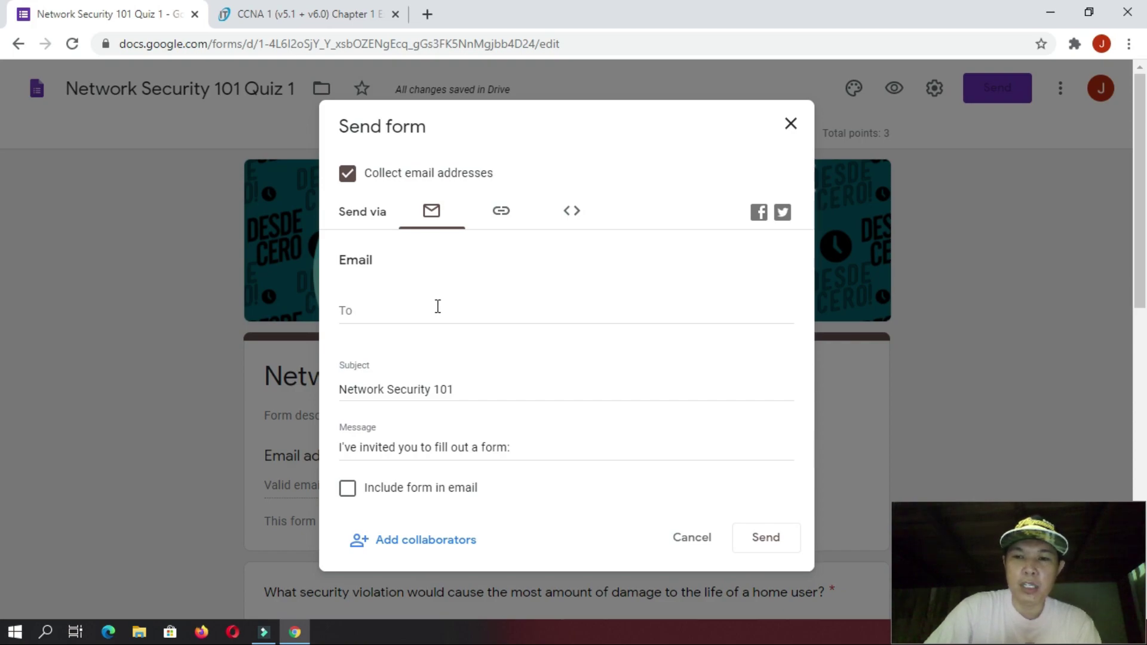
pyautogui.click(406, 318)
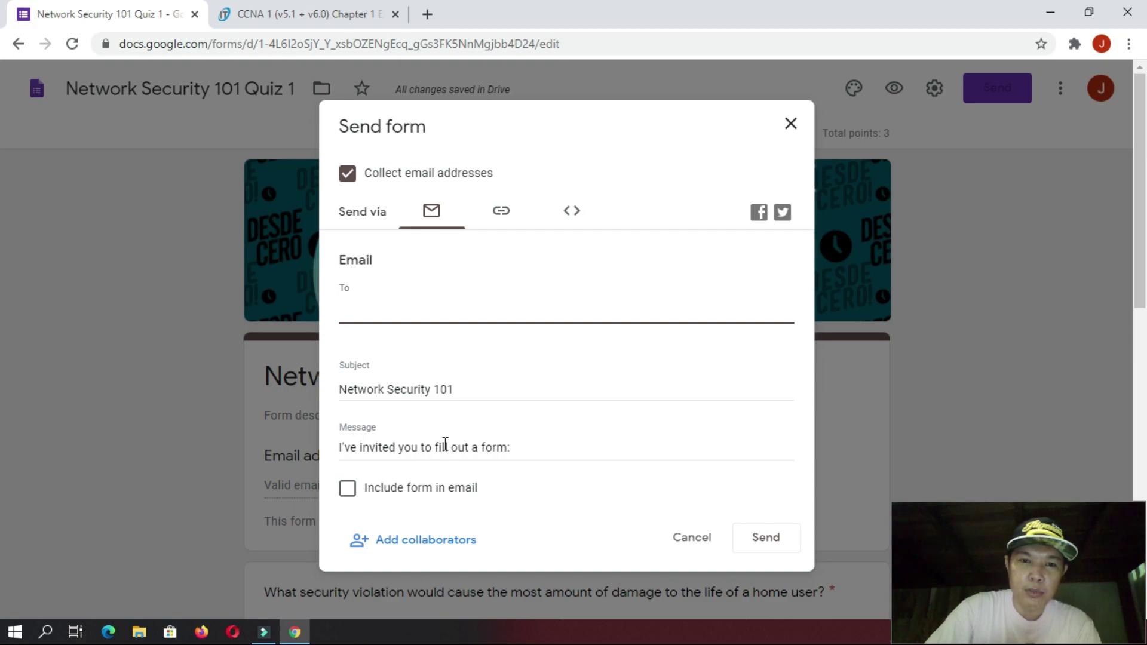
pyautogui.moveTo(447, 447); pyautogui.dragTo(564, 441)
pyautogui.write('take ')
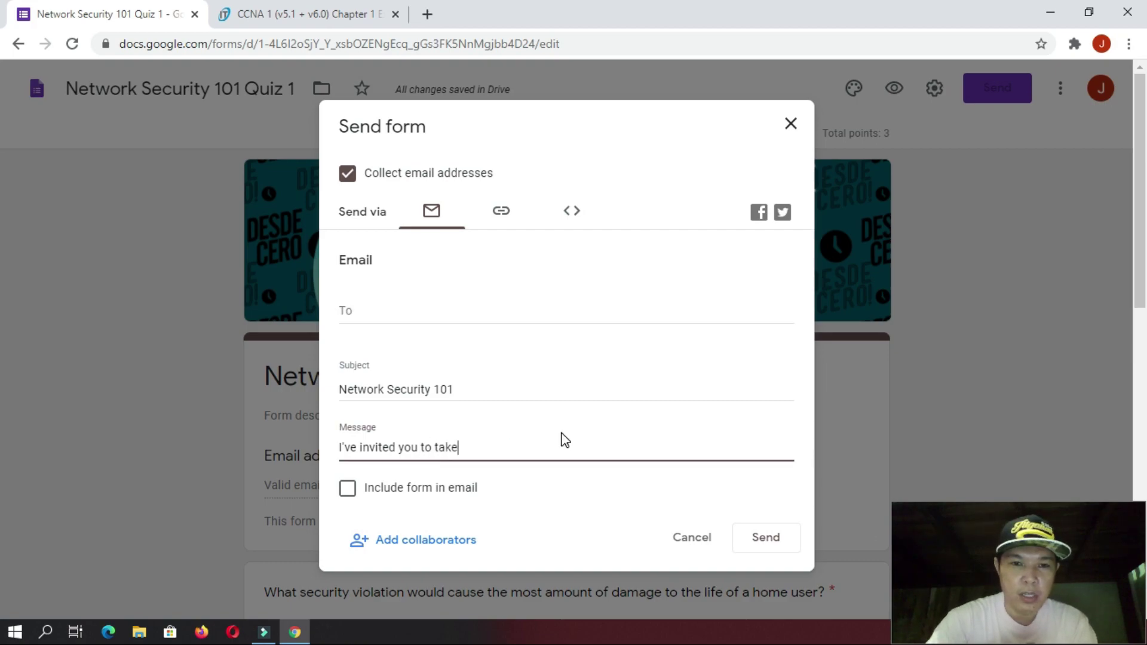
pyautogui.write('the')
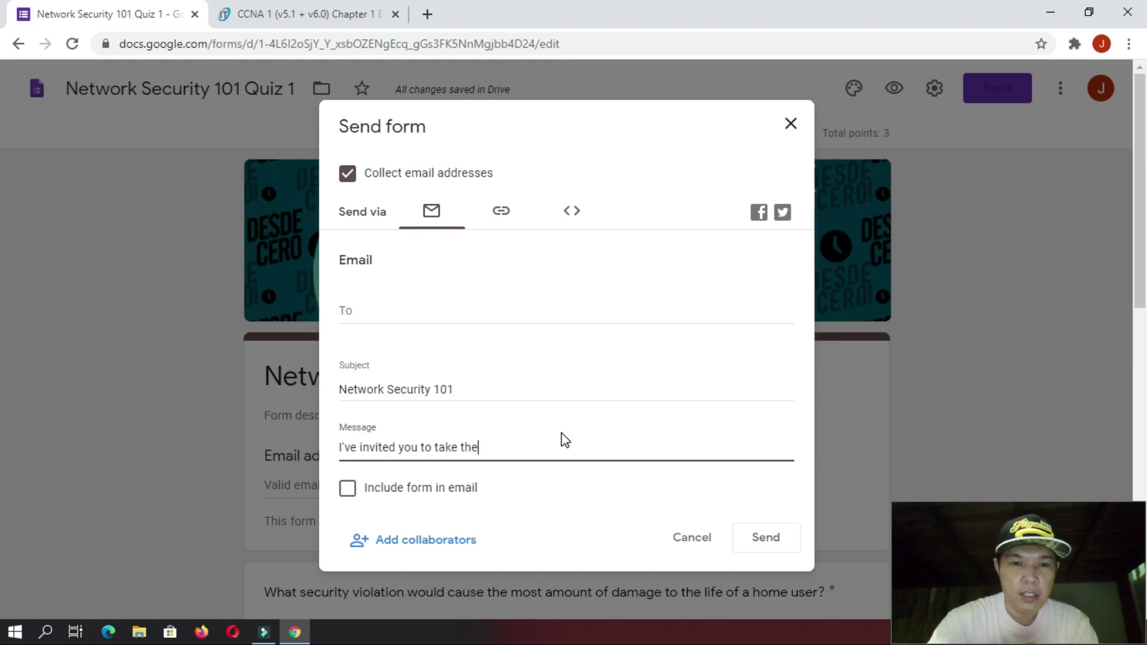
pyautogui.write(' first quiz')
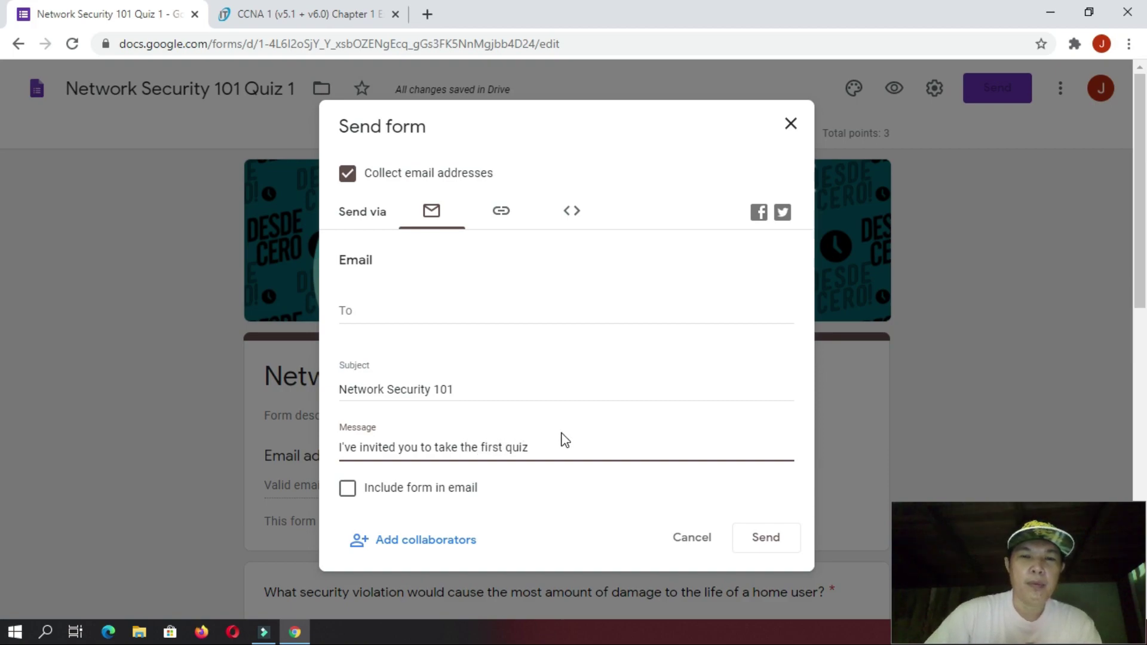
pyautogui.click(348, 491)
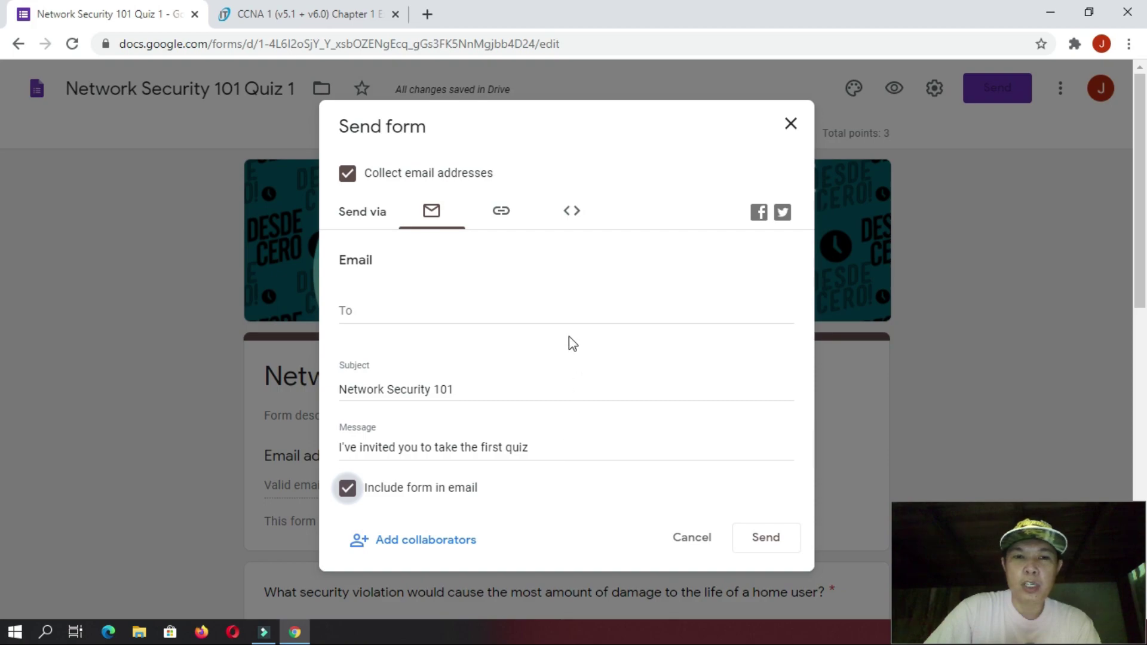
# - Shorten the quiz's share link, then select the 640 by 900 px embed HTML code
pyautogui.click(502, 215)
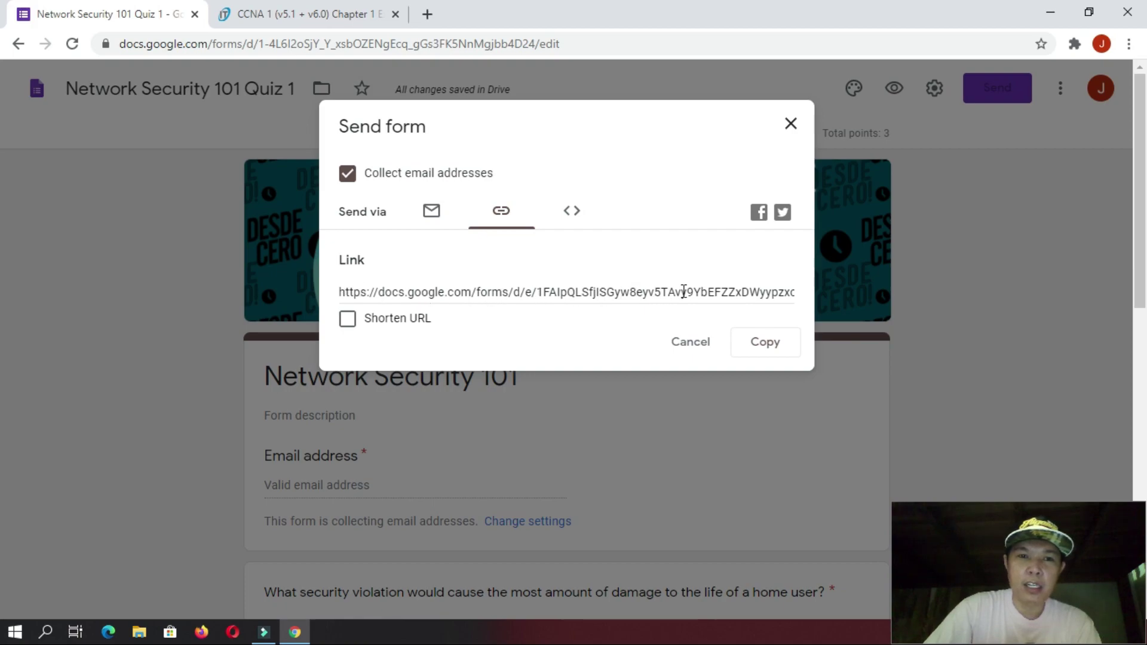
pyautogui.click(349, 323)
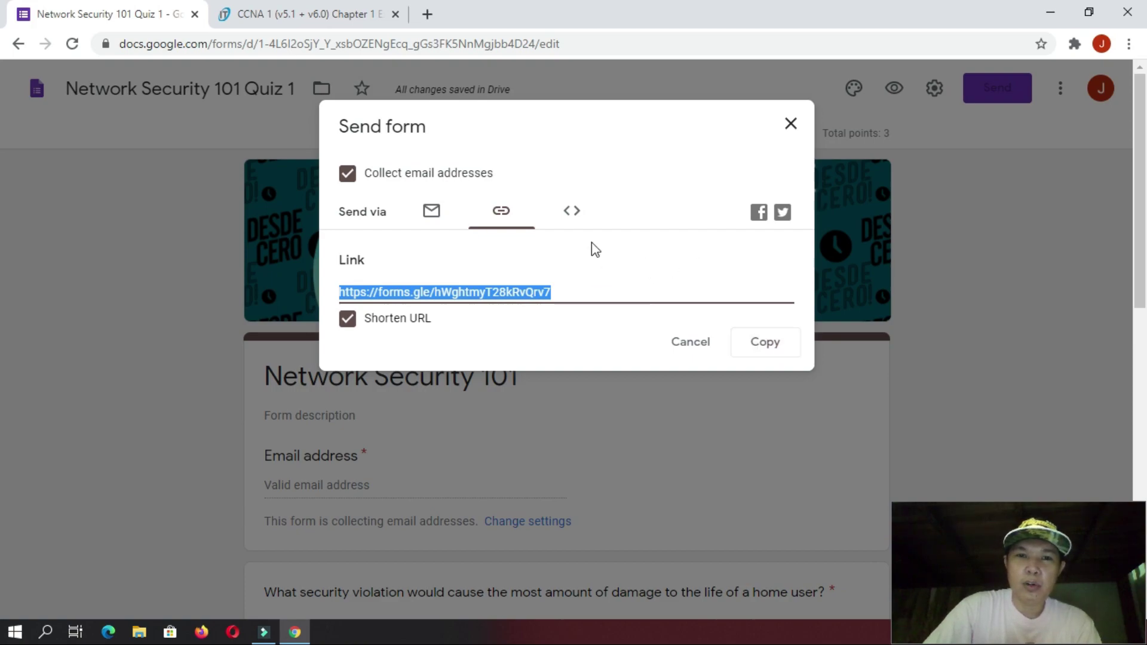
pyautogui.click(575, 224)
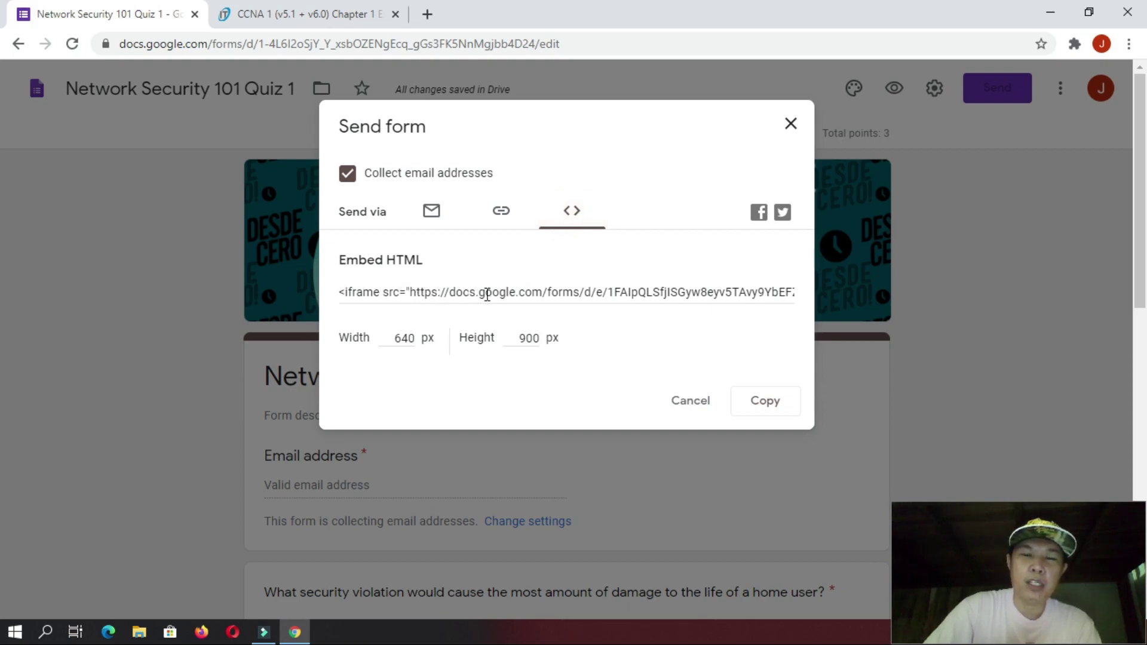
pyautogui.click(617, 297)
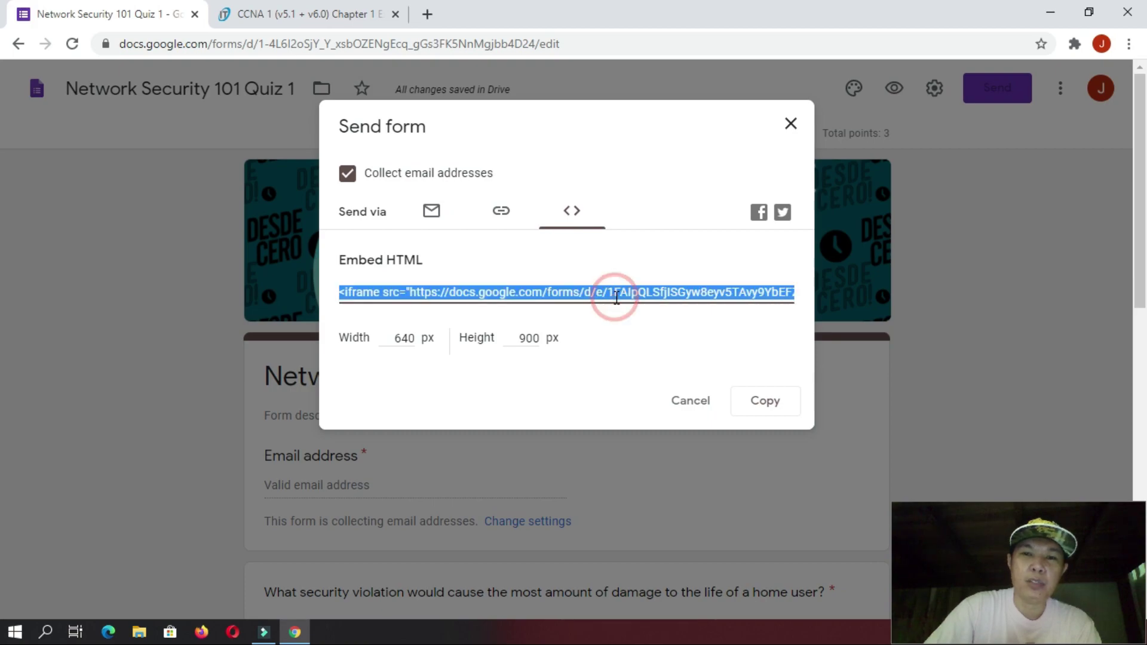